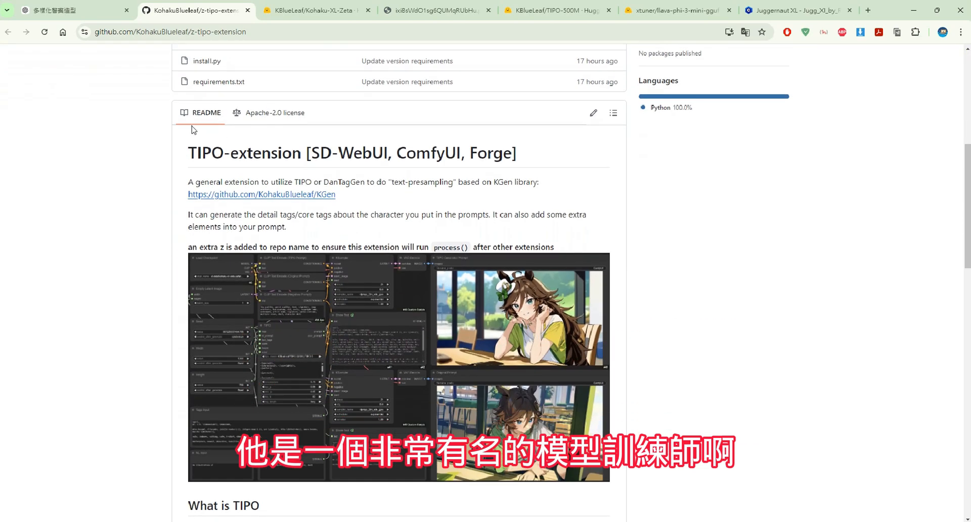
Step: Look over the z-tipo-extension repository's file list and the README introduction with its sample workflow image
scroll(192, 130, "down", 1)
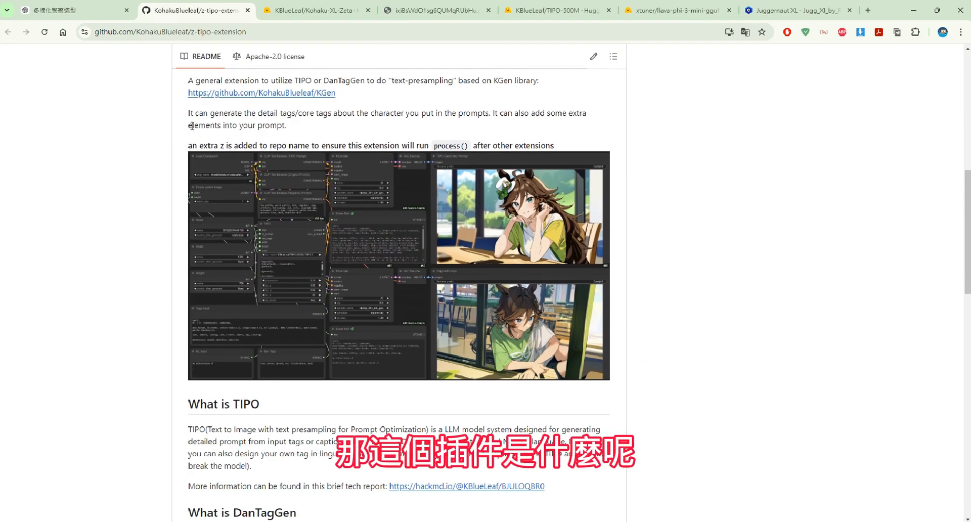
scroll(192, 125, "up", 5)
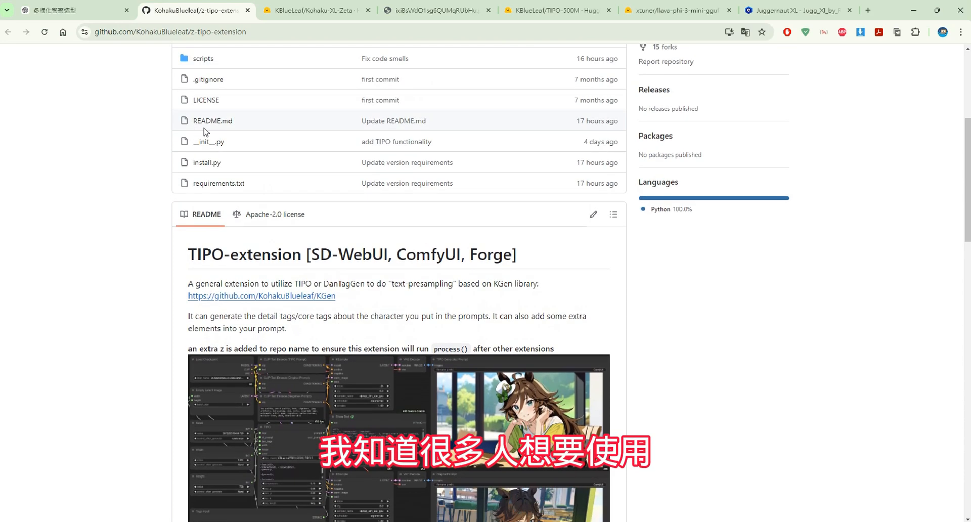
scroll(205, 133, "up", 2)
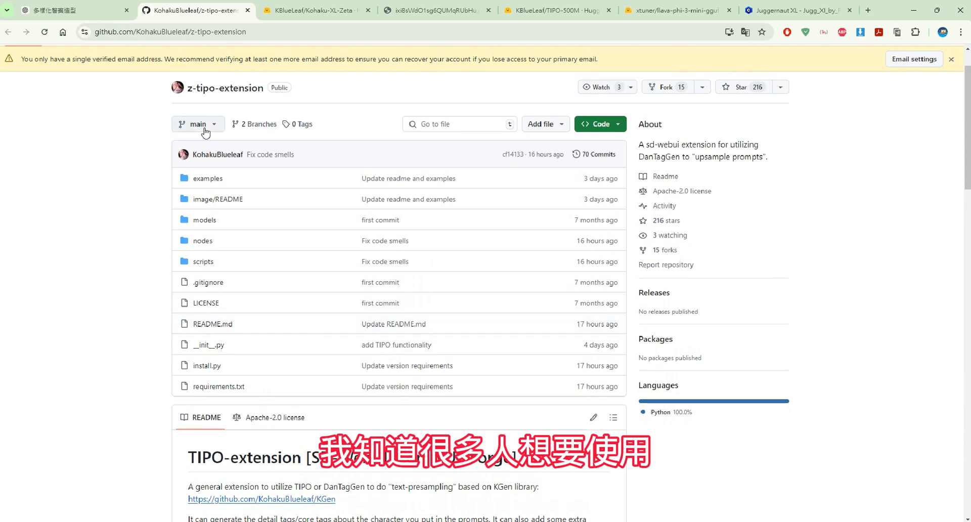
scroll(205, 133, "up", 1)
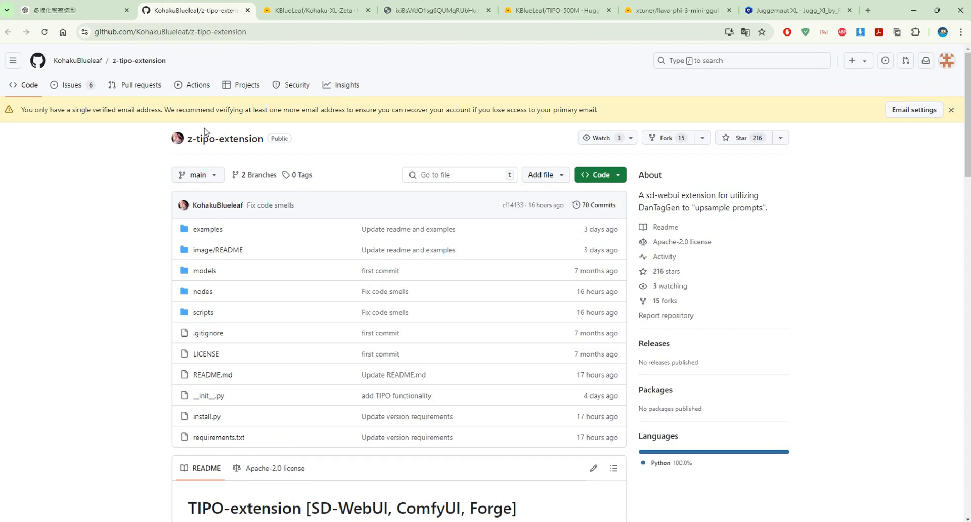
scroll(205, 133, "down", 7)
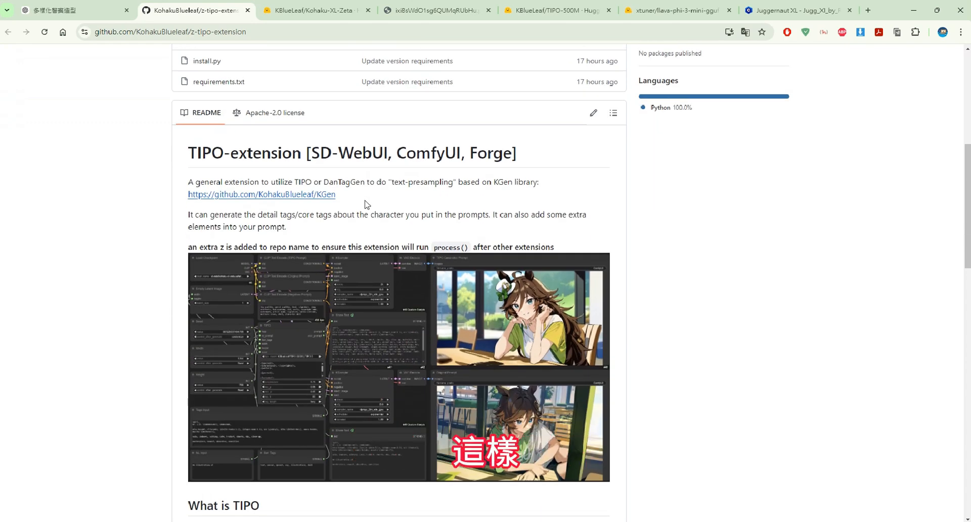
scroll(362, 273, "down", 1)
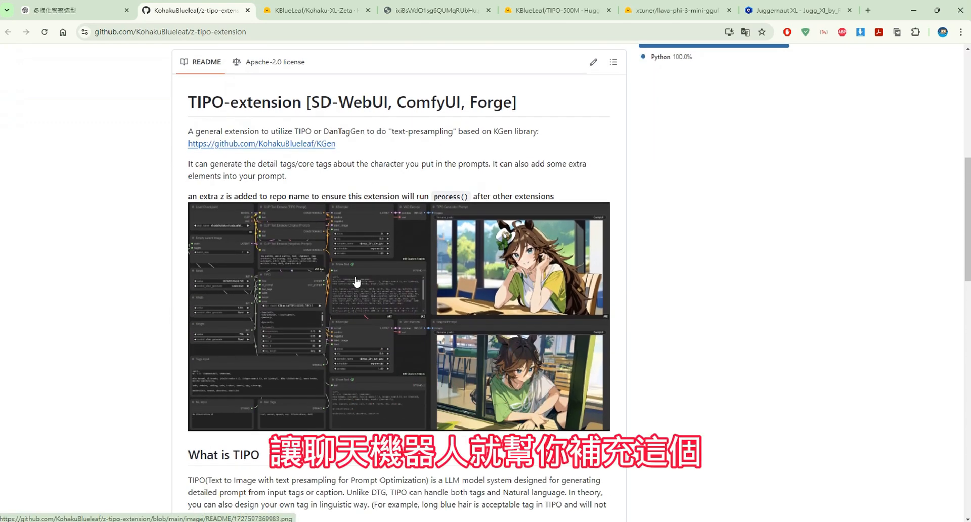
scroll(356, 281, "down", 1)
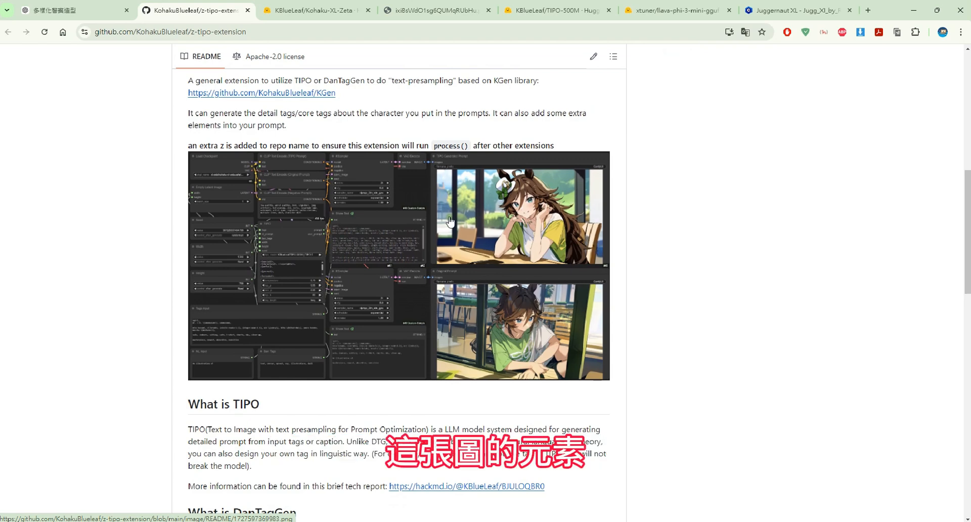
scroll(516, 175, "up", 1)
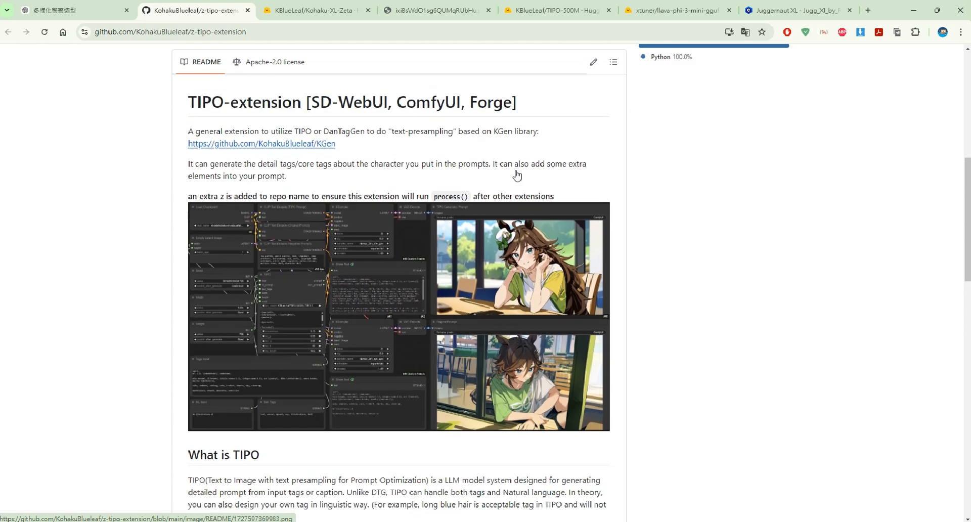
scroll(517, 175, "up", 2)
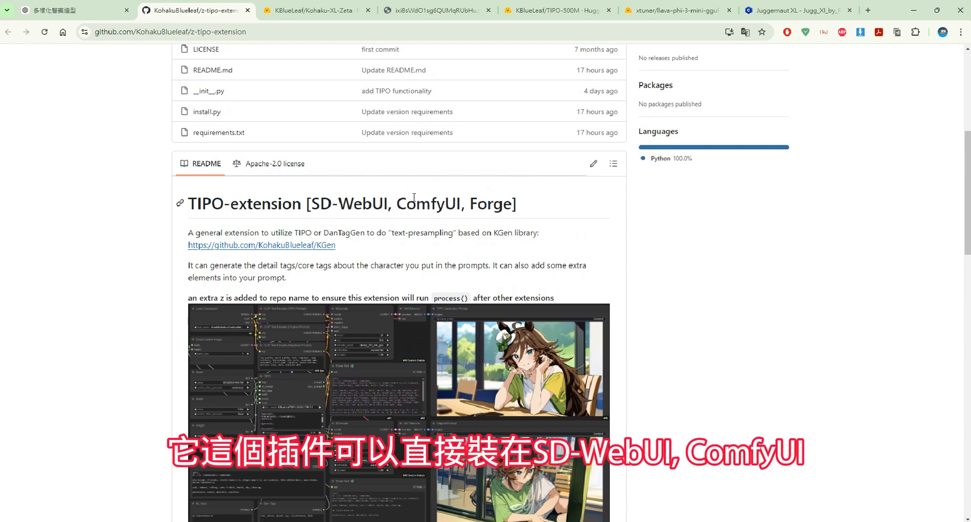
Step: Highlight the supported platforms in the README's TIPO-extension heading, then SD-WebUI alone
left_click_drag(315, 199, 516, 207)
left_click(514, 210)
scroll(514, 210, "down", 1)
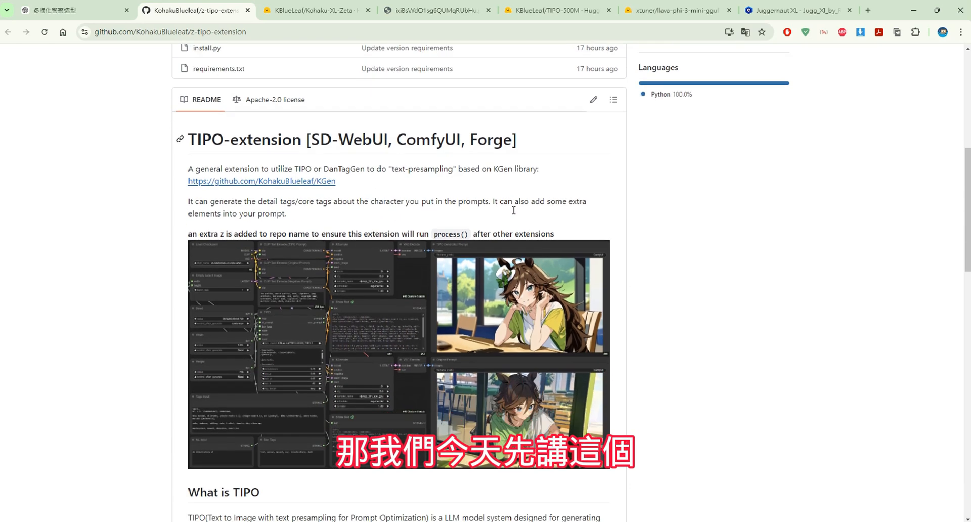
scroll(514, 210, "up", 2)
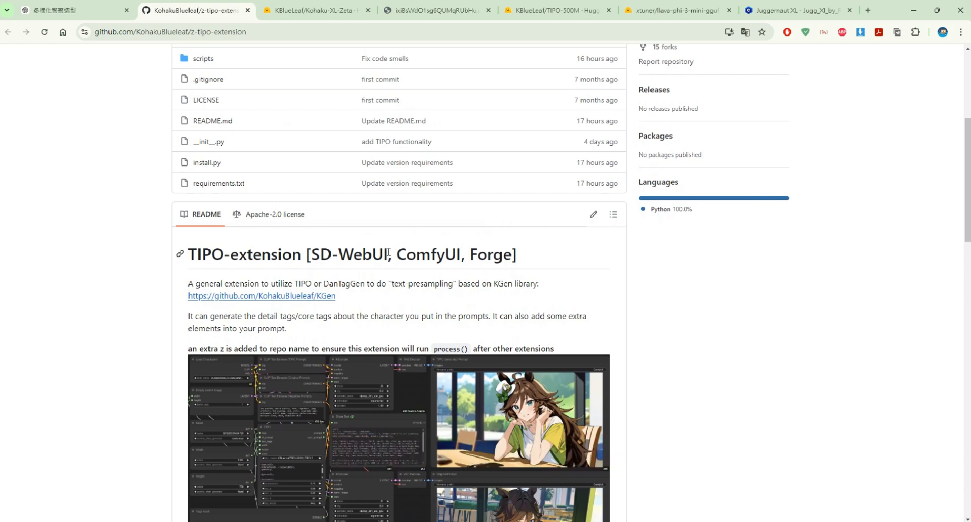
left_click_drag(387, 253, 314, 252)
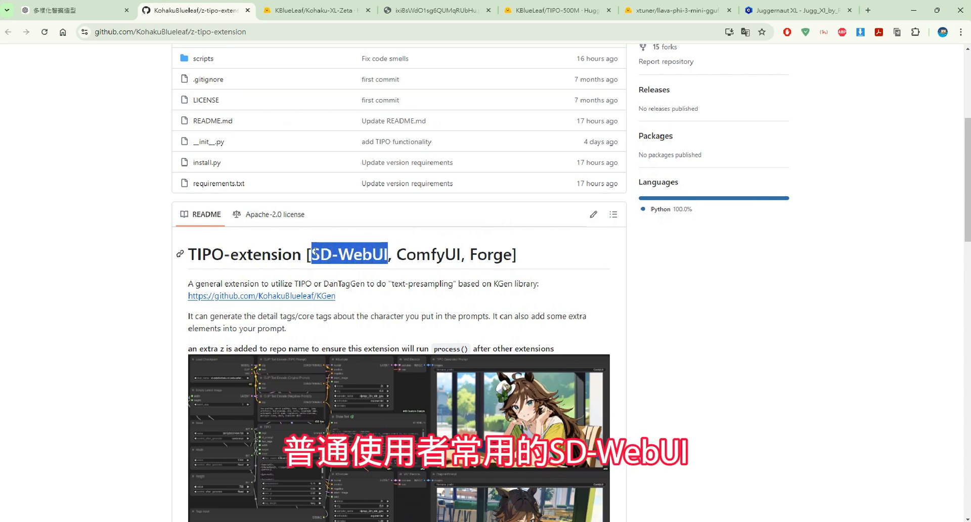
Step: Read the README's TIPO and DanTagGen descriptions, the SD-WebUI/Forge and ComfyUI usage instructions and the Options list
scroll(402, 242, "down", 7)
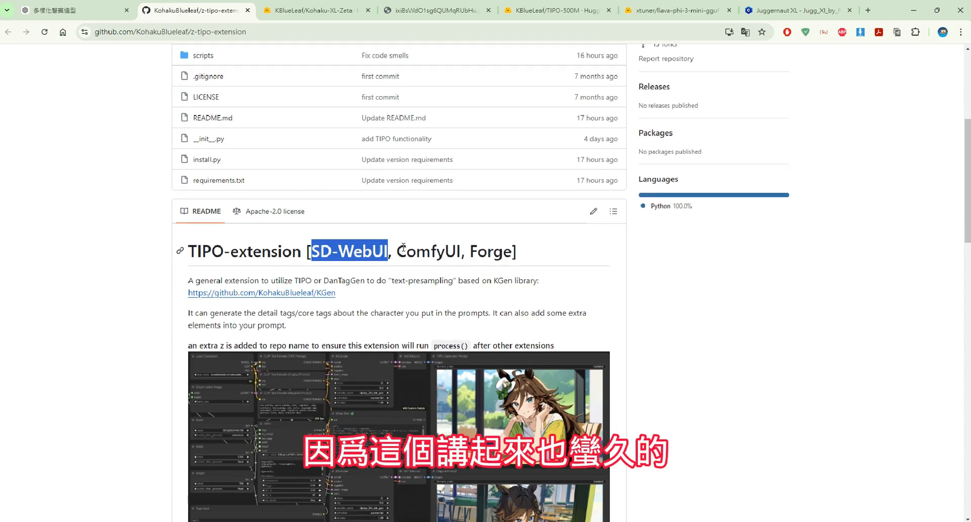
scroll(403, 253, "down", 4)
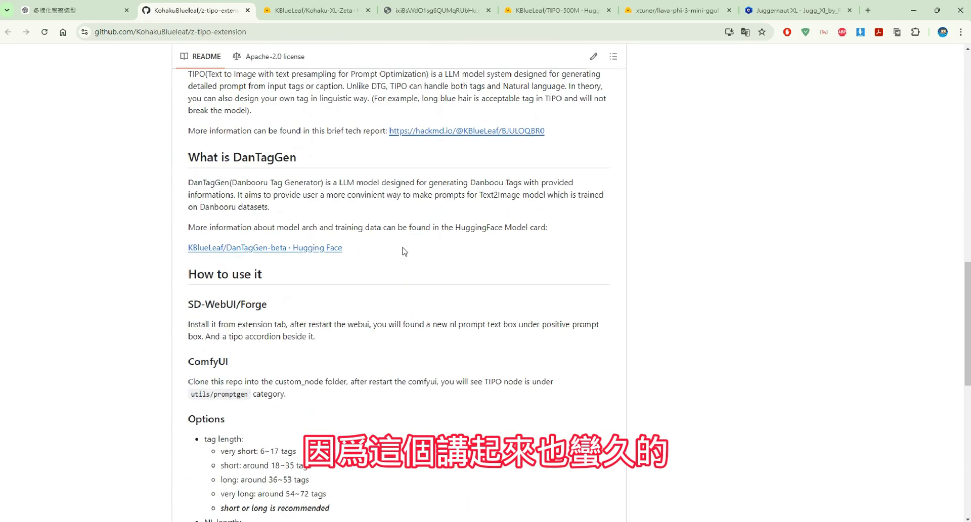
scroll(404, 251, "down", 6)
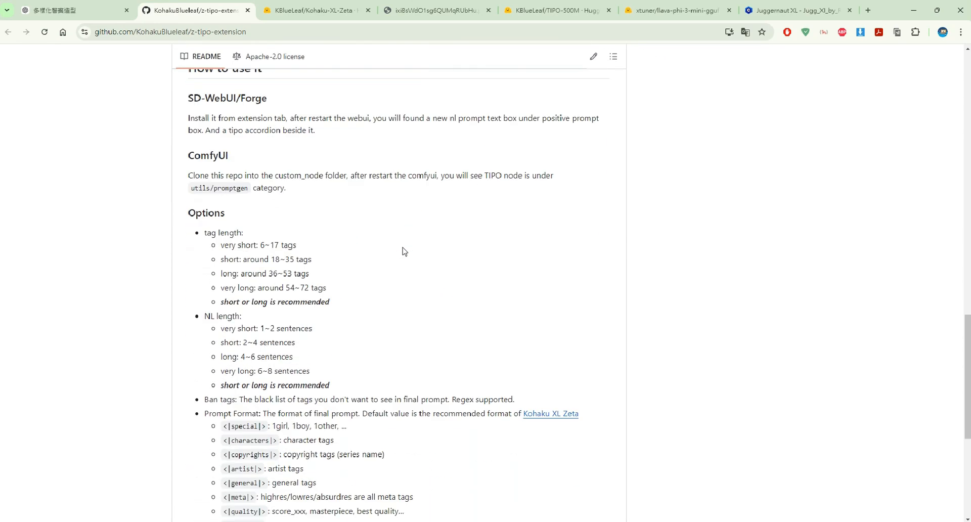
scroll(404, 252, "up", 4)
scroll(405, 252, "down", 9)
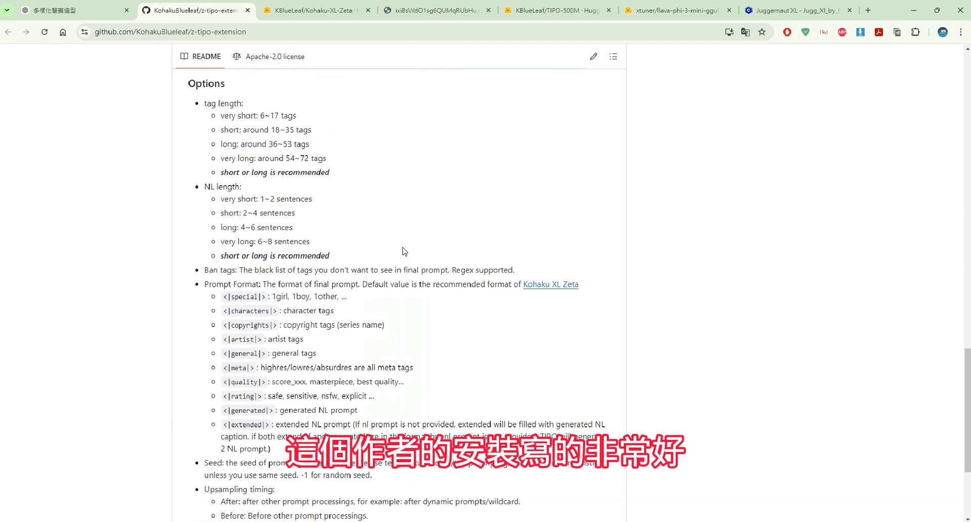
scroll(404, 251, "up", 5)
scroll(405, 251, "up", 6)
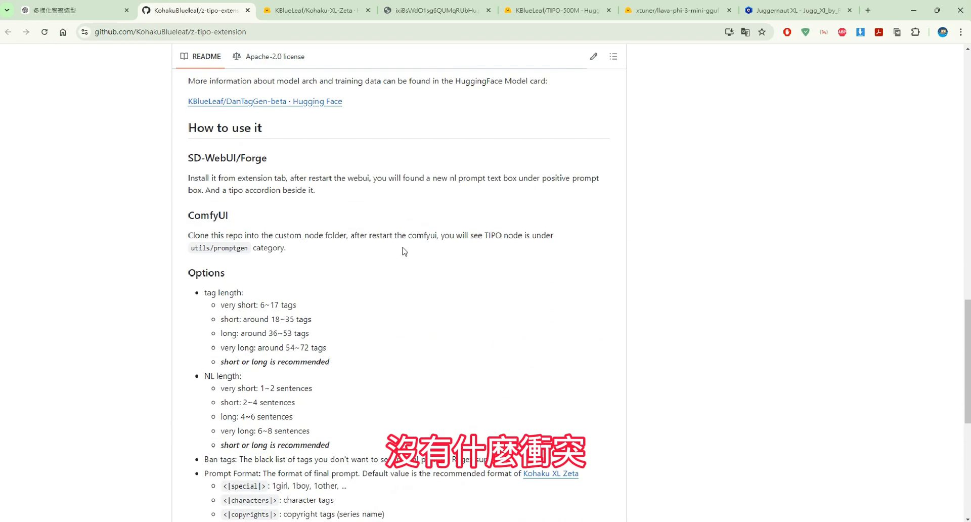
scroll(404, 252, "up", 1)
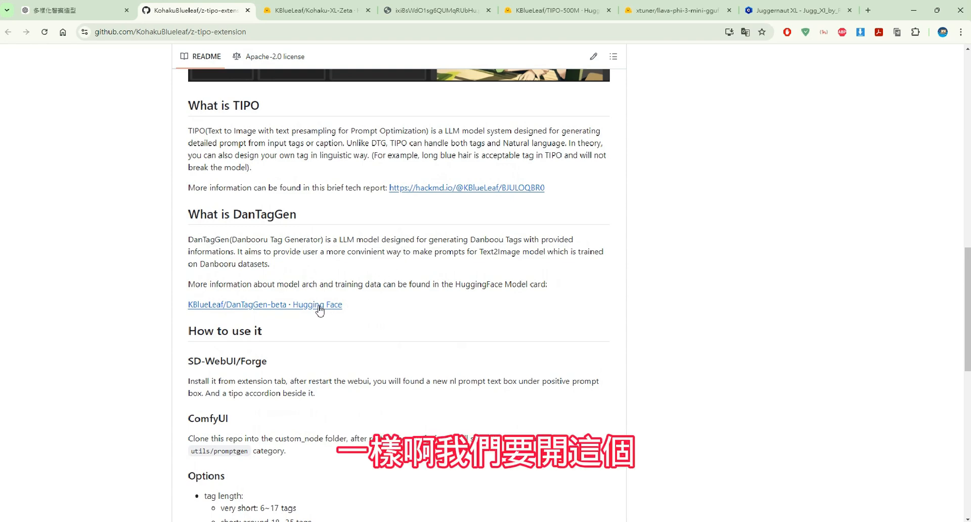
scroll(320, 224, "up", 5)
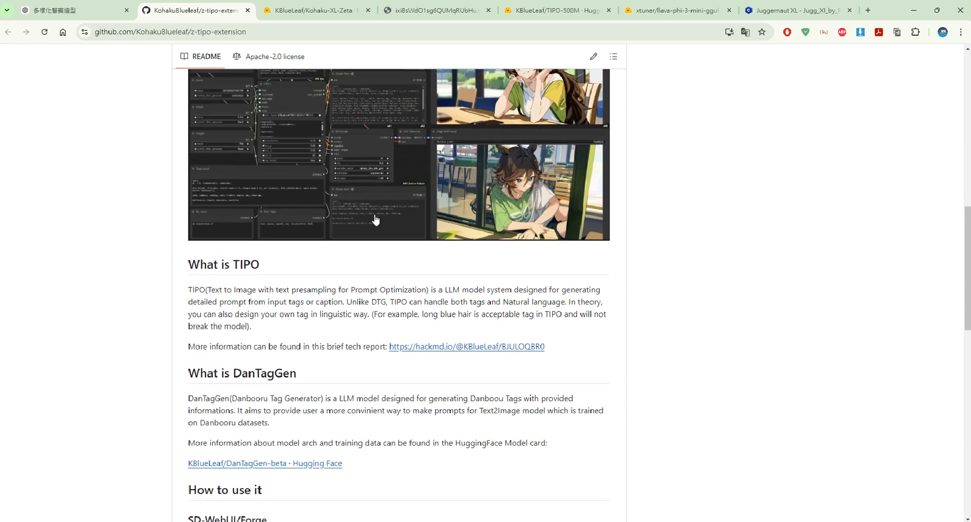
Step: Switch to File Explorer and run webui-user.bat in the forge webui folder to start SD-WebUI
key("alt+Tab")
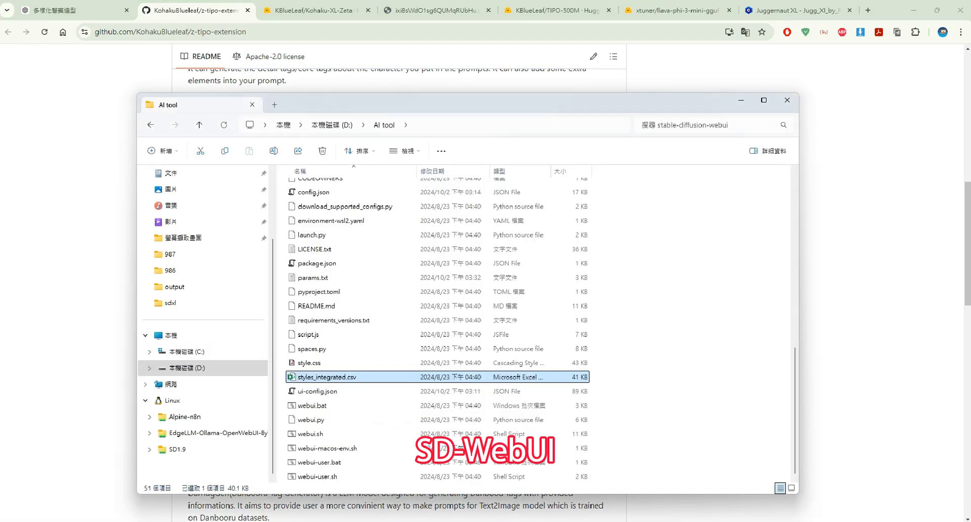
key("alt+Tab")
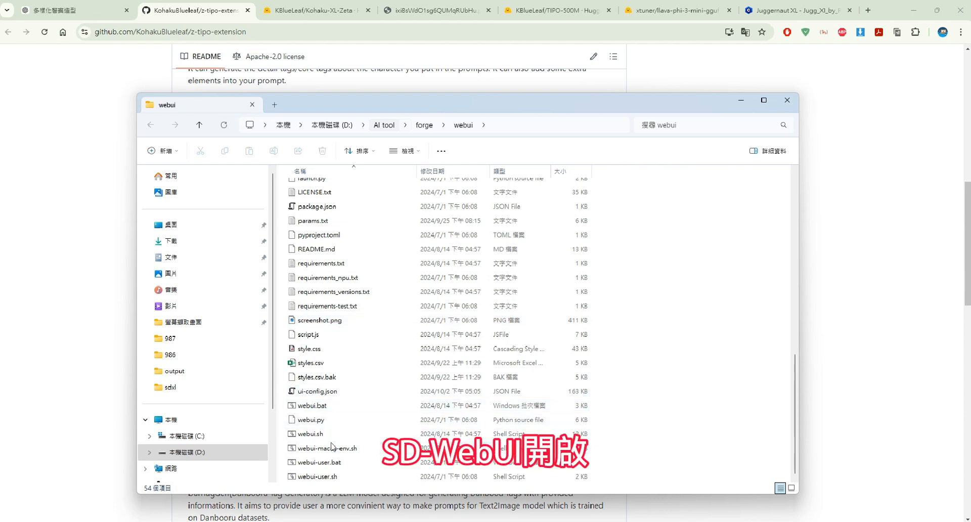
left_click(316, 464)
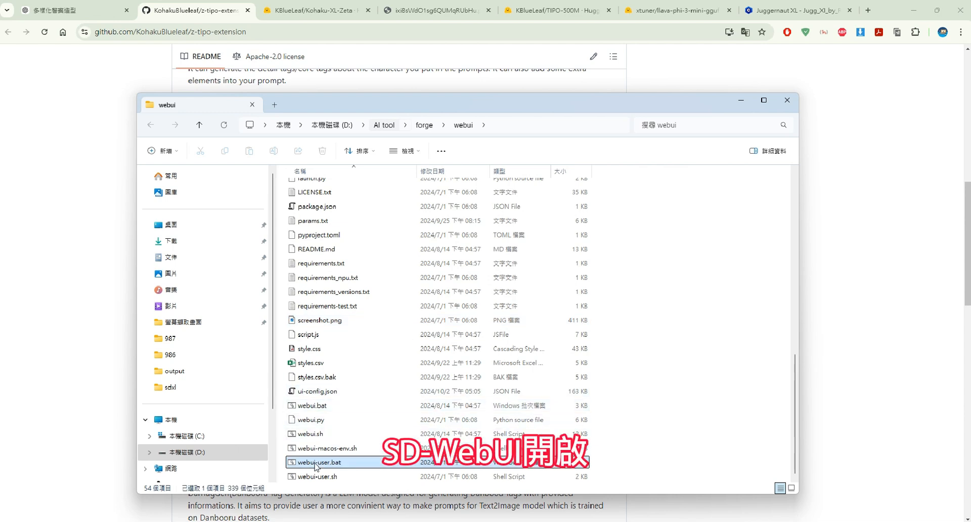
double_click(315, 463)
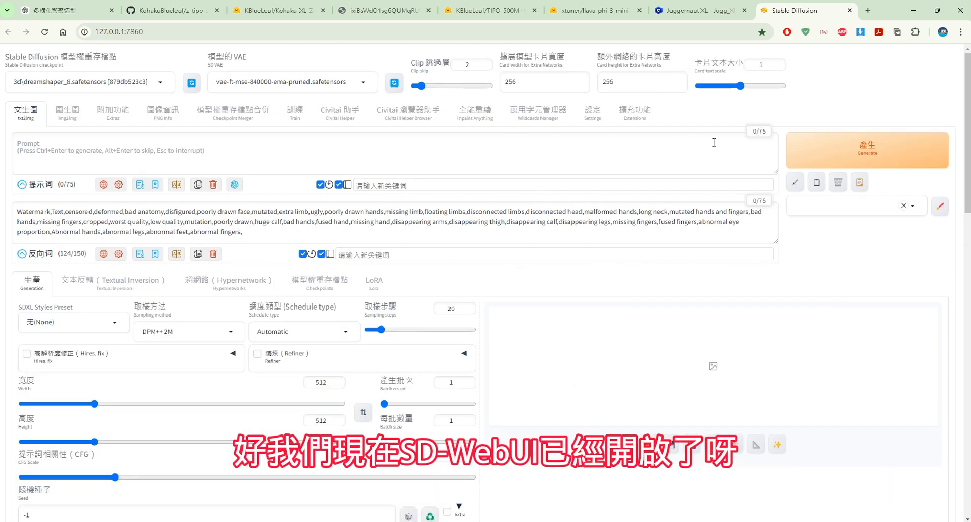
Step: Open the WebUI's page for installing extensions from a URL and copy the z-tipo-extension repository's HTTPS clone URL from GitHub
left_click(641, 121)
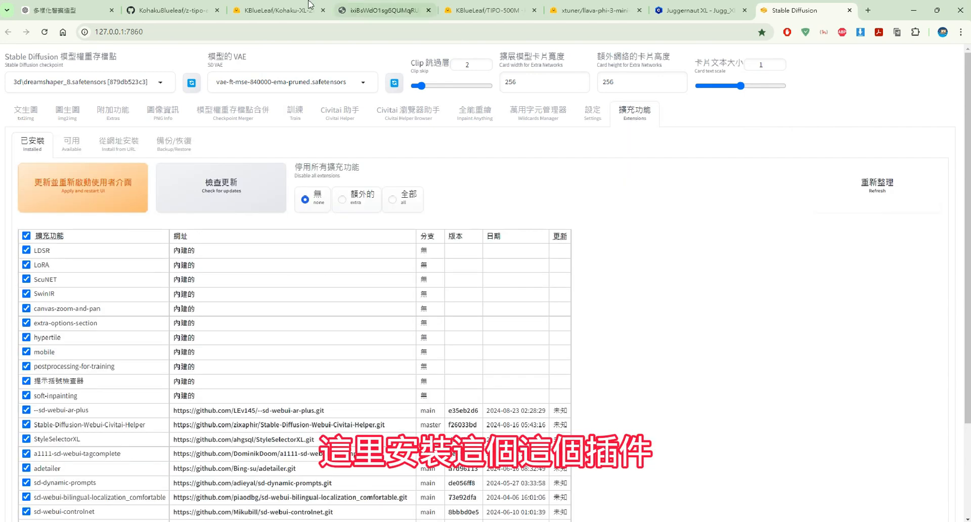
left_click(118, 147)
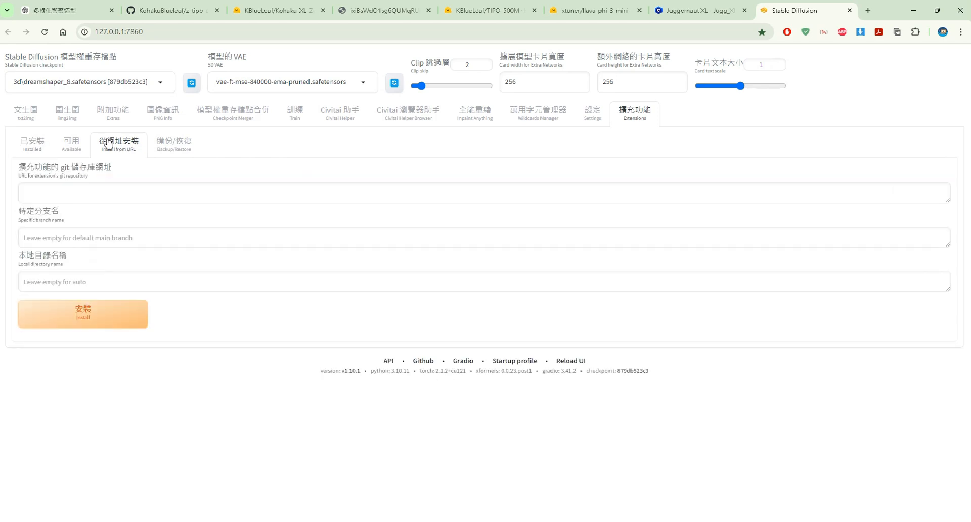
left_click(190, 10)
left_click_drag(967, 243, 967, 113)
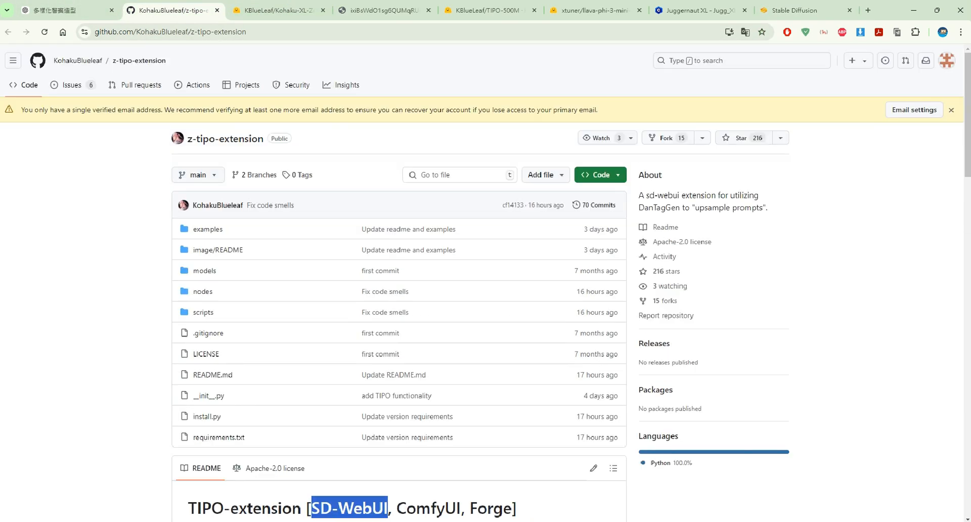
left_click(614, 174)
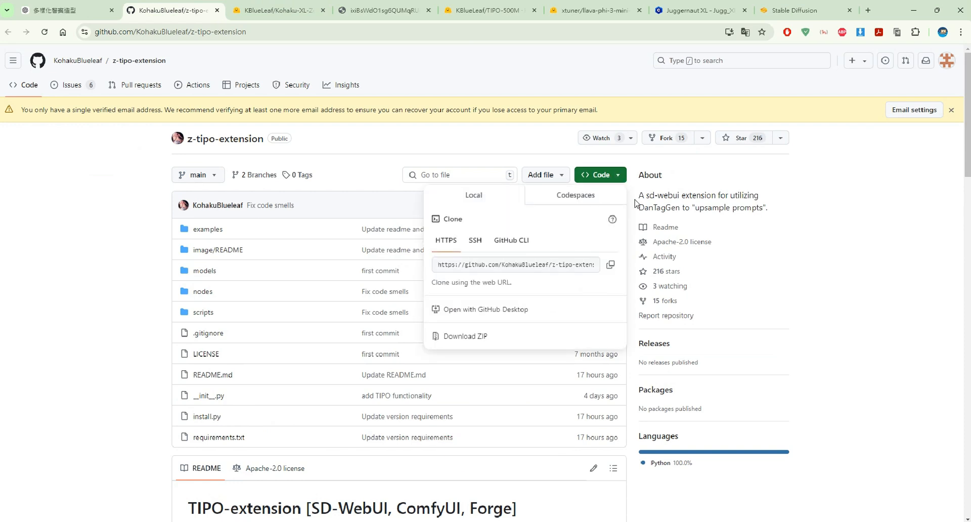
left_click(611, 265)
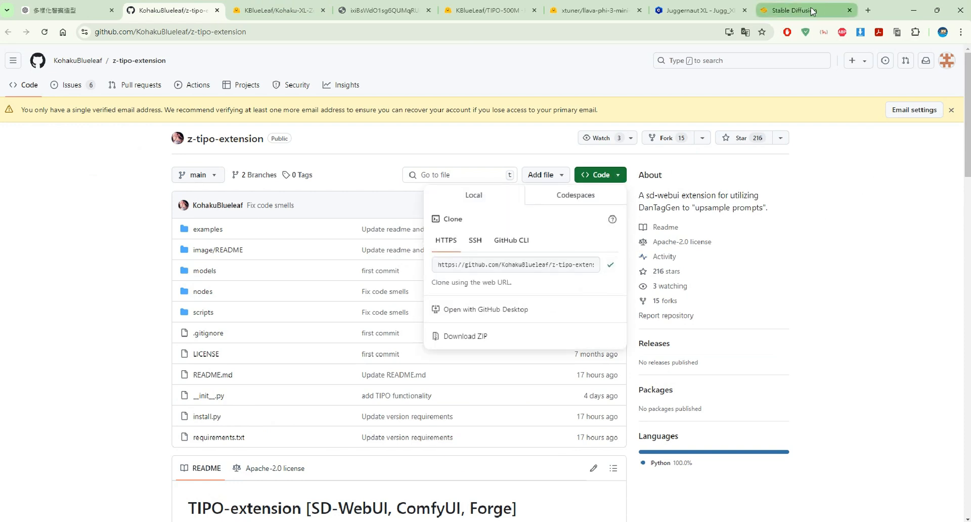
left_click(794, 10)
left_click(134, 189)
right_click(134, 190)
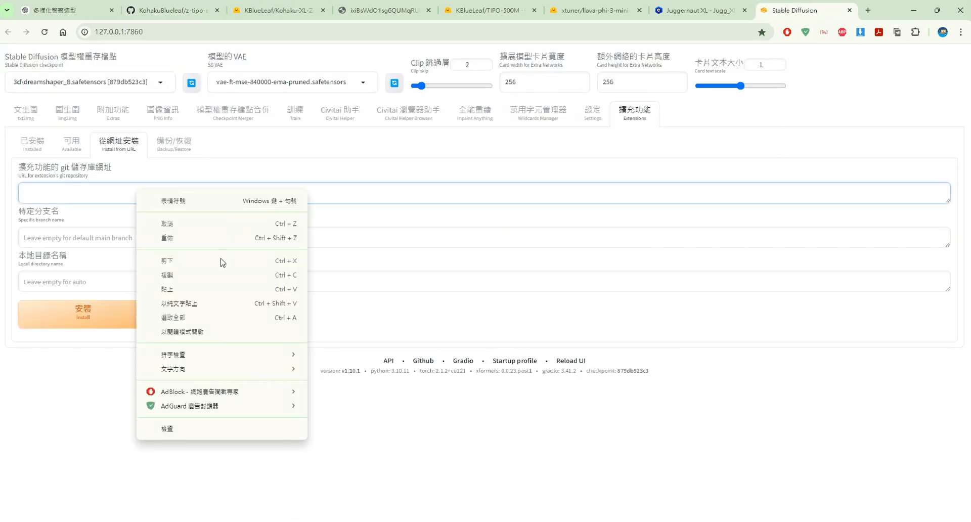
left_click(206, 287)
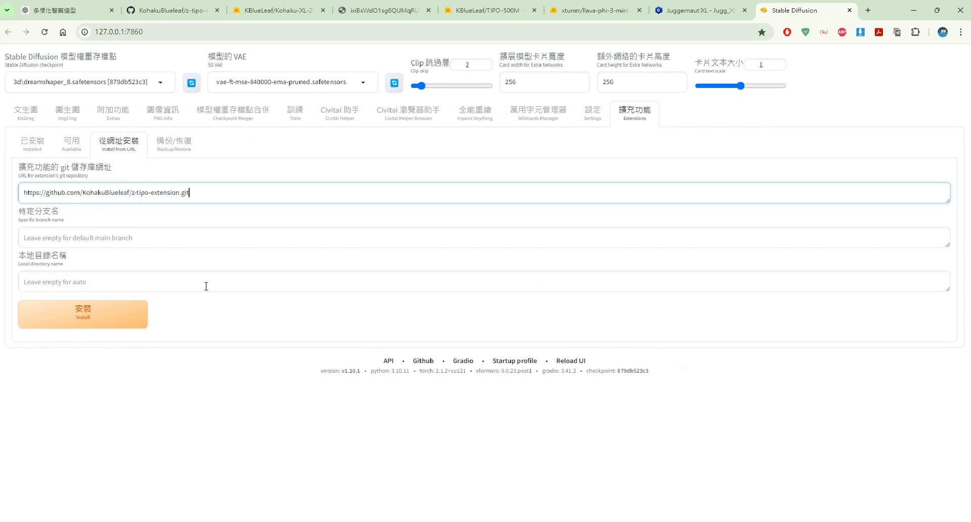
left_click(99, 322)
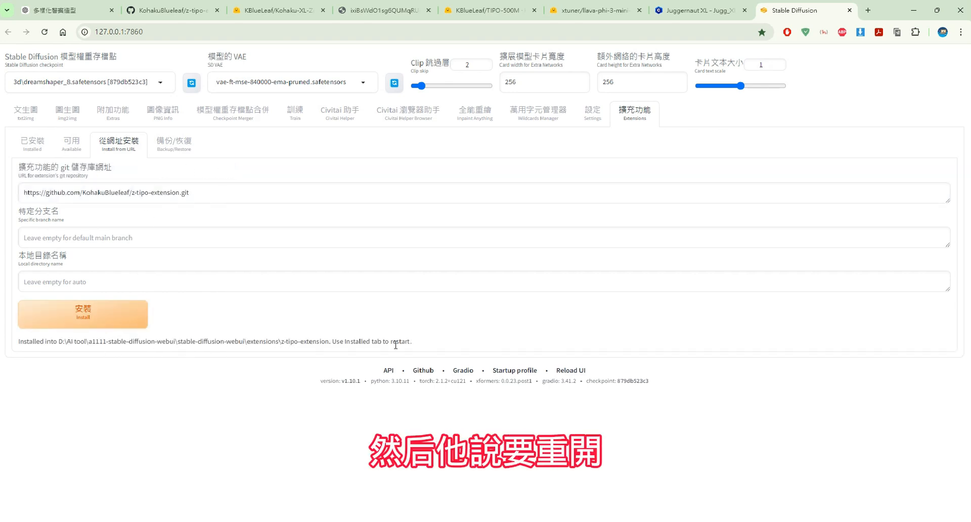
Step: Review the installation message and check the list of installed extensions for z-tipo-extension
left_click_drag(405, 345, 21, 337)
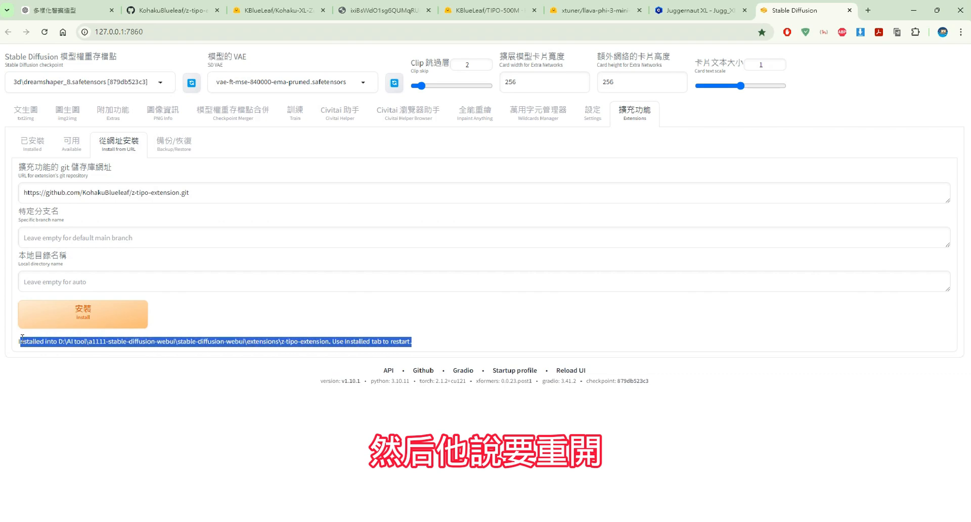
left_click(205, 331)
left_click(33, 143)
scroll(238, 232, "down", 5)
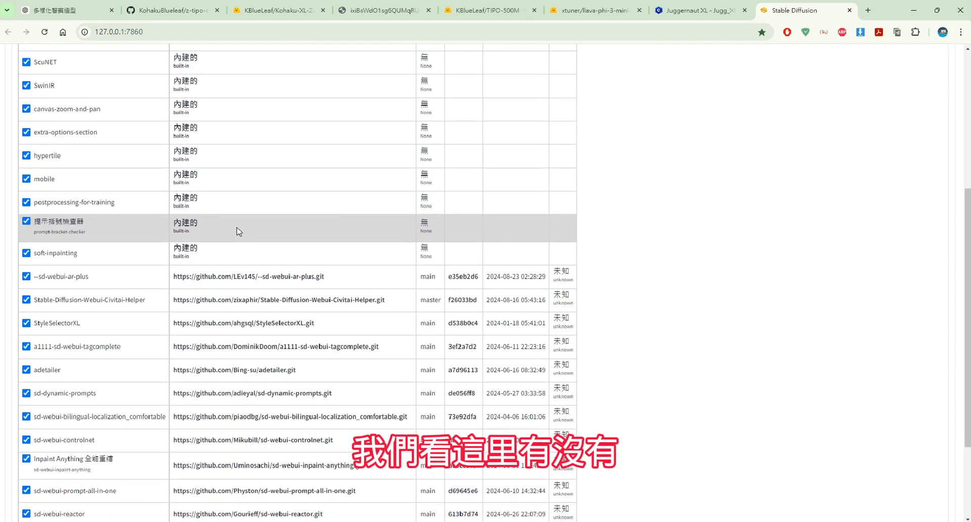
scroll(239, 232, "down", 3)
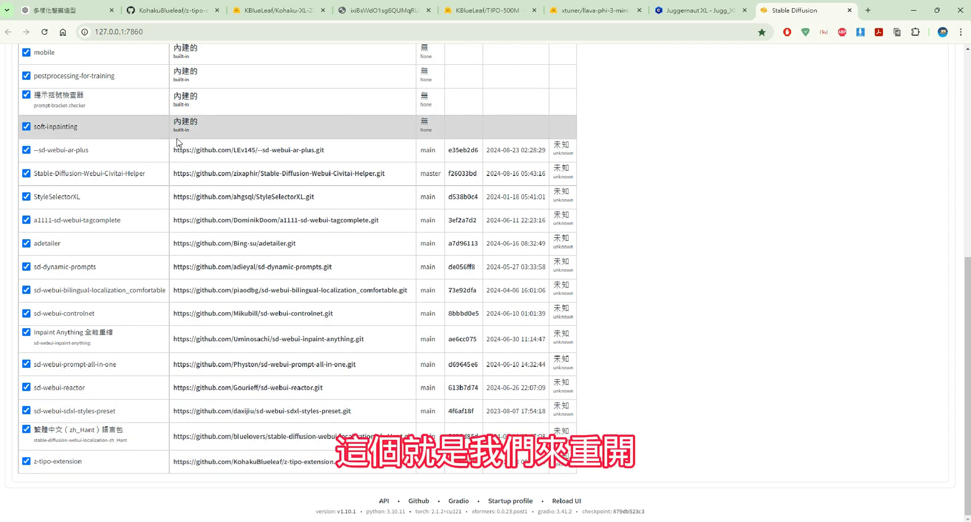
scroll(187, 160, "up", 3)
scroll(188, 159, "up", 5)
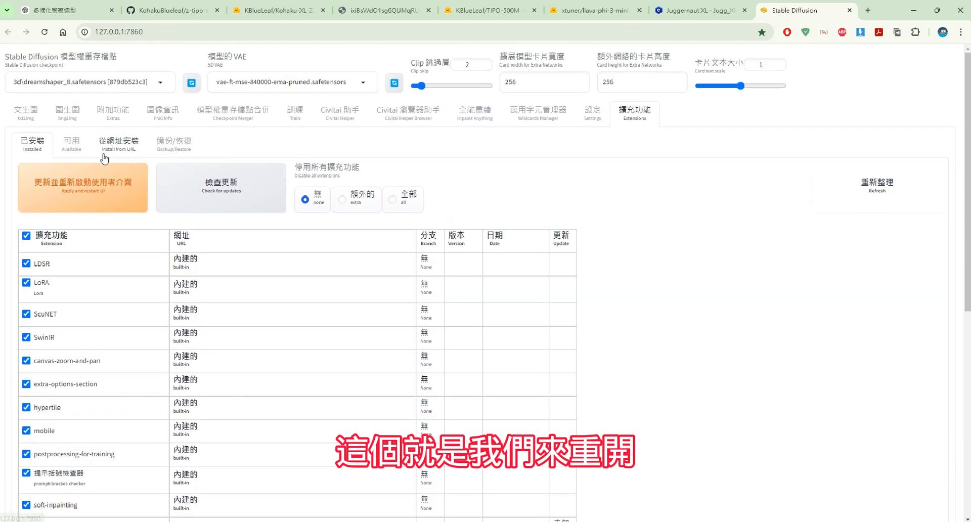
Step: Apply the extension changes by restarting the WebUI's interface, and check the startup log in the console window
left_click(99, 186)
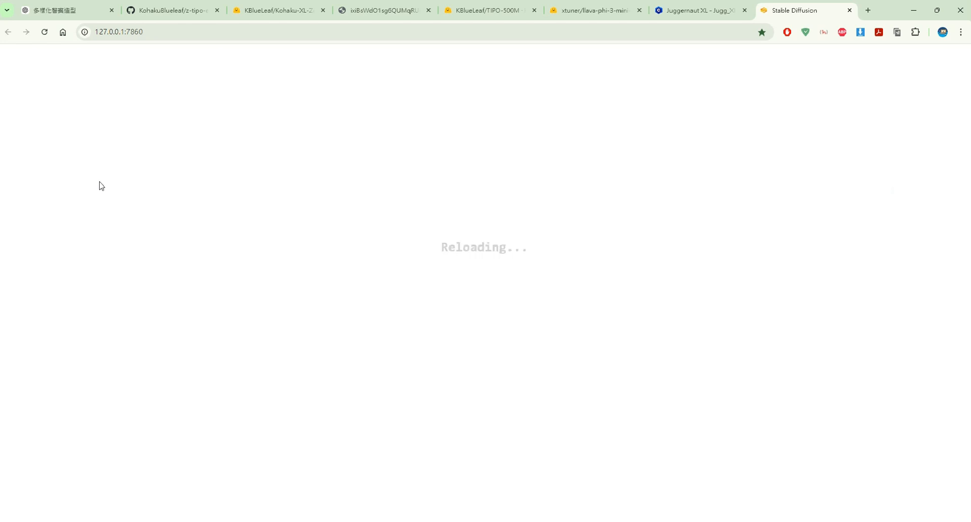
key("alt+Tab")
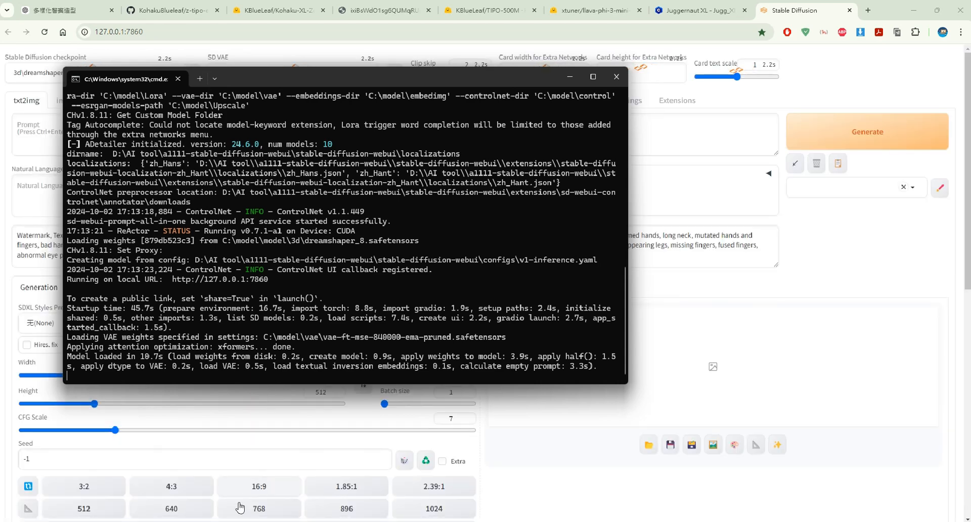
key("alt+Tab")
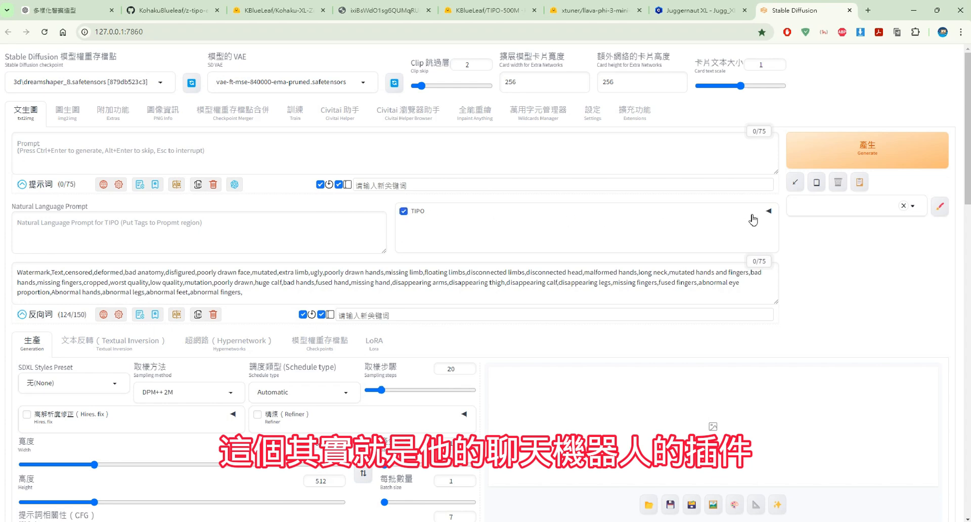
Step: Expand the TIPO settings and their Generation config on the txt2img page, and look over the options and both prompt fields
left_click(771, 214)
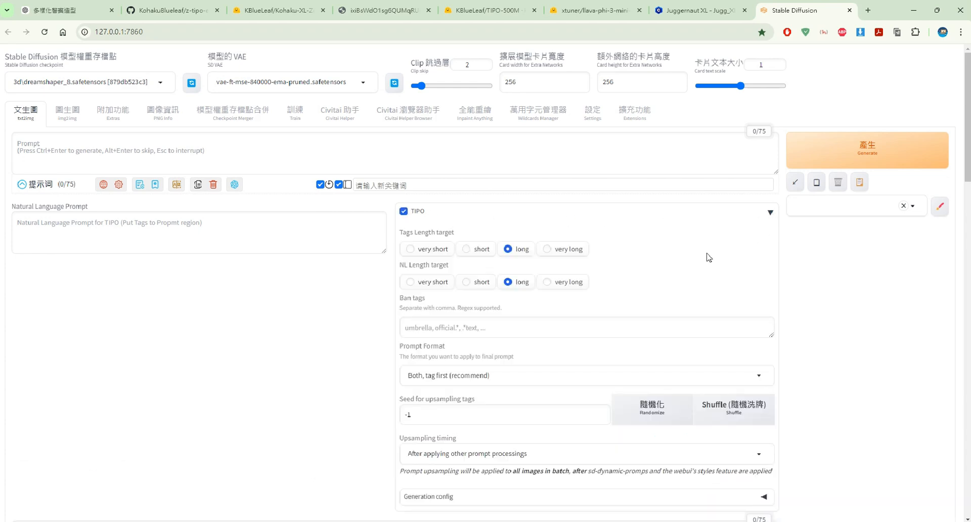
scroll(707, 257, "down", 1)
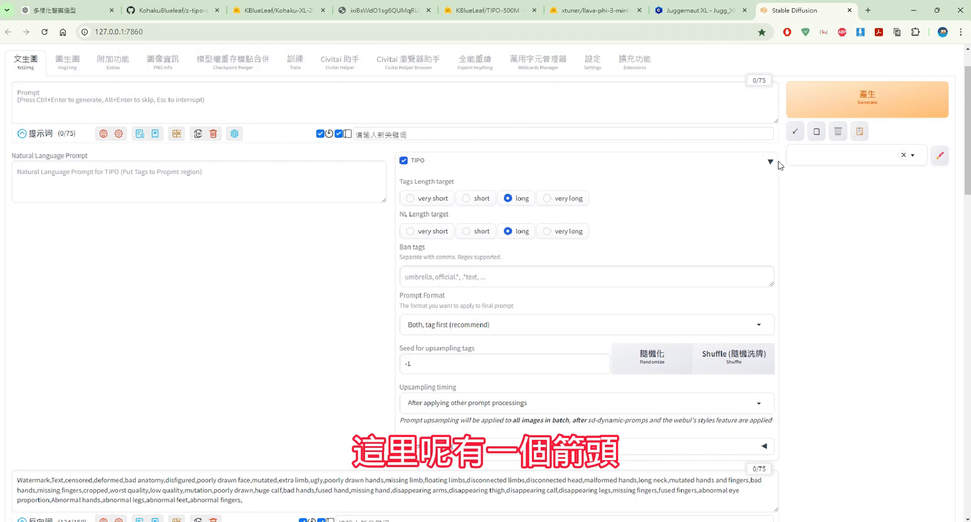
scroll(756, 216, "down", 2)
scroll(756, 216, "up", 2)
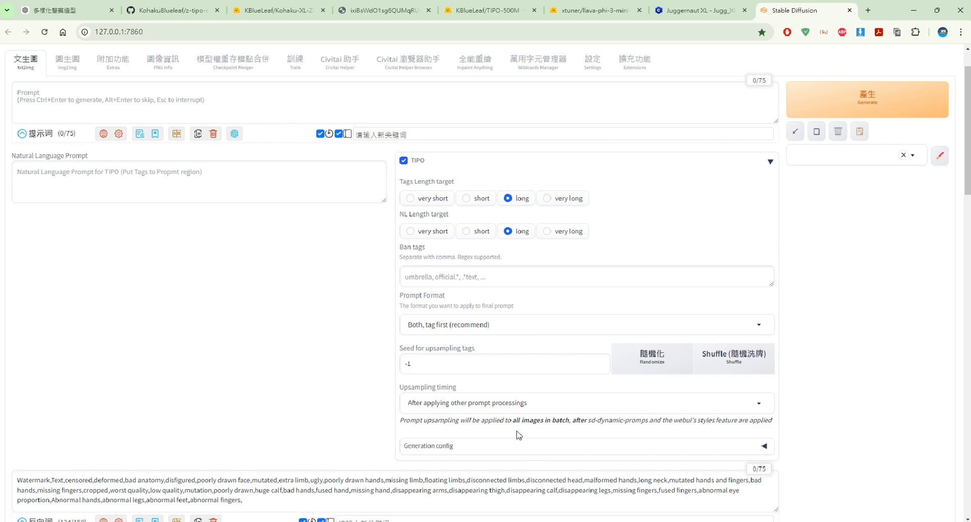
left_click(536, 445)
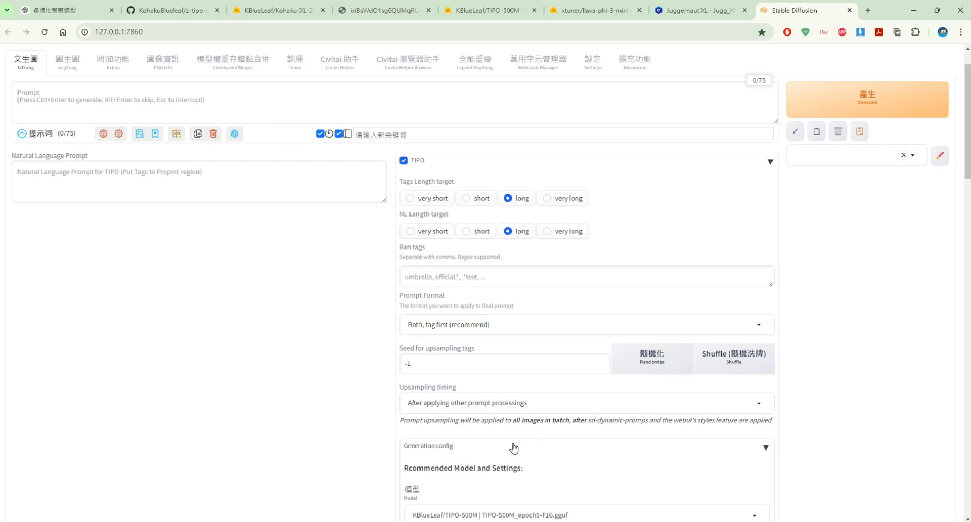
scroll(557, 385, "down", 4)
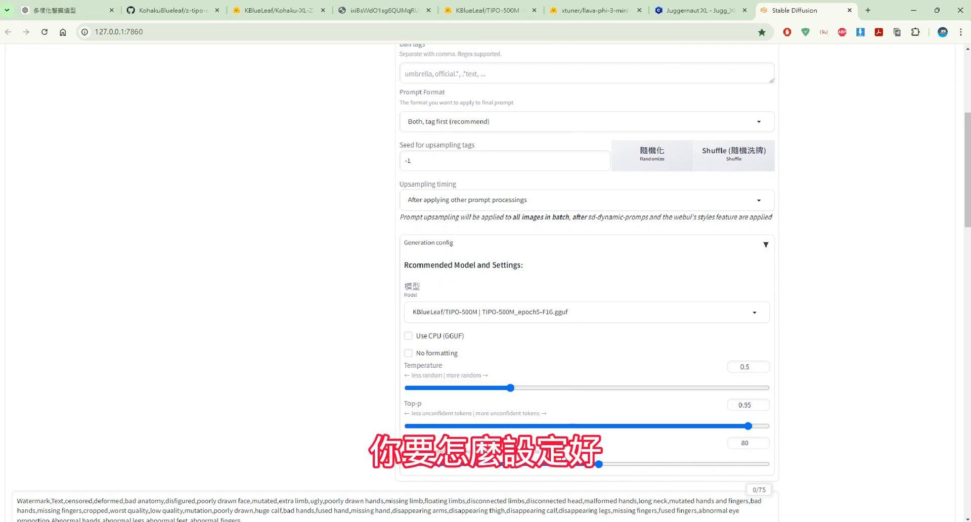
scroll(579, 417, "up", 3)
scroll(580, 417, "up", 2)
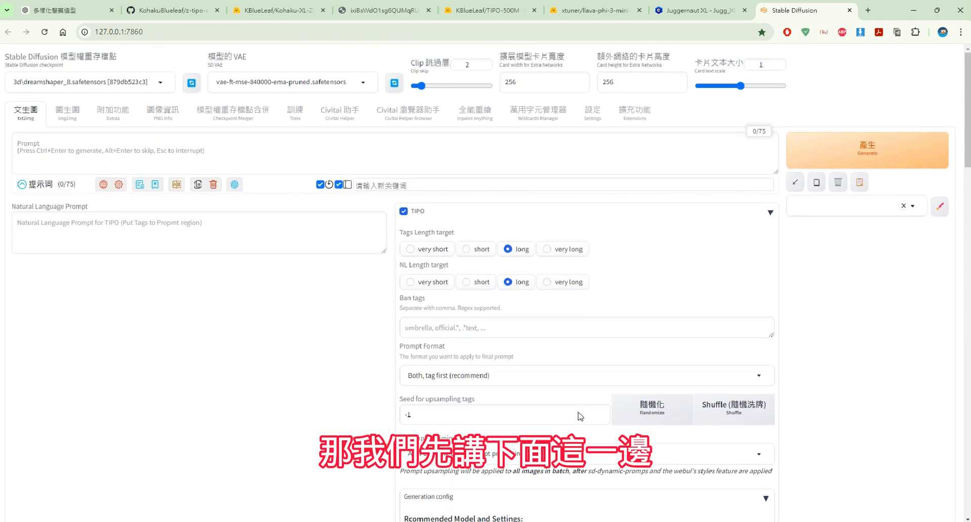
left_click(468, 150)
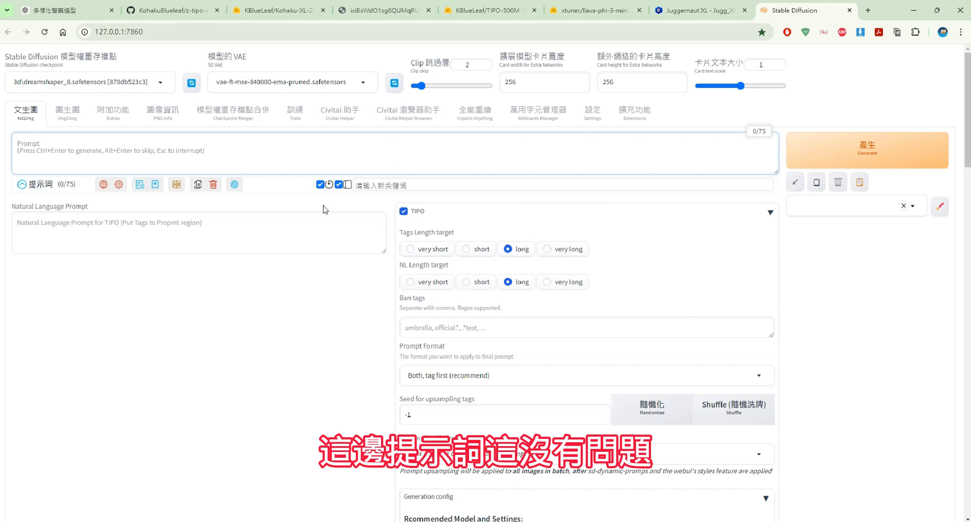
left_click(265, 237)
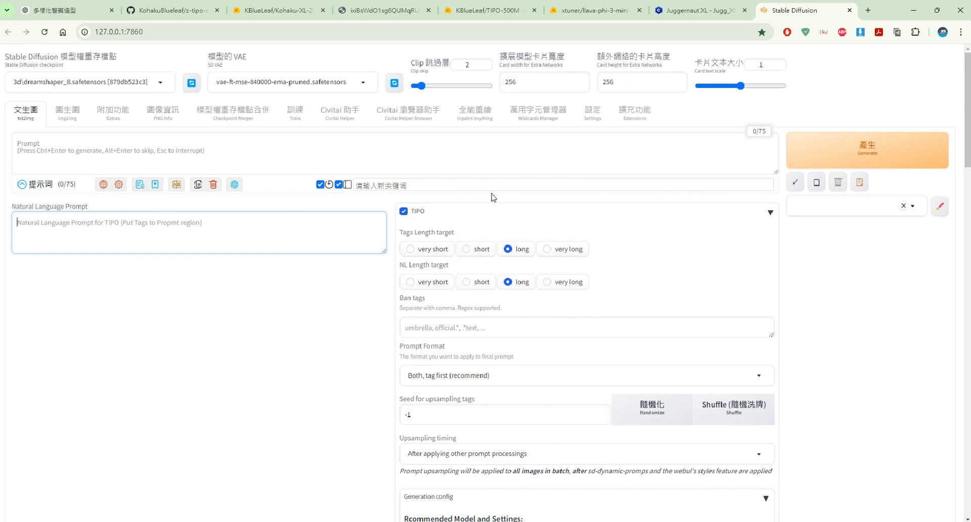
Step: Find the Options section in the README of the z-tipo-extension repository on GitHub
left_click(189, 10)
scroll(381, 197, "down", 5)
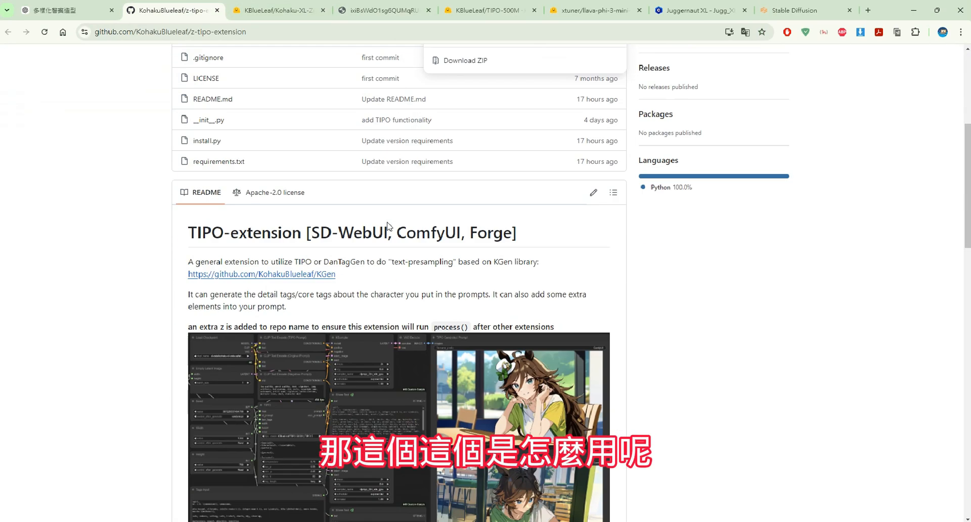
scroll(387, 226, "down", 8)
scroll(388, 231, "down", 5)
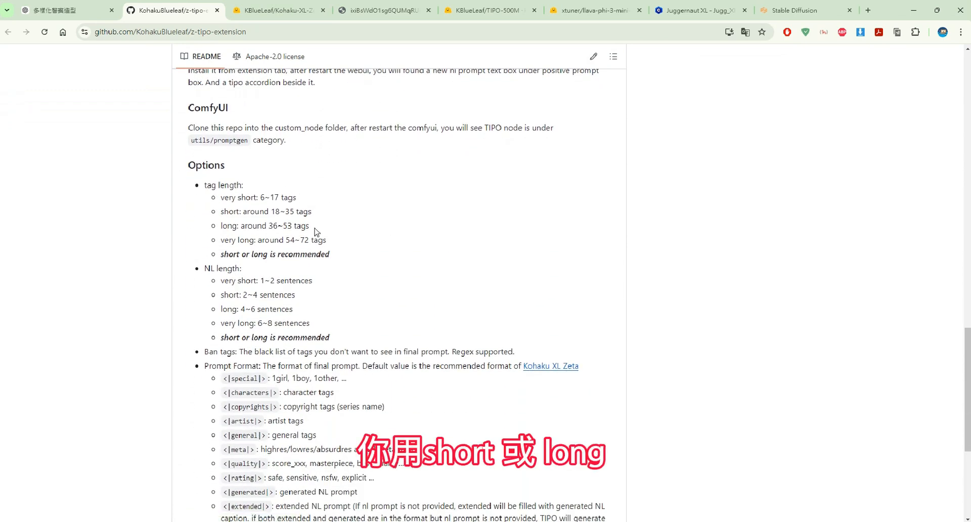
key("Home")
left_click_drag(223, 229, 223, 199)
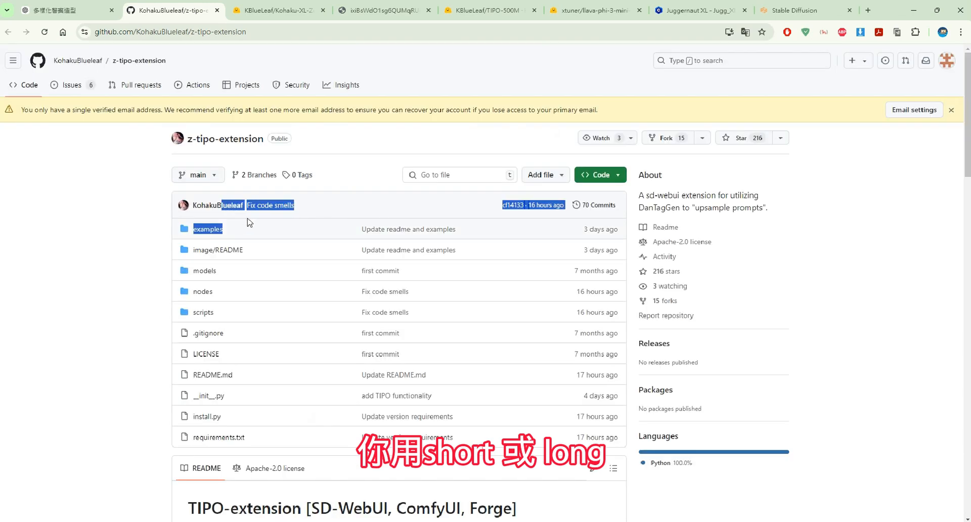
left_click(223, 199)
scroll(337, 205, "down", 15)
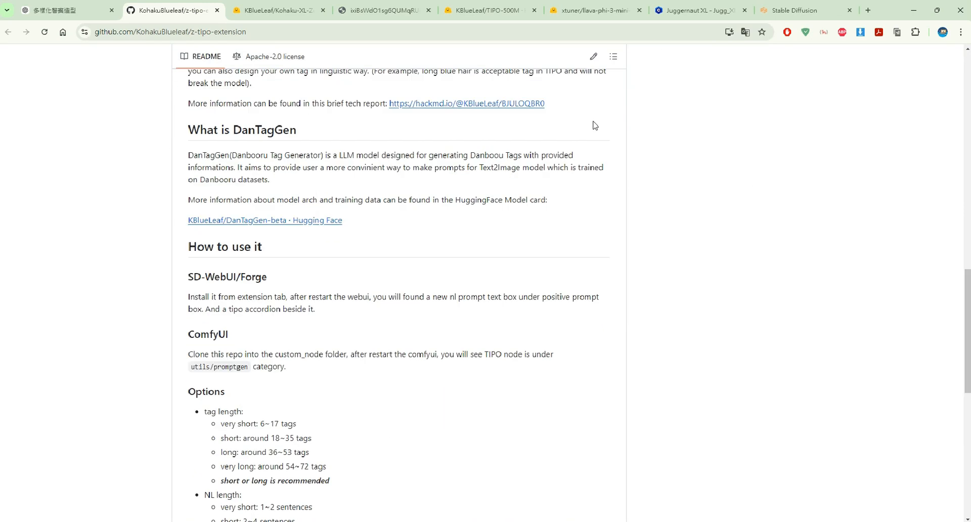
scroll(326, 137, "down", 6)
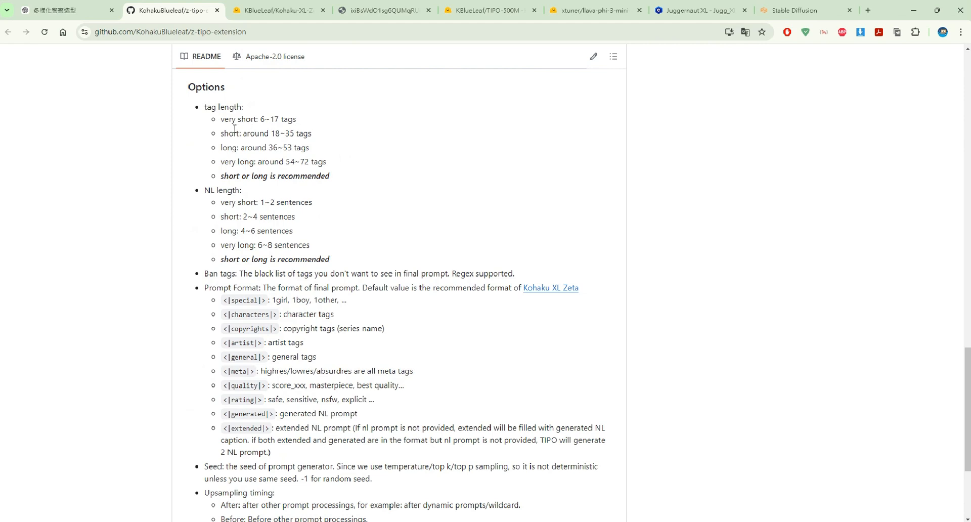
Step: Examine the README's recommendations for tag length and NL length and its explanation of ban tags
left_click_drag(217, 133, 341, 149)
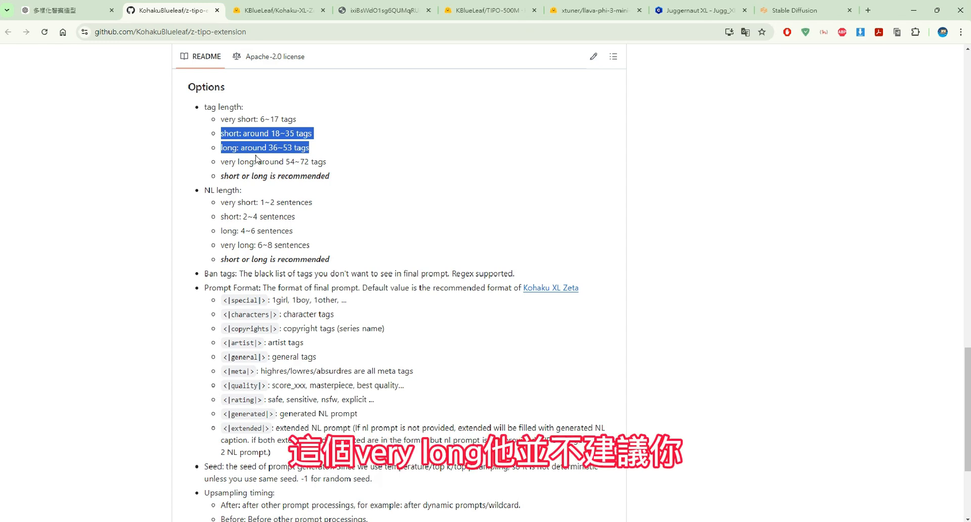
left_click_drag(222, 161, 343, 163)
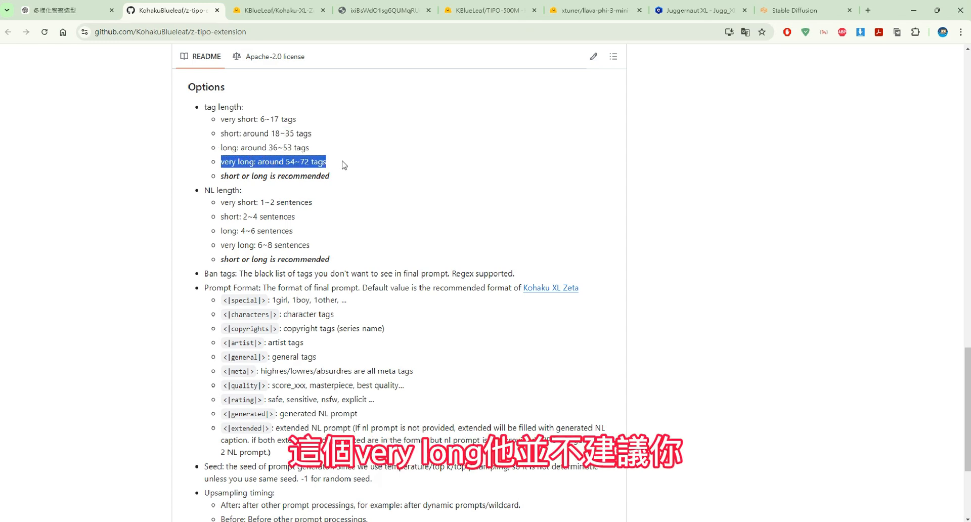
left_click(342, 199)
left_click_drag(348, 259, 215, 262)
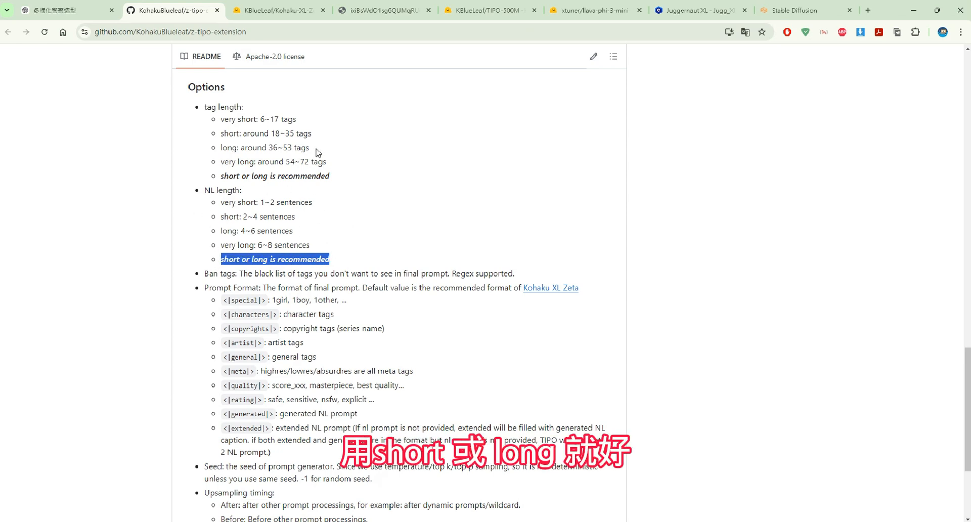
left_click_drag(316, 150, 220, 133)
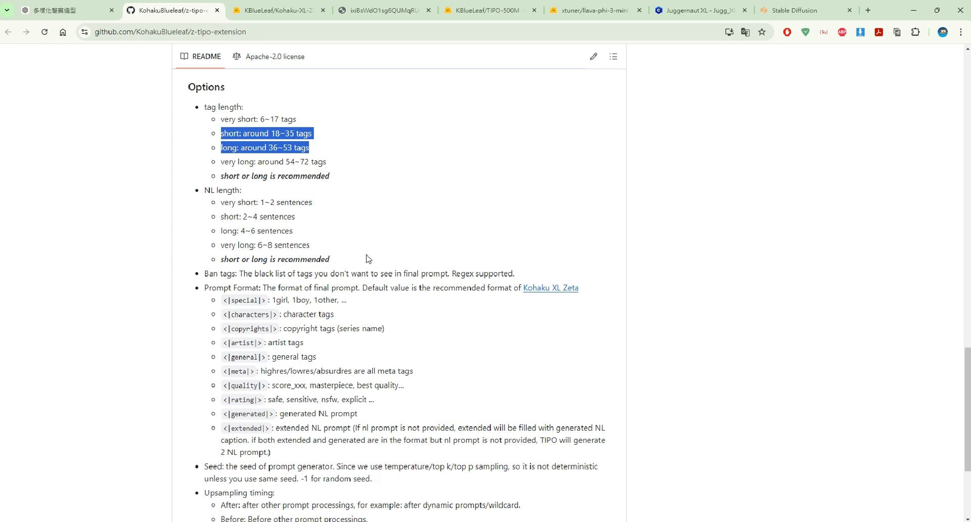
left_click(239, 273)
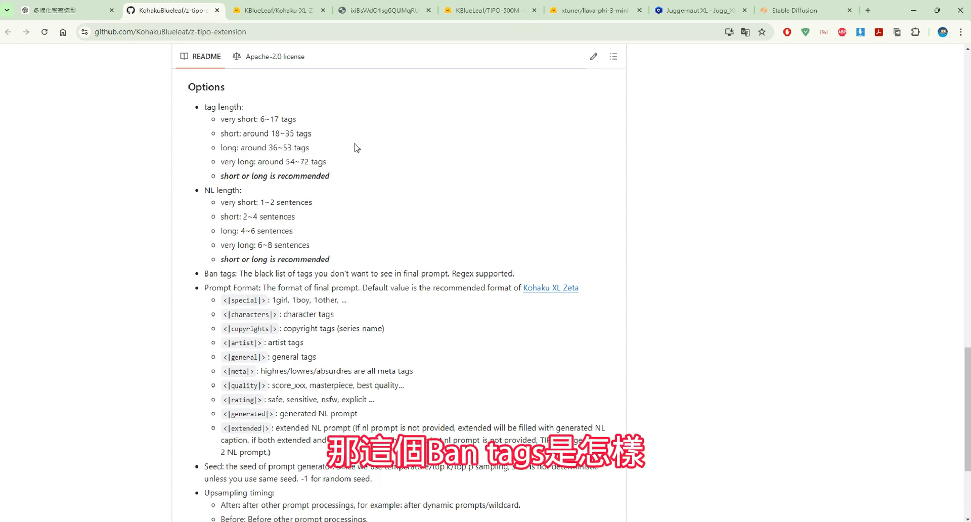
Step: Move the Stable Diffusion browser tab to second place, and show TIPO's Prompt Format choices after looking at Ban tags
left_click_drag(794, 10, 144, 8)
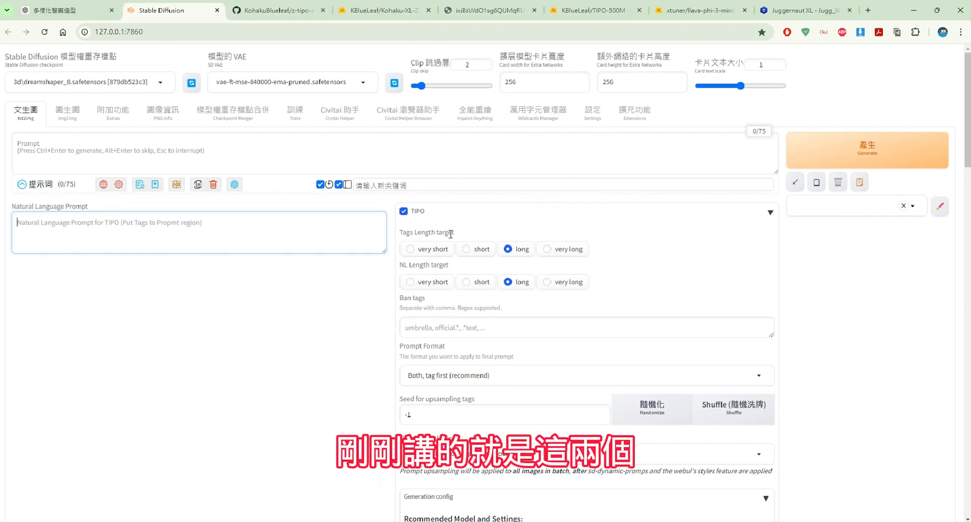
left_click(445, 327)
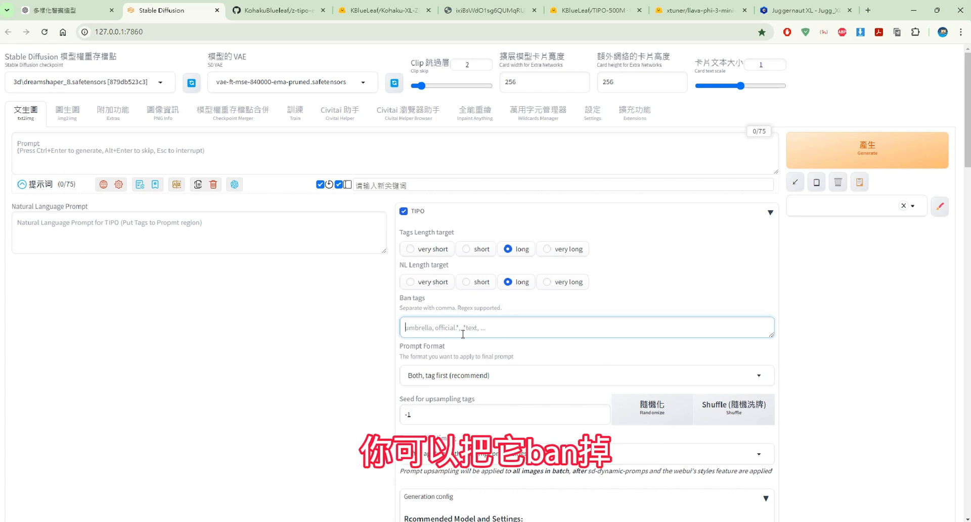
scroll(463, 335, "down", 1)
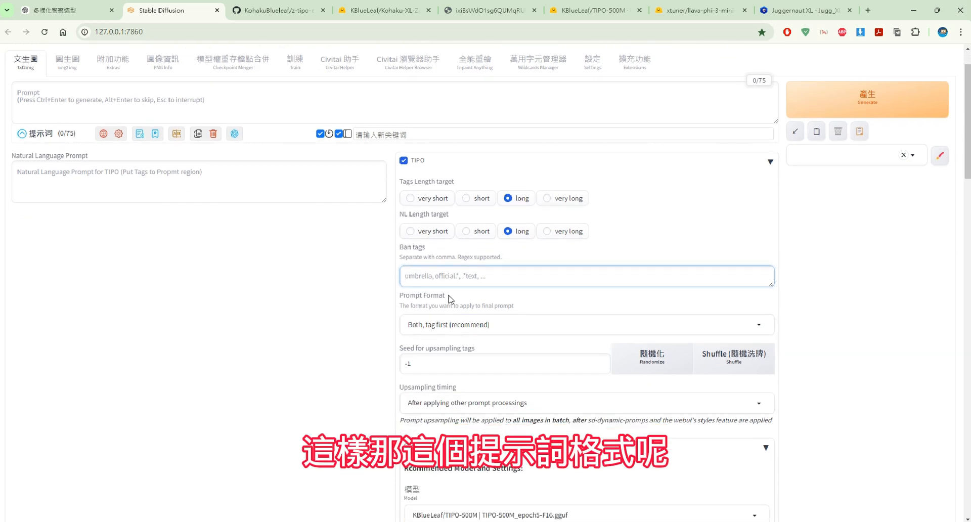
left_click_drag(441, 299, 393, 298)
left_click(441, 321)
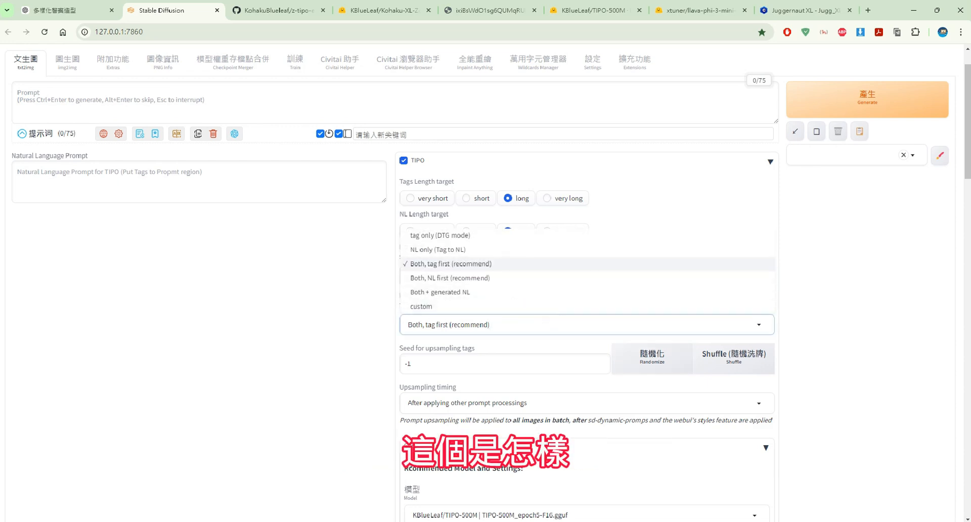
Step: Examine the README's prompt format notes, the Kohaku-XL-Zeta model page on Hugging Face, and its sample image of input and output prompts
left_click(295, 10)
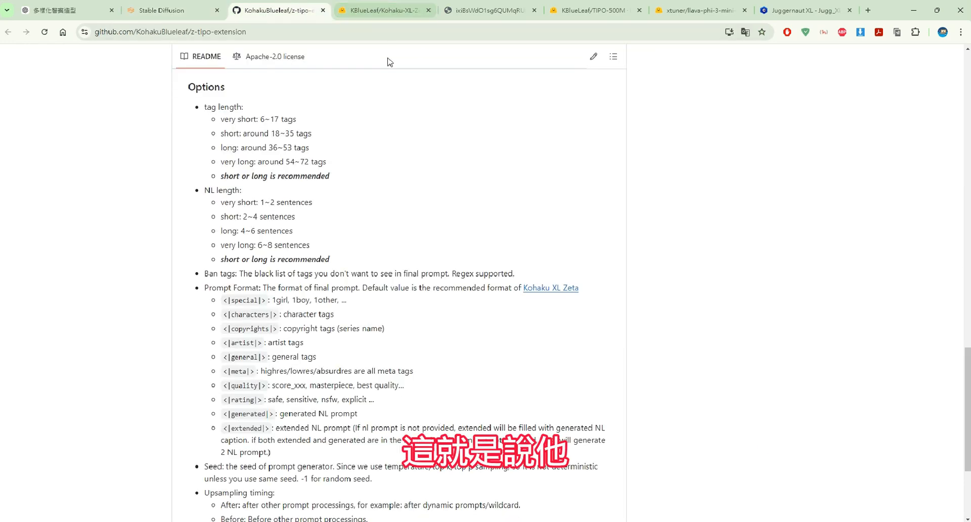
scroll(382, 96, "up", 2)
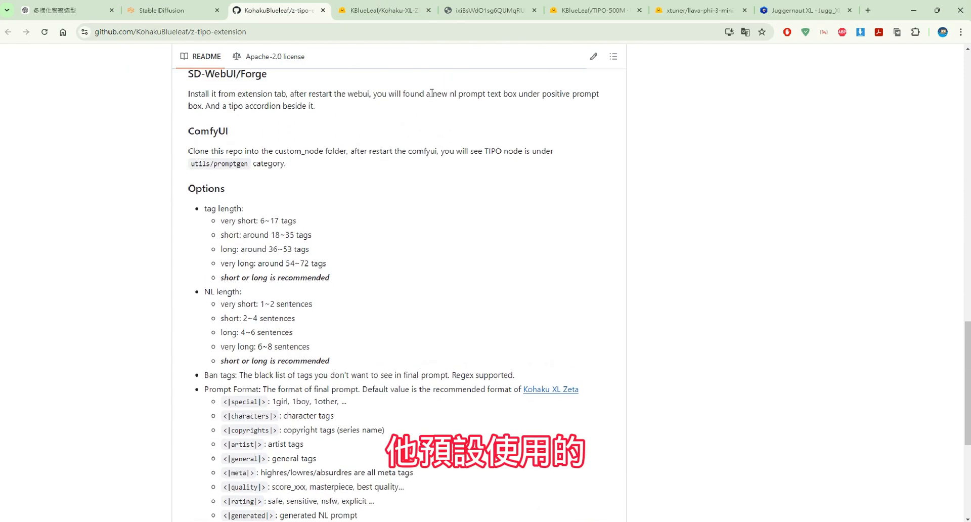
left_click(417, 6)
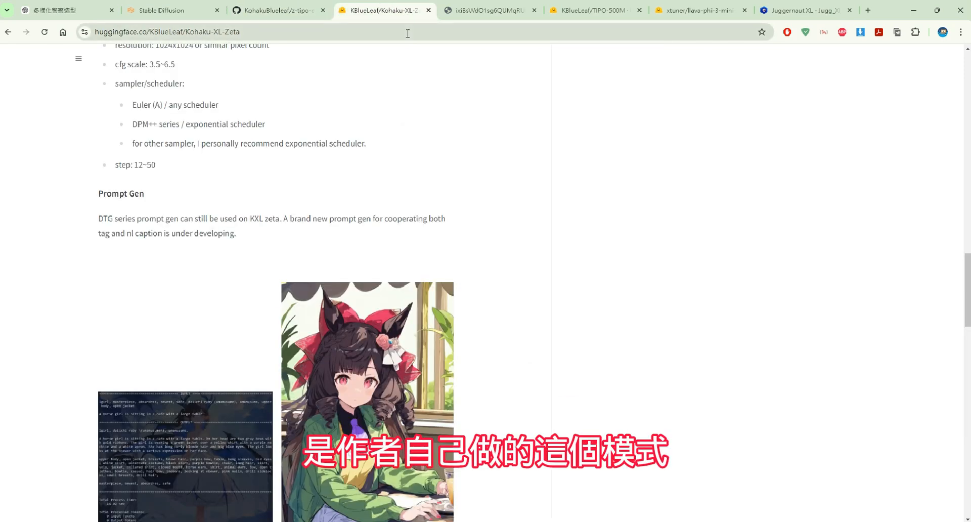
scroll(969, 61, "up", 10)
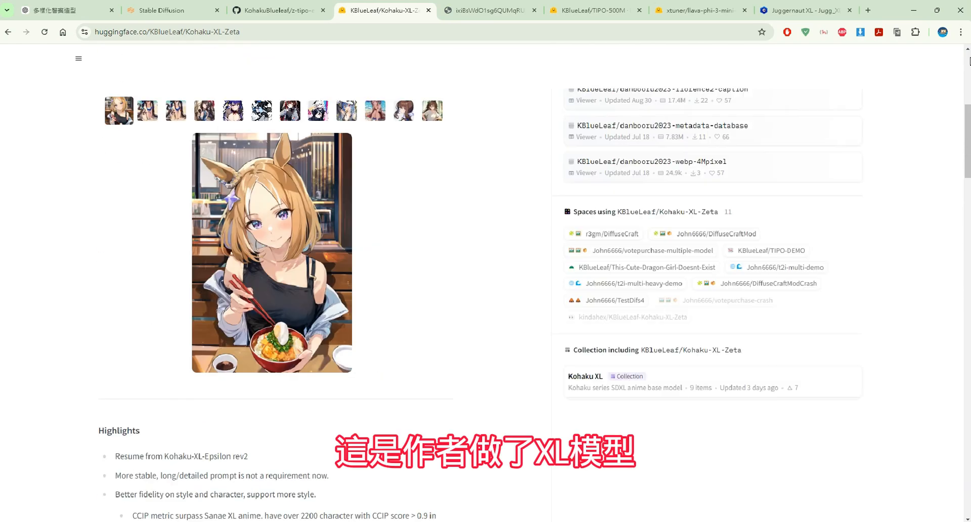
scroll(968, 61, "up", 7)
scroll(309, 96, "down", 8)
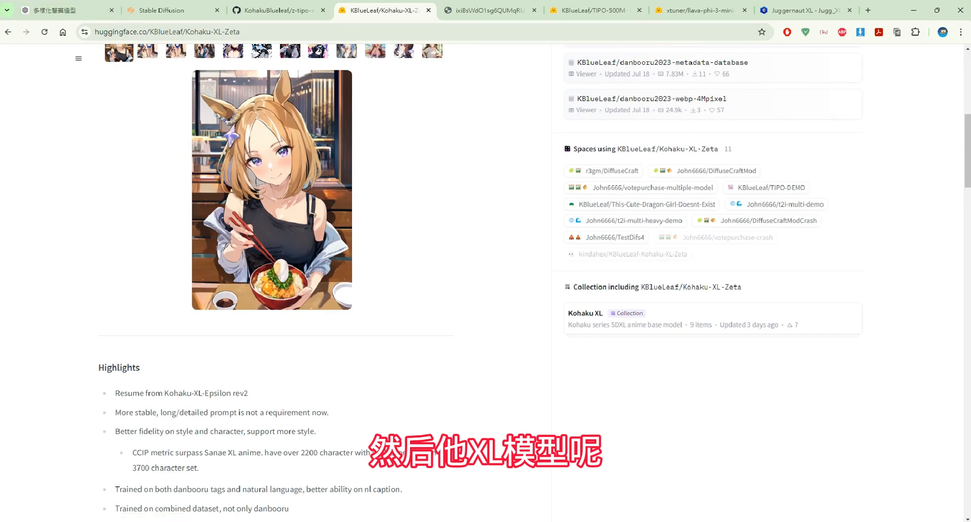
scroll(273, 284, "down", 15)
scroll(395, 103, "down", 5)
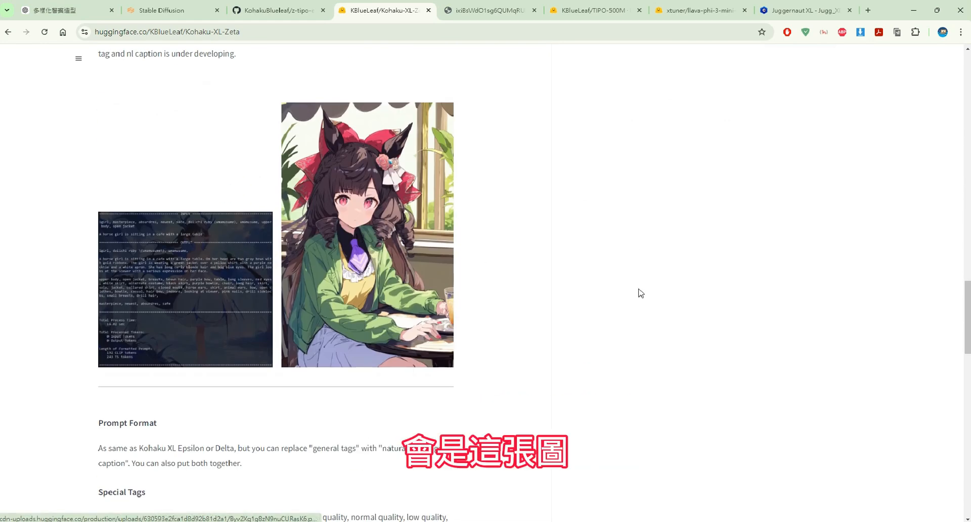
left_click(489, 10)
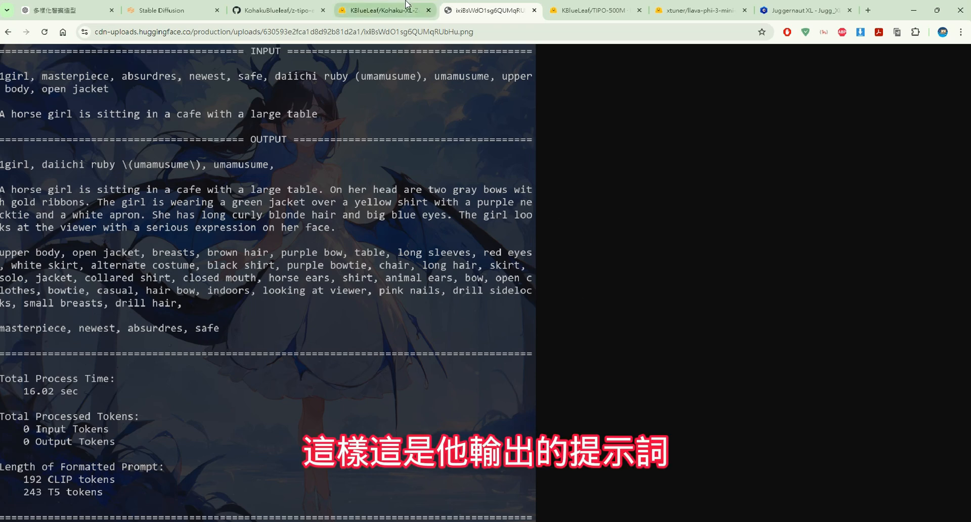
left_click(374, 4)
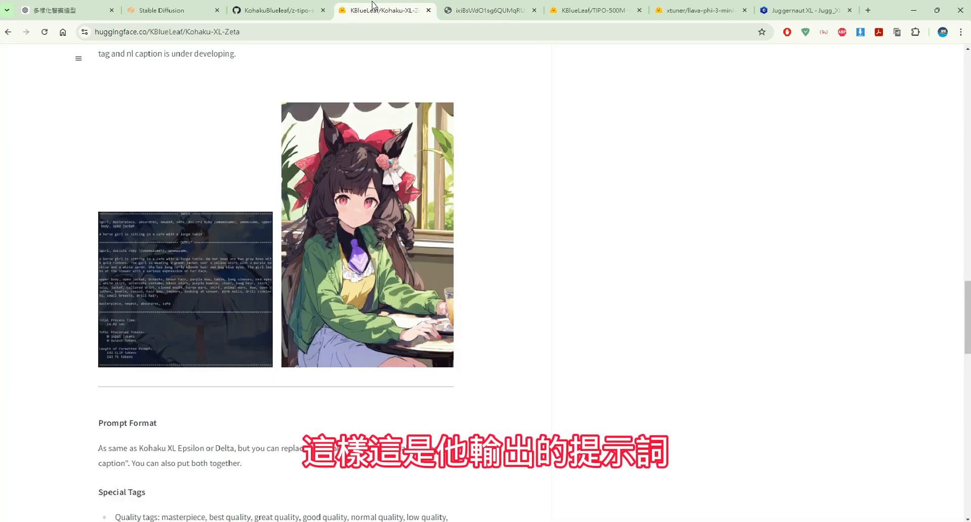
Step: Return to the Stable Diffusion WebUI and close the Prompt Format choices, keeping Both, tag first (recommend)
left_click(288, 11)
left_click(166, 10)
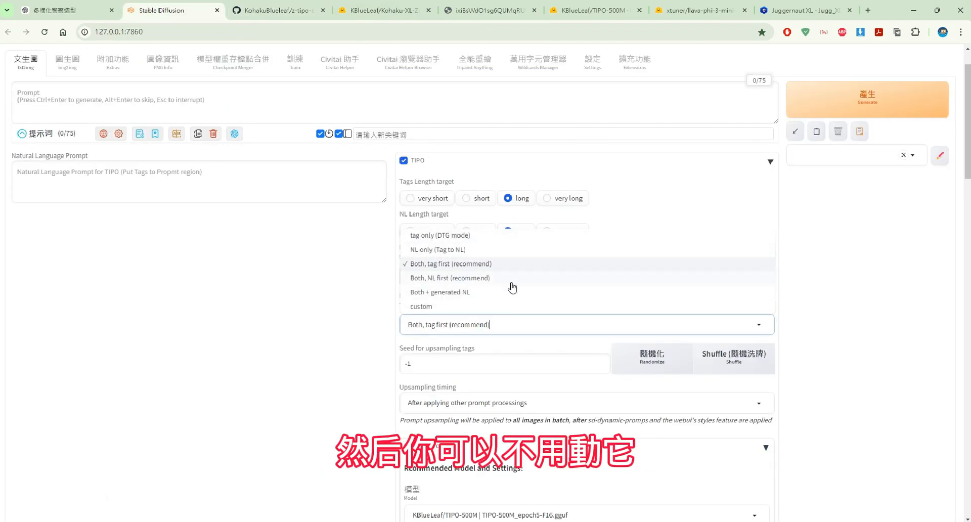
left_click(364, 345)
scroll(501, 351, "down", 1)
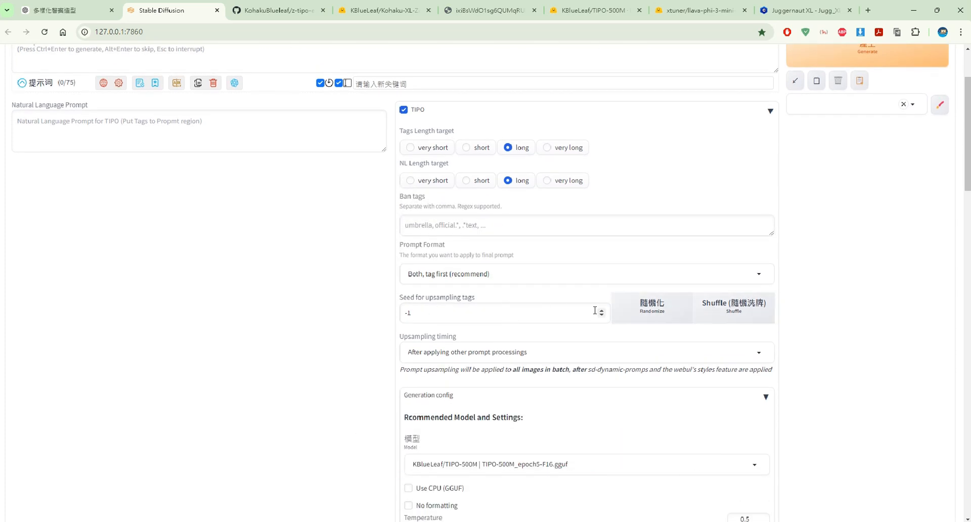
Step: Examine the README's explanation of the After and Before options for upsampling timing
scroll(595, 310, "down", 2)
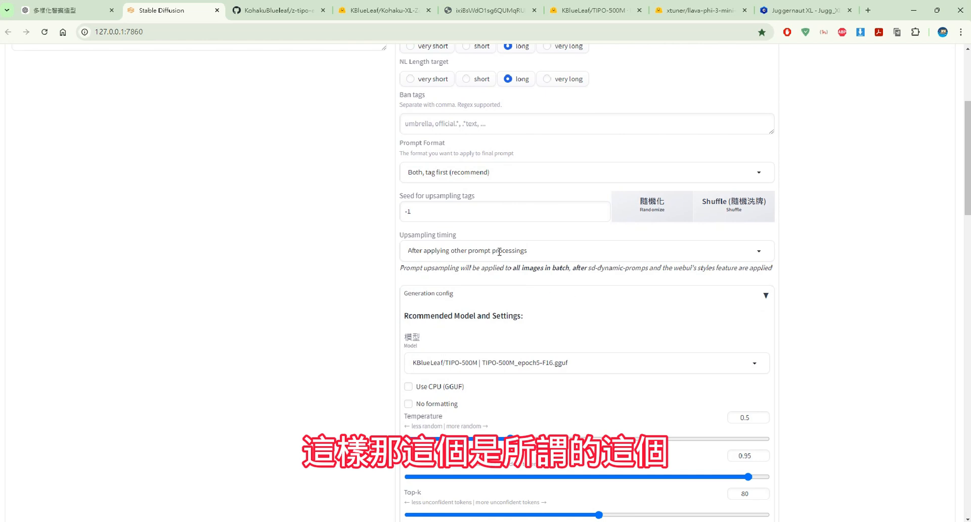
key("ctrl+Tab")
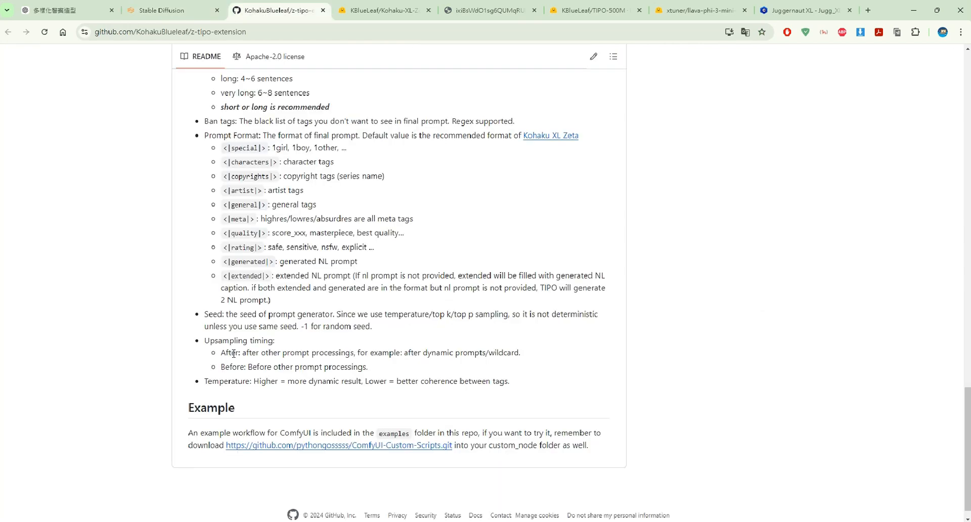
left_click_drag(527, 356, 446, 353)
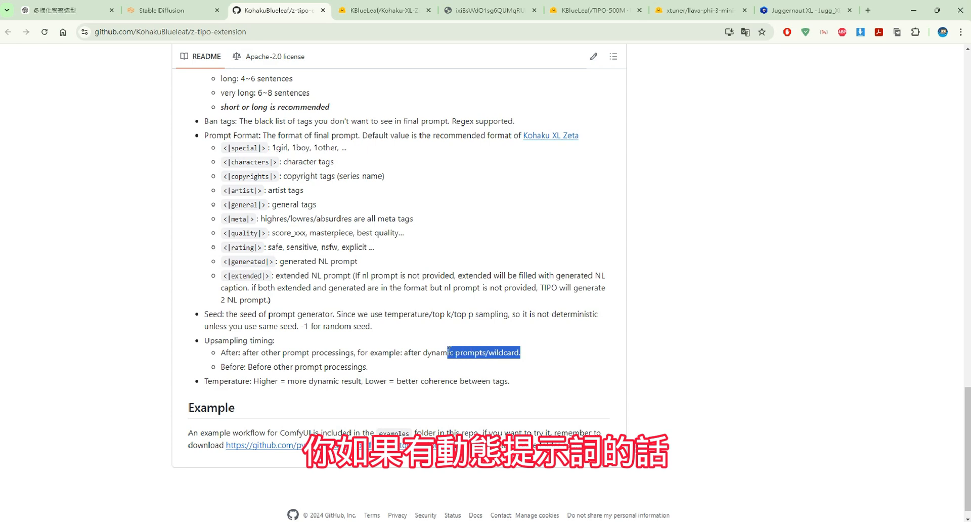
left_click(535, 359)
left_click_drag(527, 354, 388, 352)
left_click_drag(222, 353, 287, 353)
left_click(396, 364)
left_click_drag(376, 369, 256, 367)
left_click(480, 352)
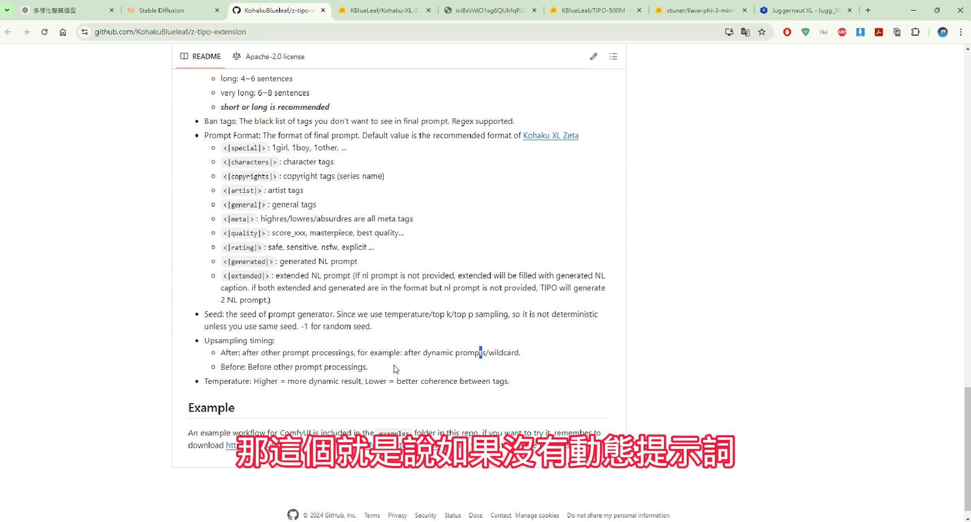
left_click_drag(394, 367, 303, 367)
left_click(253, 367)
left_click(359, 366)
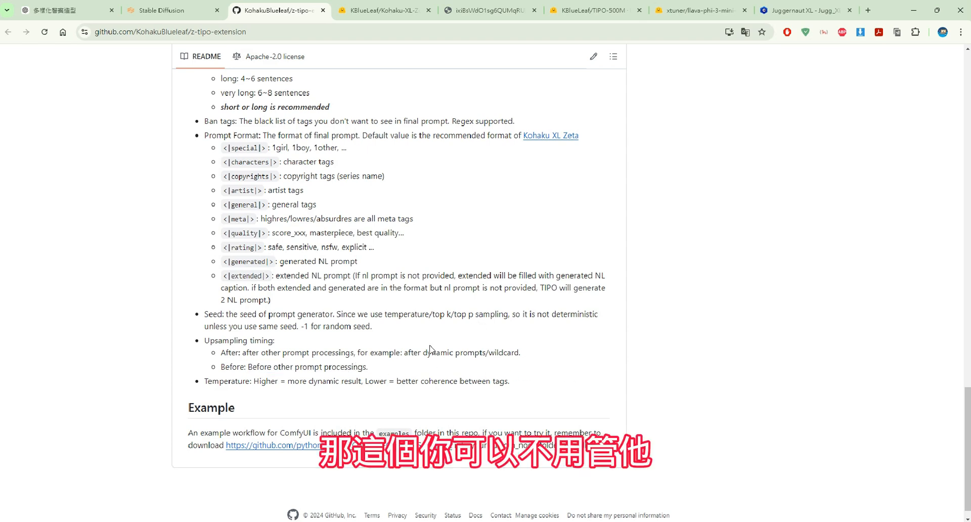
Step: Review the README's upsampling timing section with its dynamic prompts/wildcard example, and read the Temperature explanation
left_click_drag(397, 369, 207, 337)
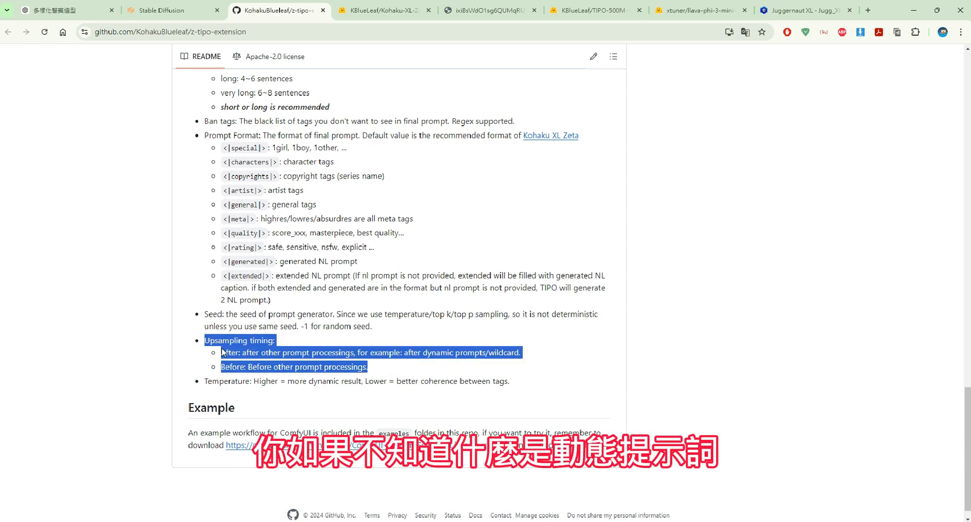
left_click(530, 360)
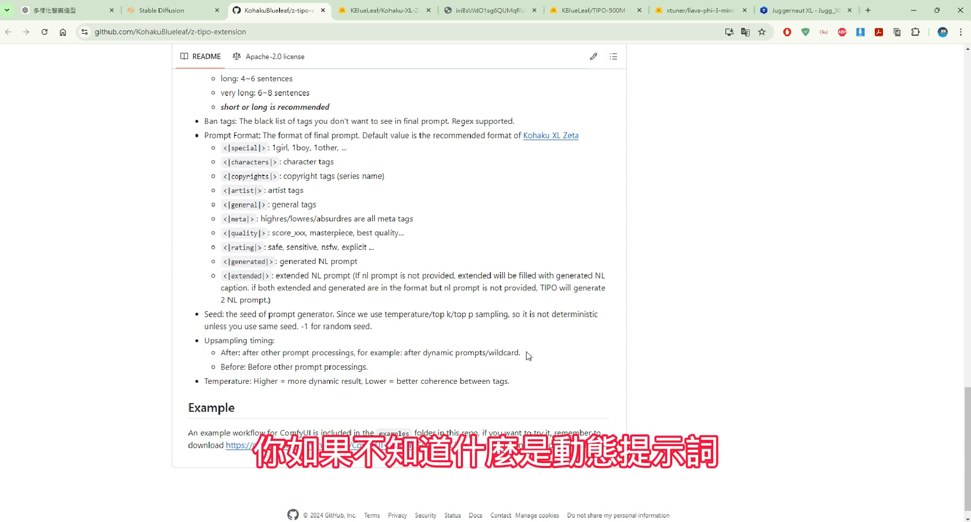
left_click_drag(526, 352, 409, 348)
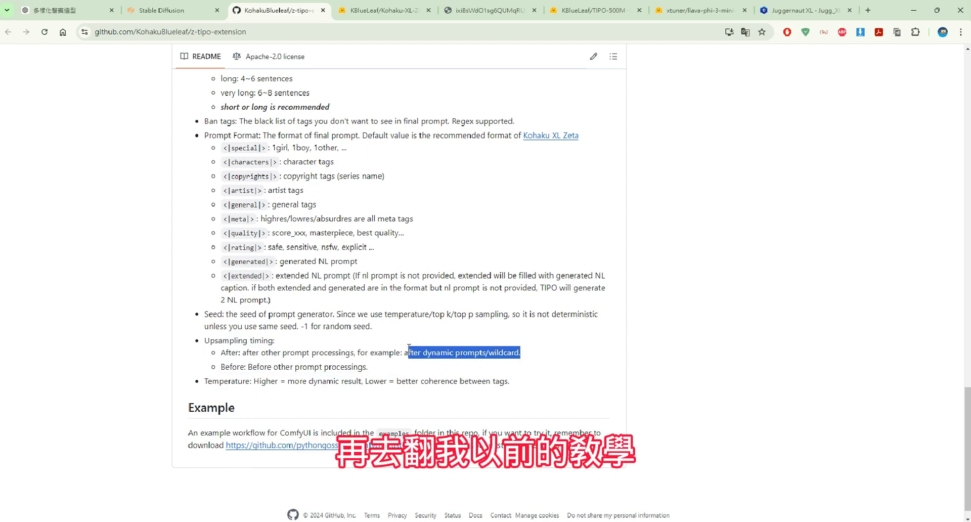
left_click(527, 363)
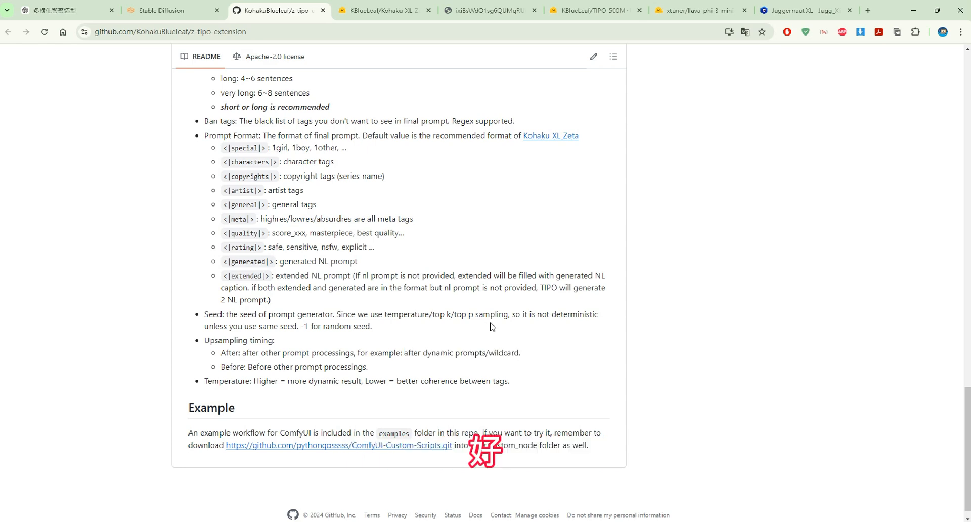
left_click_drag(524, 381, 209, 381)
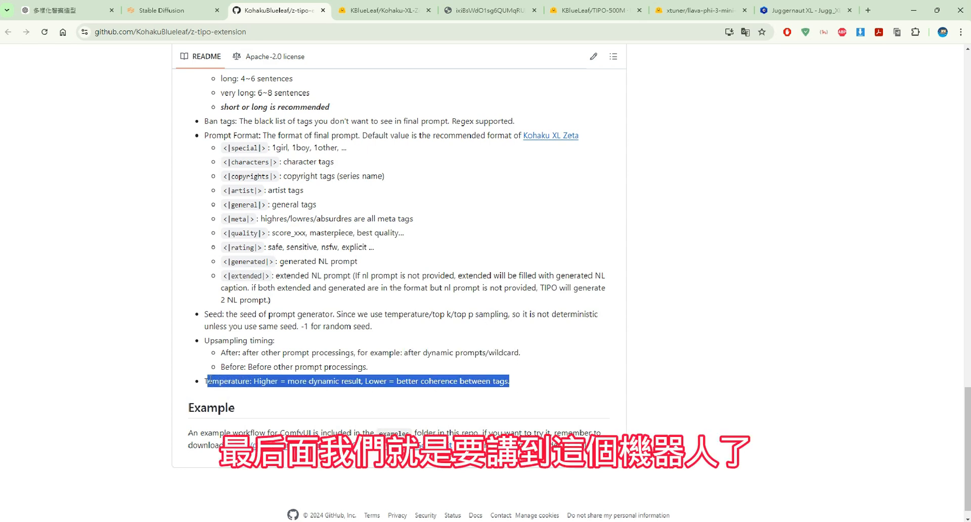
left_click(540, 348)
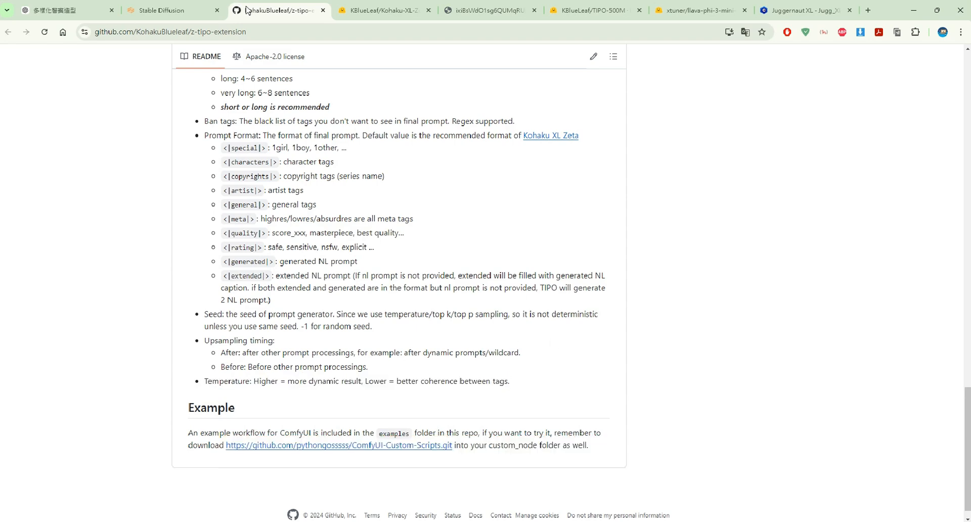
Step: Show TIPO's Model choices in the Stable Diffusion WebUI and check the TIPO-500M file list on Hugging Face
left_click(197, 9)
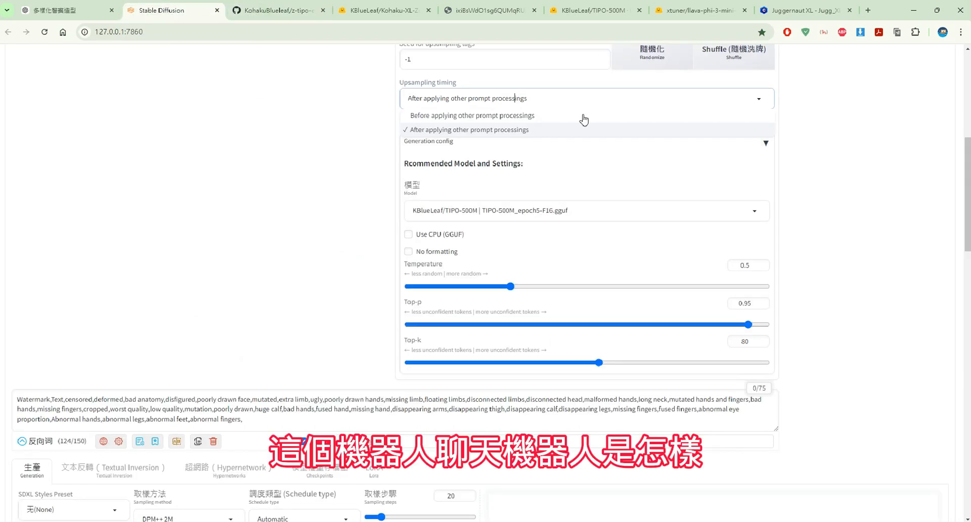
left_click(527, 204)
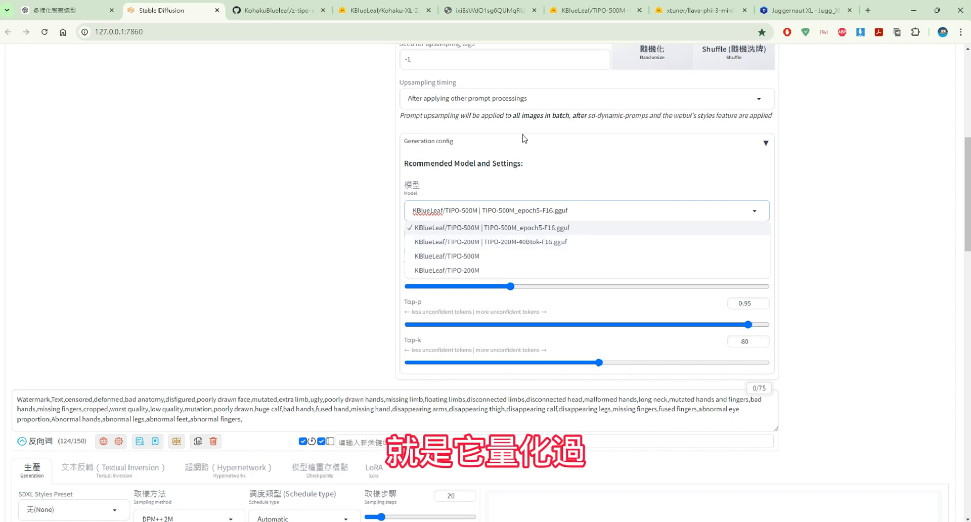
left_click(399, 9)
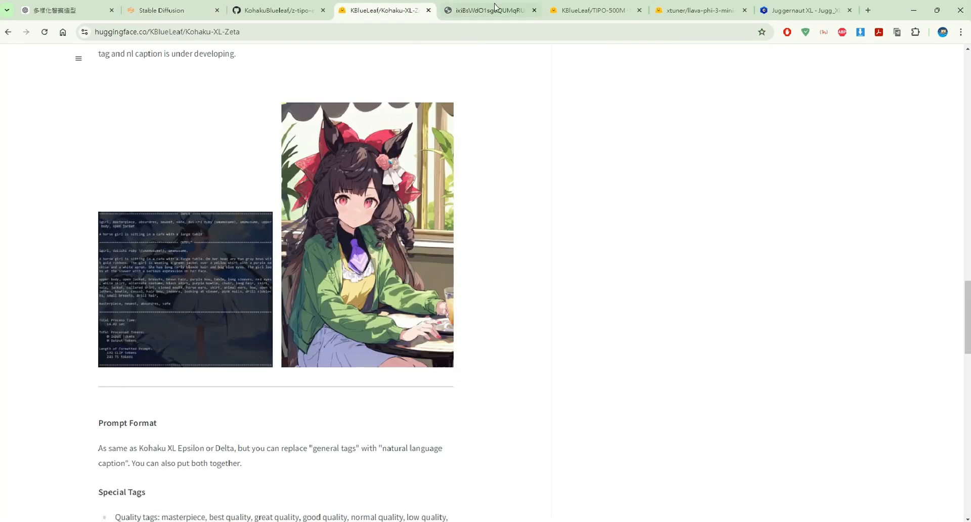
left_click(594, 10)
left_click(226, 183)
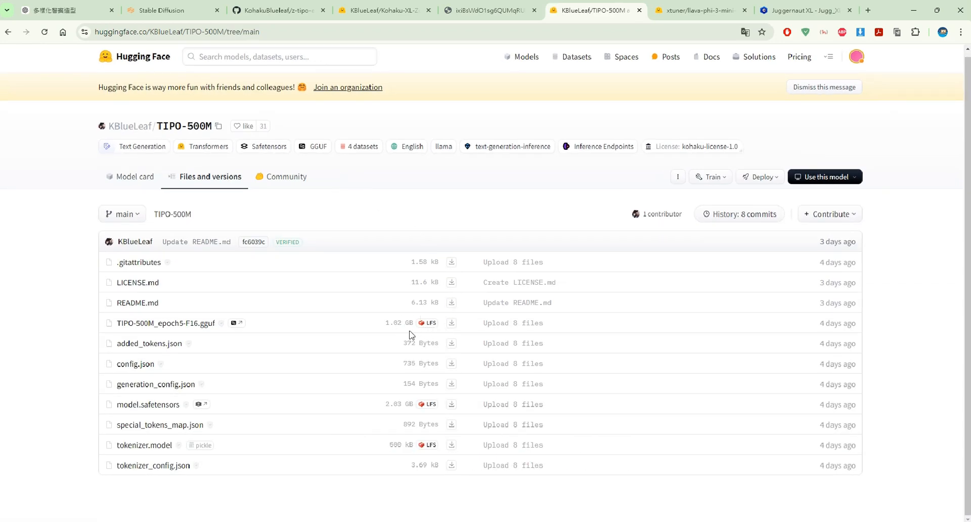
left_click(193, 11)
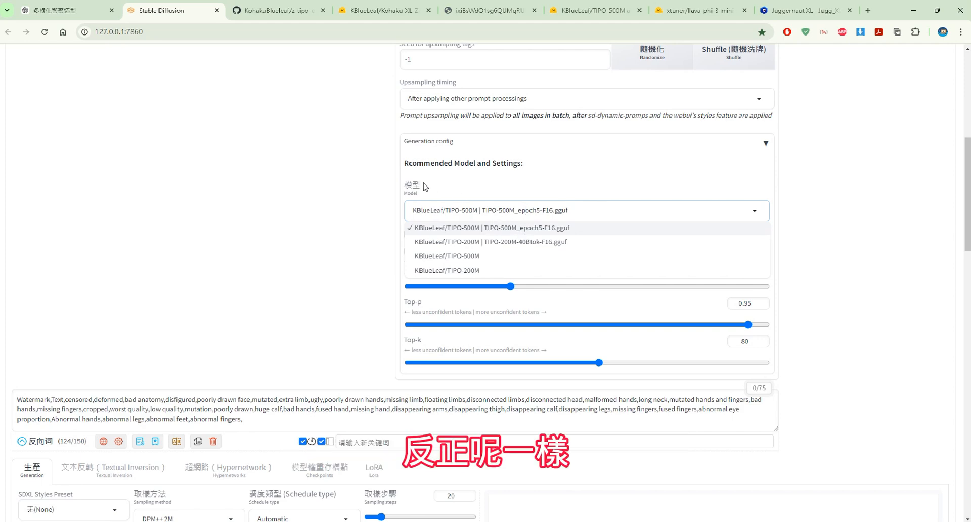
Step: Review the Natural Language Prompt and Prompt fields, and the Temperature, Top-p and Top-k settings under Generation config
scroll(425, 187, "up", 7)
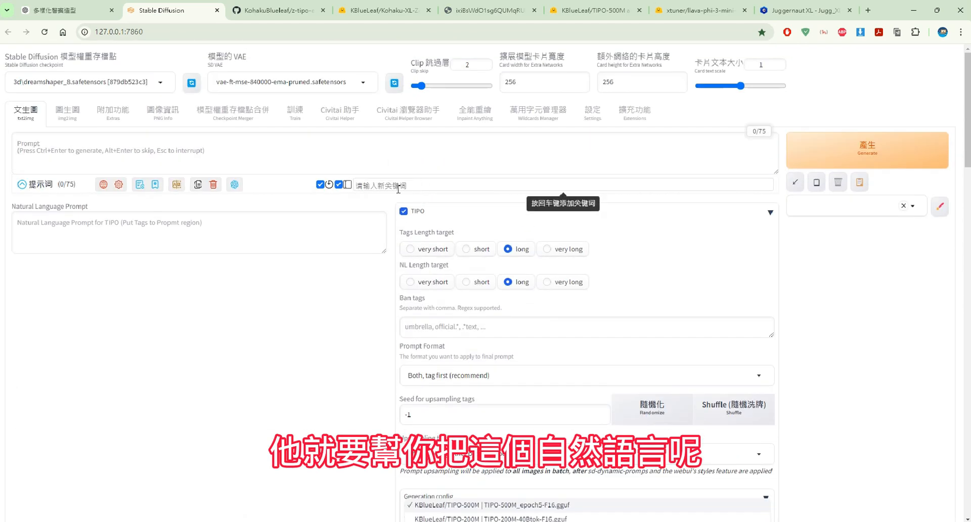
left_click(261, 215)
left_click(408, 135)
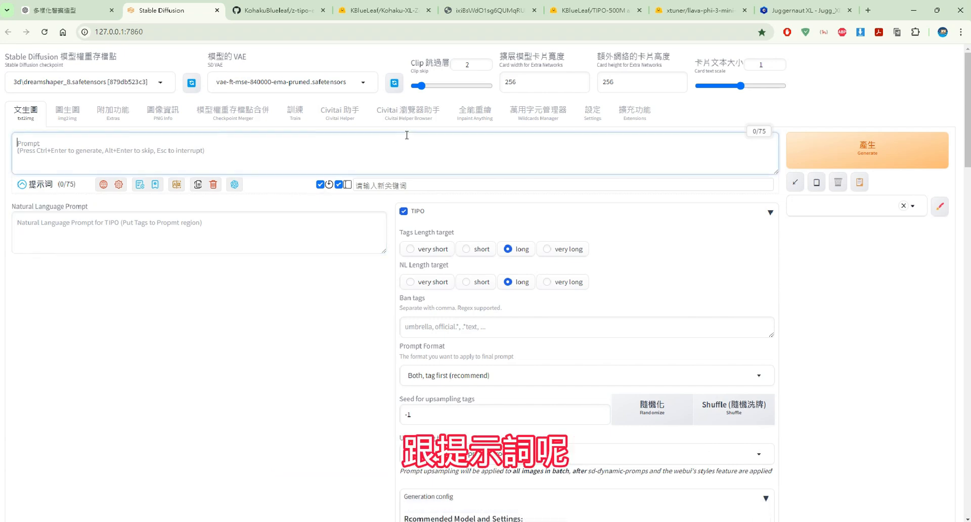
scroll(638, 257, "down", 6)
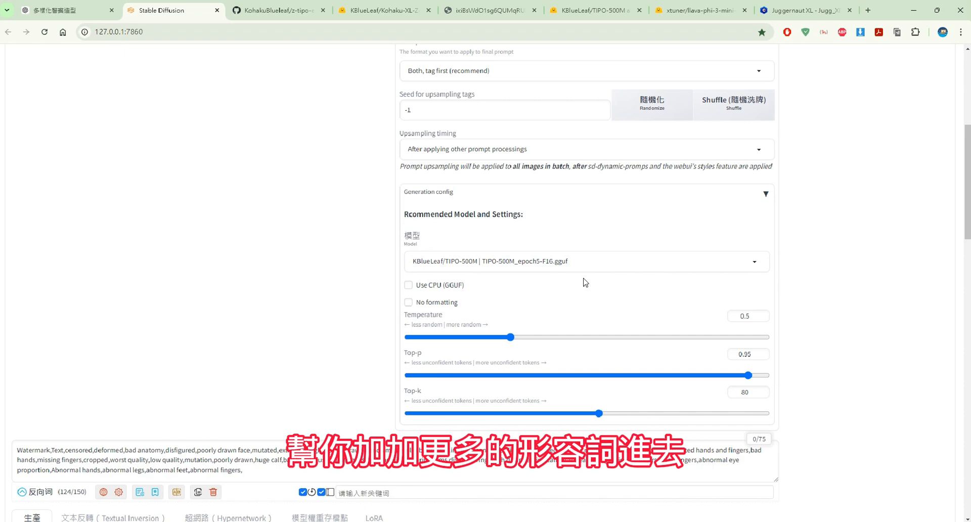
scroll(585, 282, "down", 1)
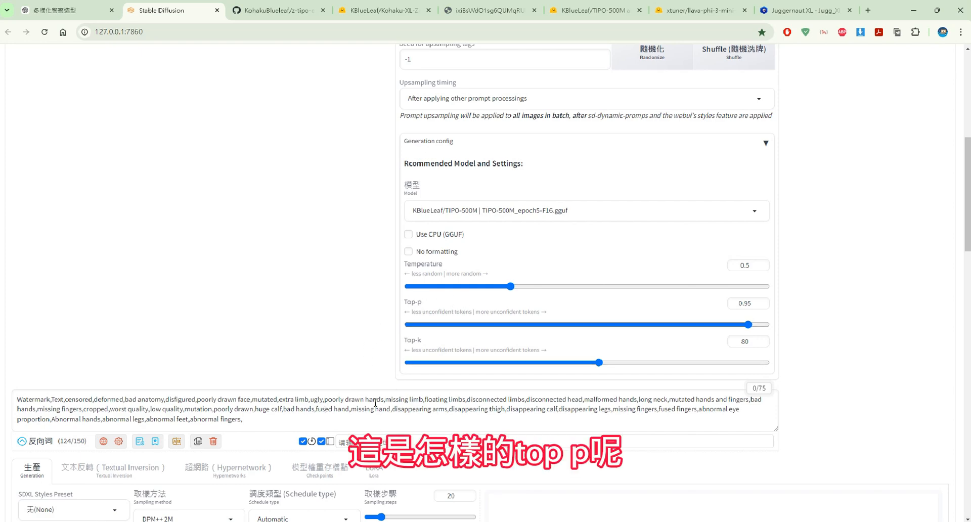
Step: Look at the Top-p headings in the Excel example table, and set TIPO's Top-p to 0.9 in the WebUI
key("alt+Tab")
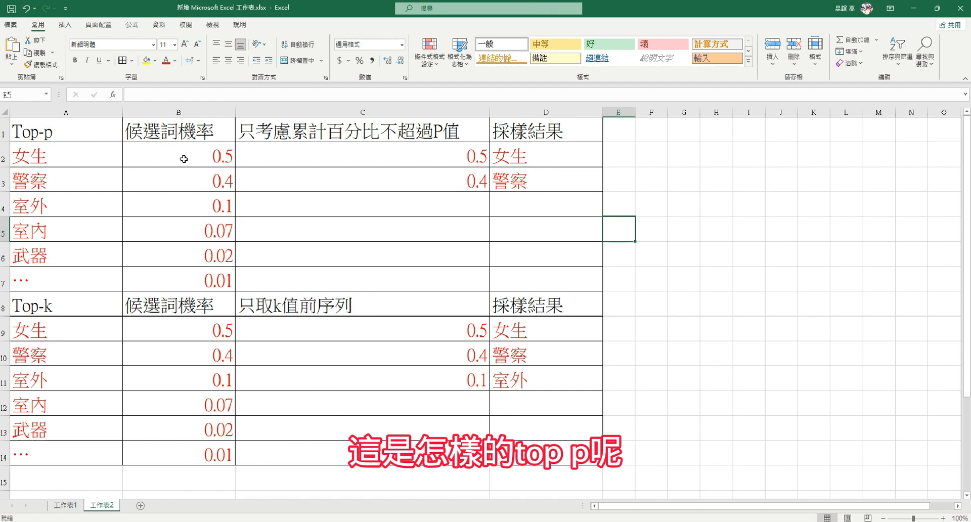
left_click(94, 126)
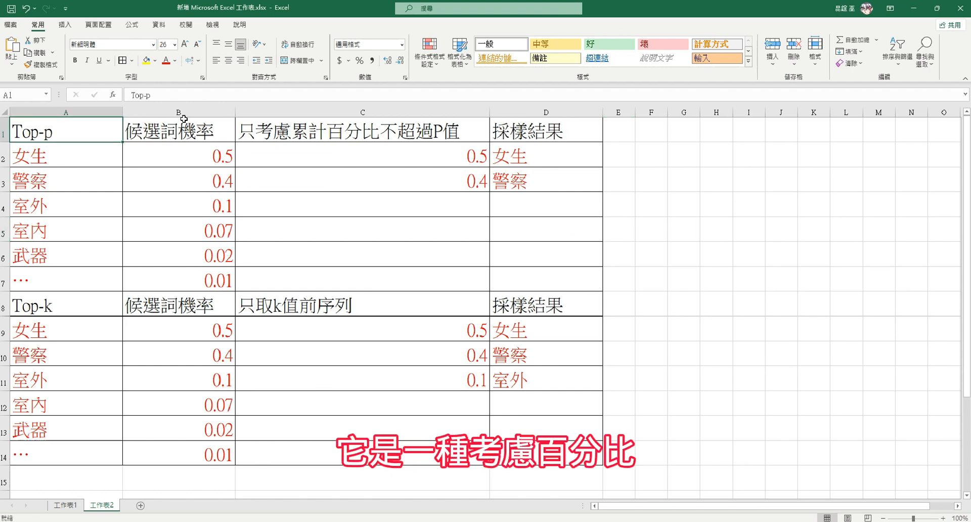
left_click(279, 126)
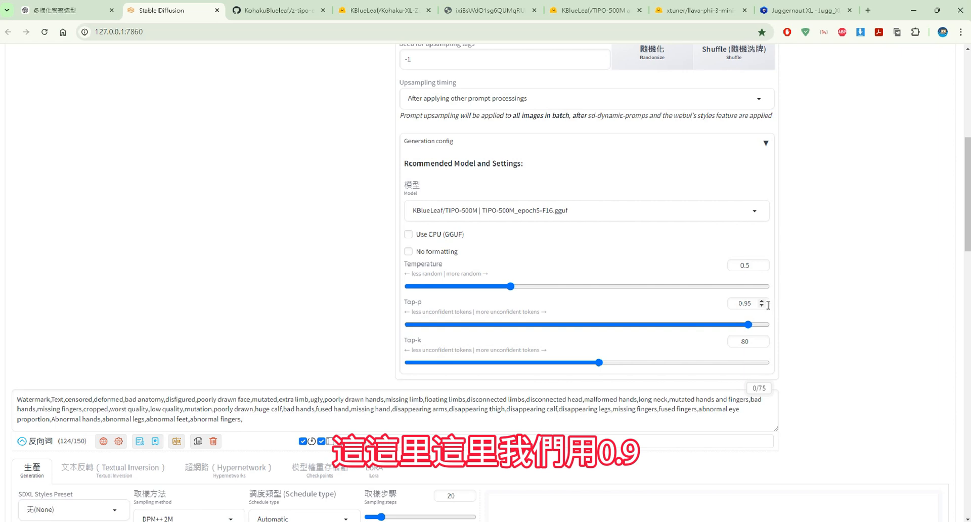
left_click(761, 305)
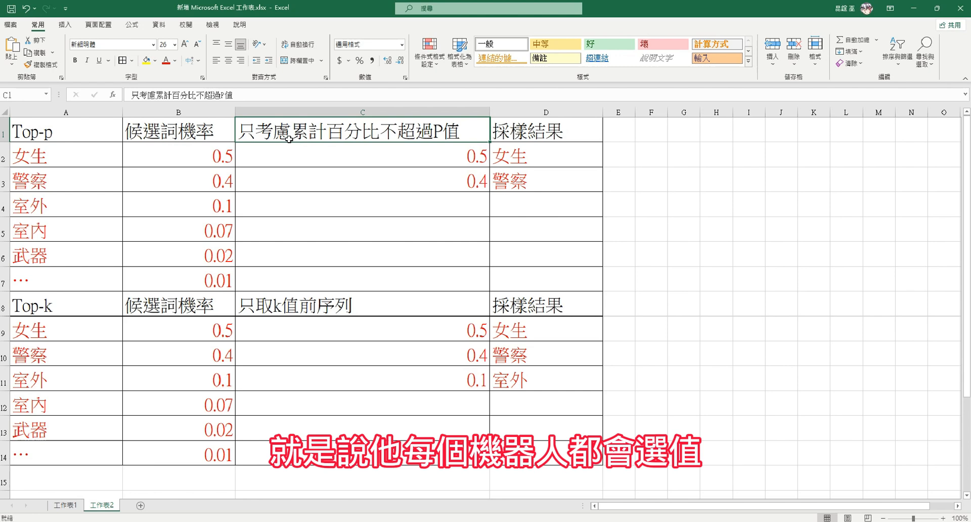
Step: Examine the Top-p example in Excel, comparing the candidate words, their probabilities, the excluded rows and the sampling results
left_click_drag(115, 149, 103, 265)
left_click_drag(194, 155, 191, 174)
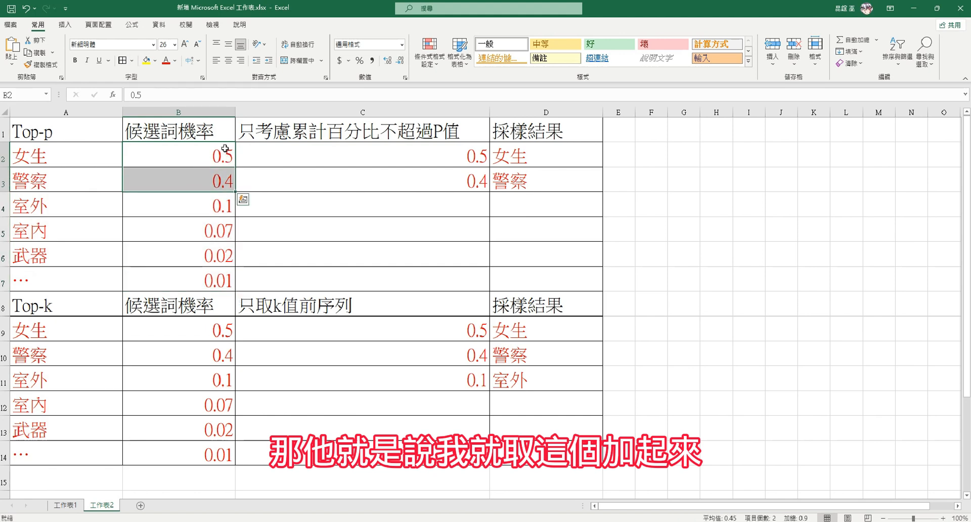
left_click_drag(225, 148, 209, 178)
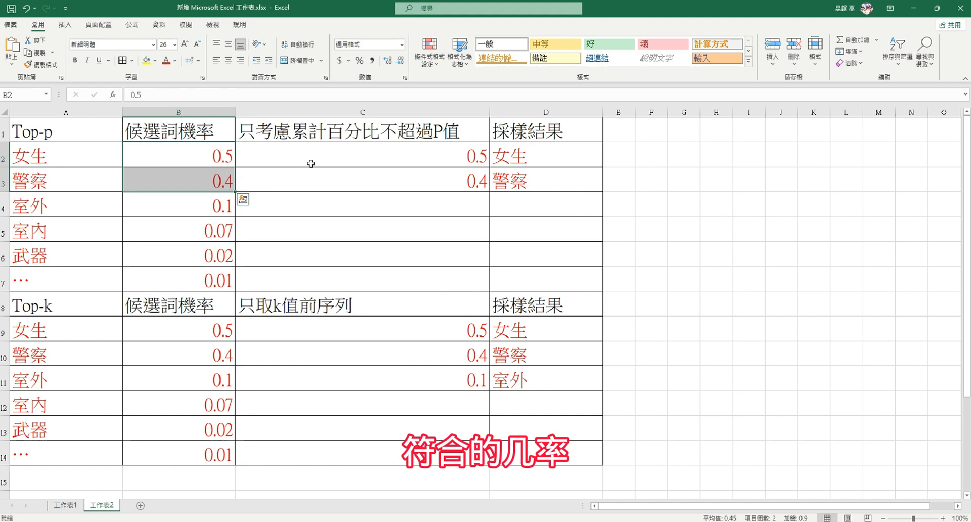
left_click(566, 154)
left_click_drag(558, 161, 539, 176)
left_click_drag(170, 197, 80, 276)
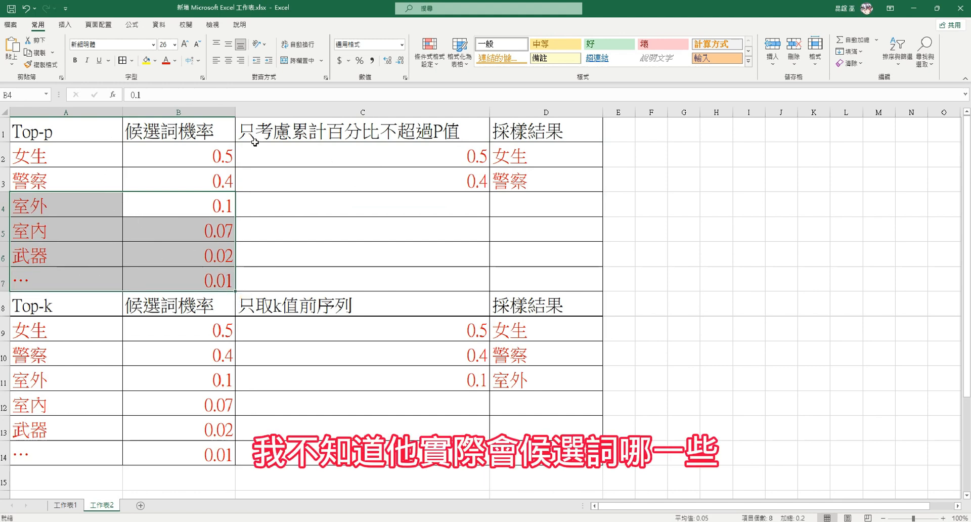
left_click(545, 157)
left_click_drag(546, 157, 48, 178)
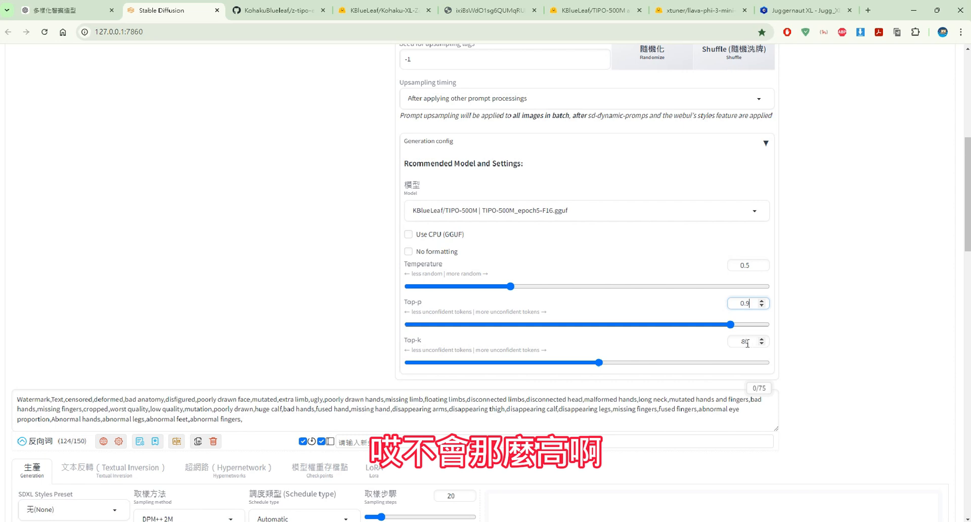
Step: Examine the Top-k example in Excel, comparing the first three candidate words with the sampling results
left_click(279, 521)
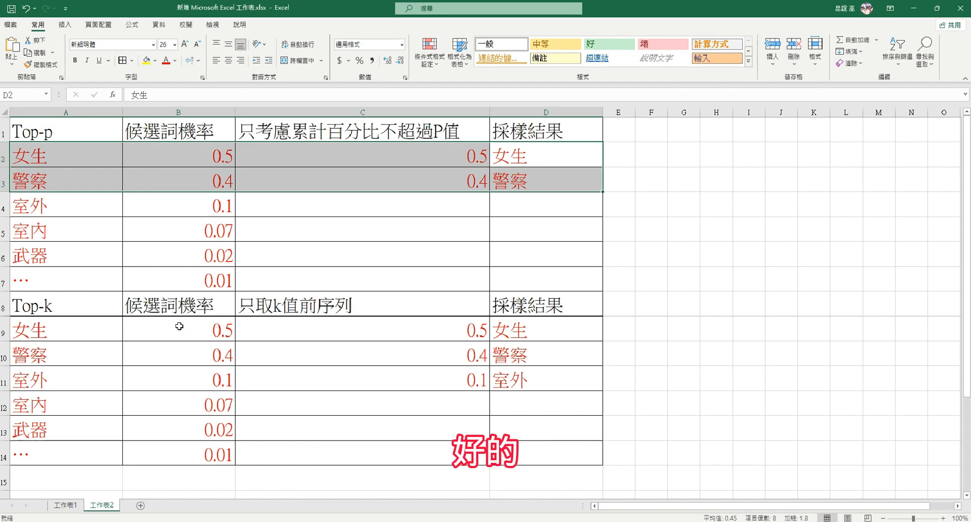
left_click(114, 325)
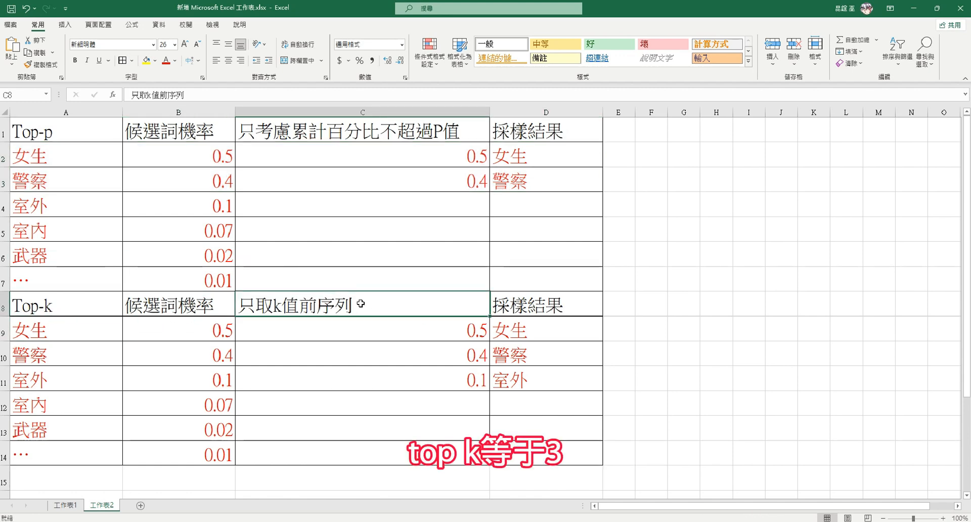
left_click_drag(89, 335, 81, 376)
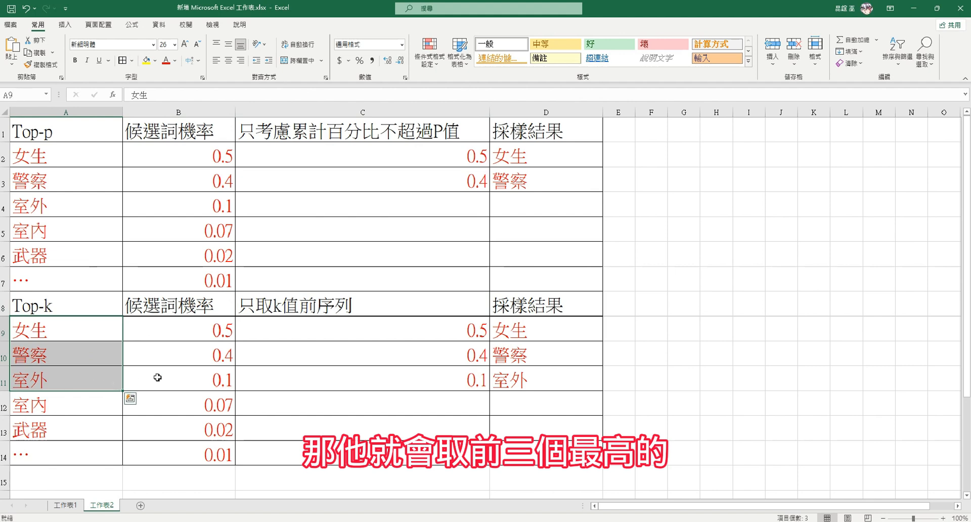
left_click_drag(537, 329, 538, 375)
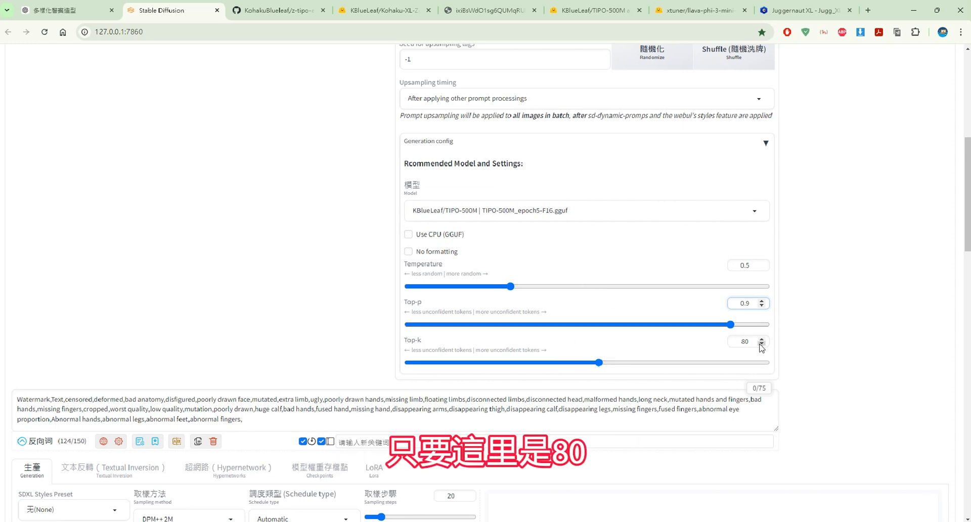
Step: Check the Top-k value in the Stable Diffusion WebUI and place the cursor in the empty Prompt field
left_click_drag(758, 342, 740, 342)
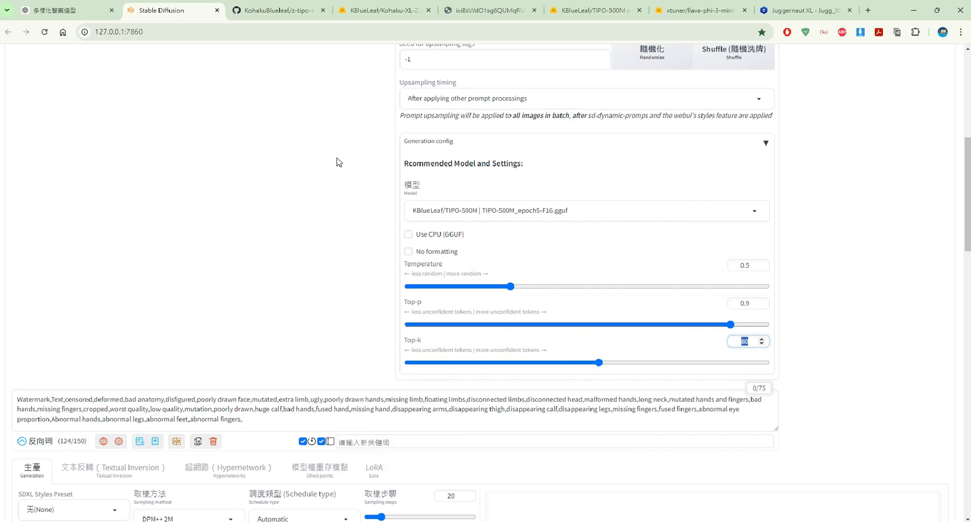
scroll(376, 184, "up", 4)
scroll(375, 184, "up", 3)
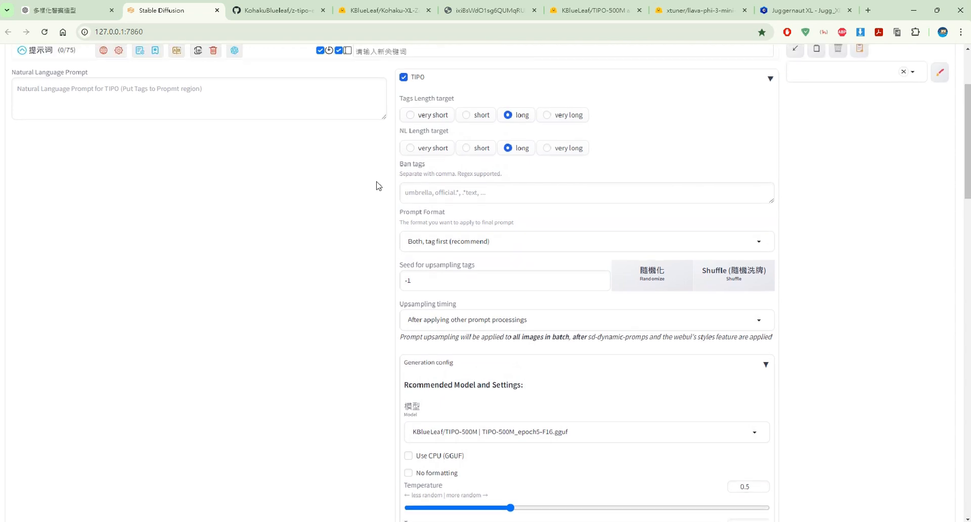
left_click(313, 157)
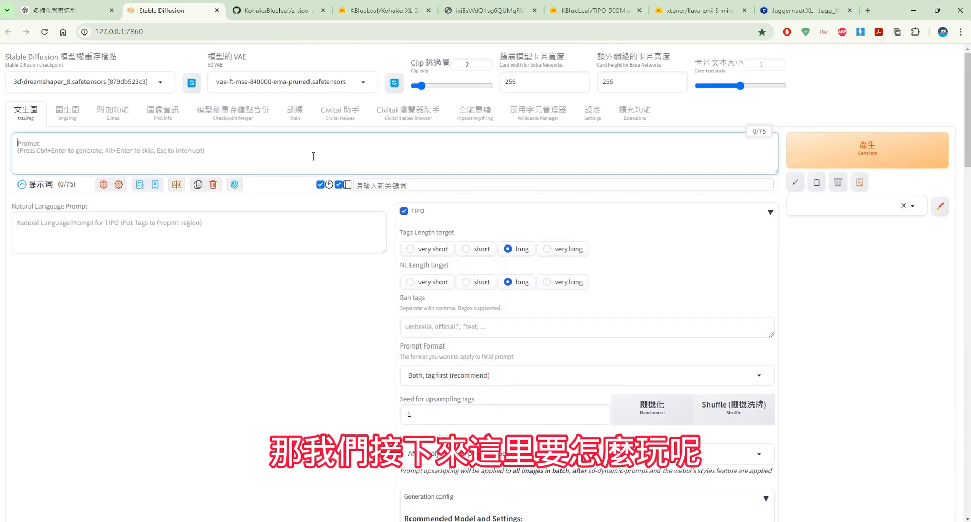
Step: Look over the translated police outfit descriptions in ChatGPT and the tag library below the Stable Diffusion WebUI prompt
left_click(298, 223)
left_click(382, 168)
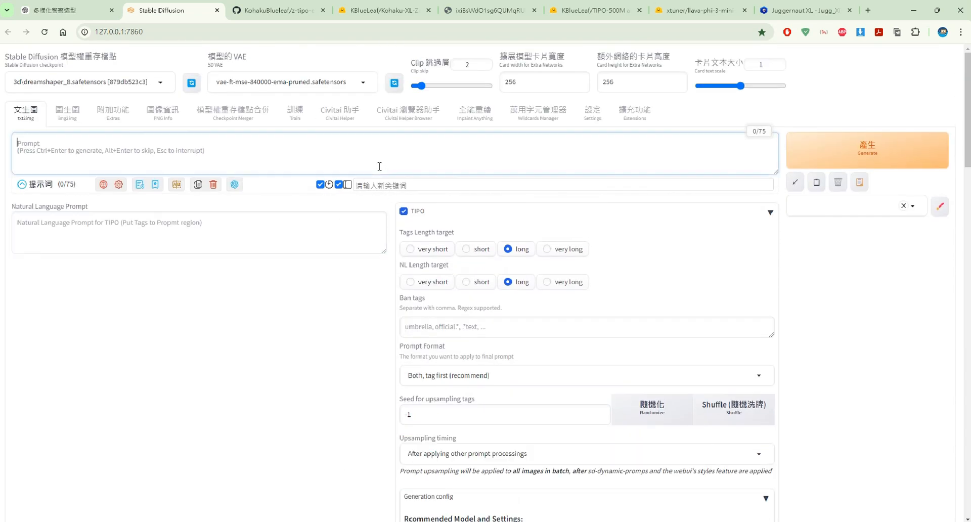
left_click(93, 9)
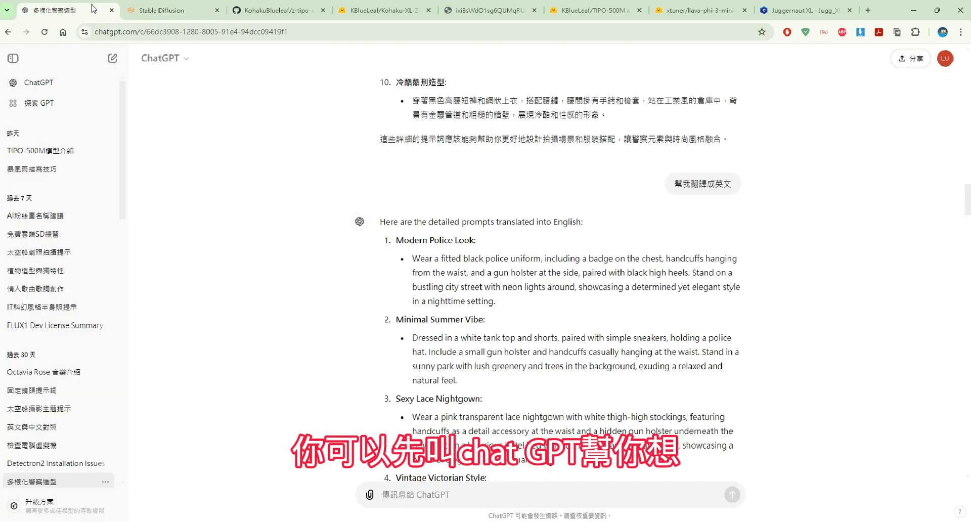
left_click(163, 7)
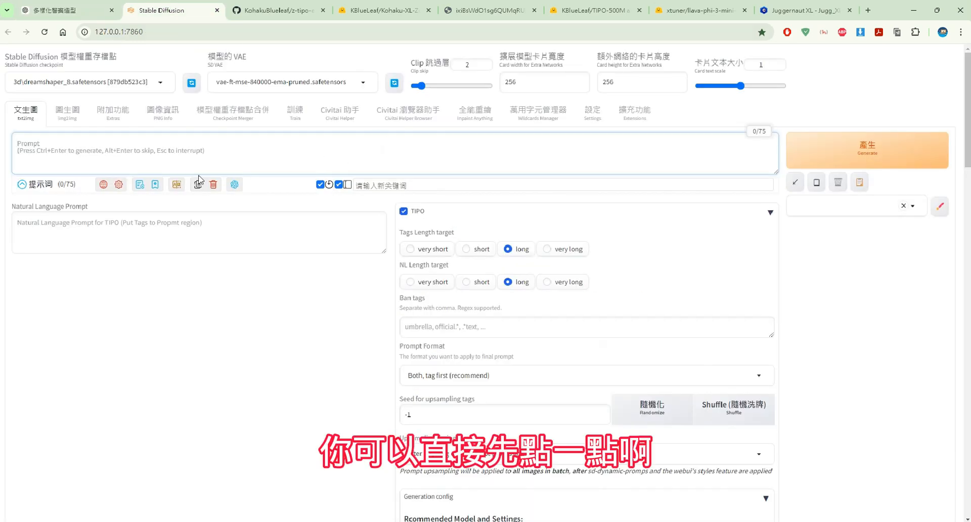
left_click(31, 183)
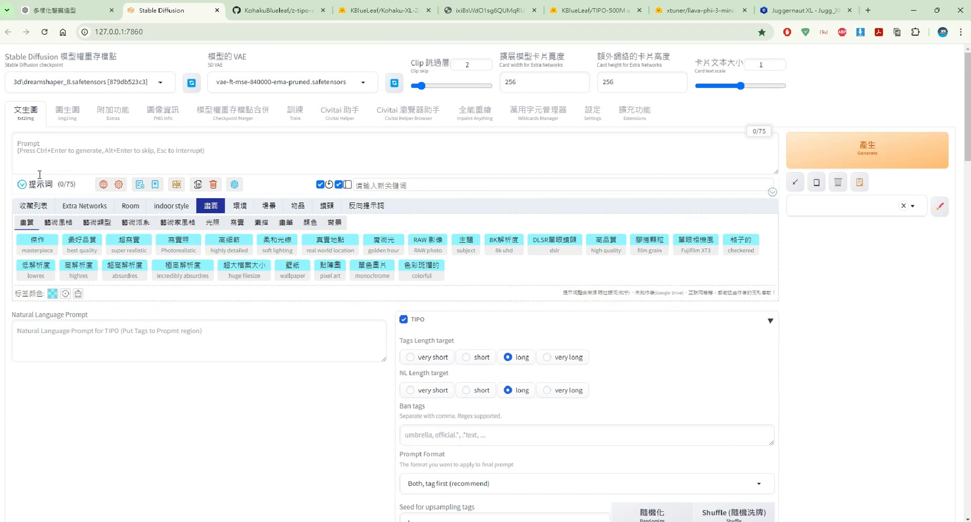
left_click(22, 183)
Step: Enter "woman," as the first tag of the empty prompt using the on-screen keyboard
left_click(151, 145)
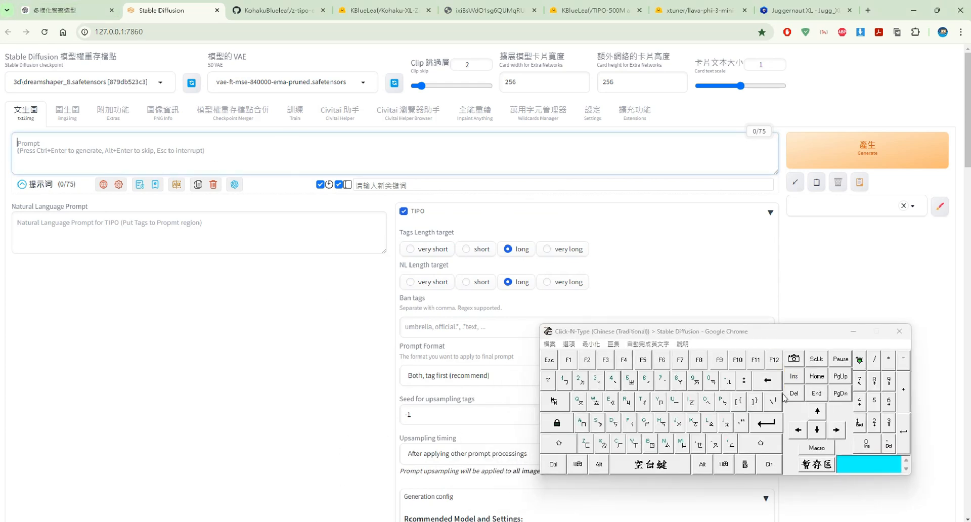
left_click(596, 401)
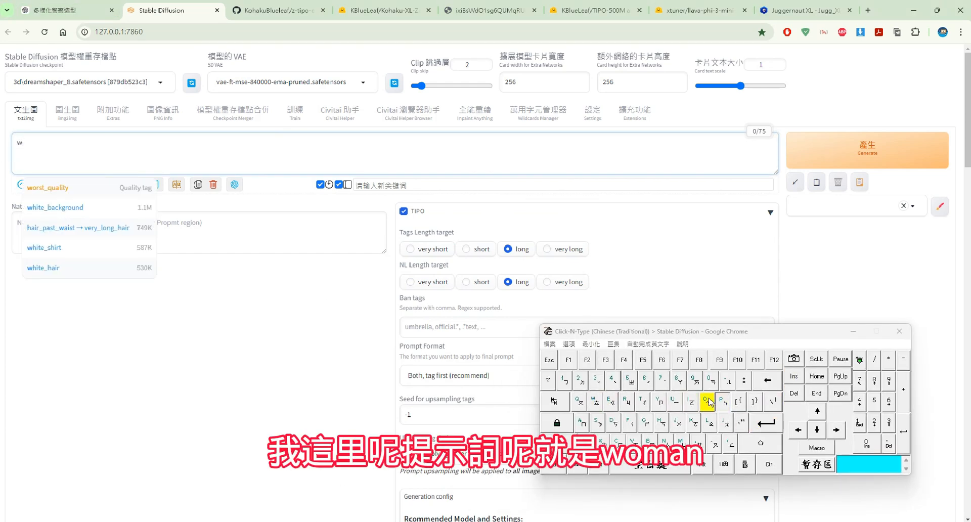
left_click(707, 401)
left_click(681, 443)
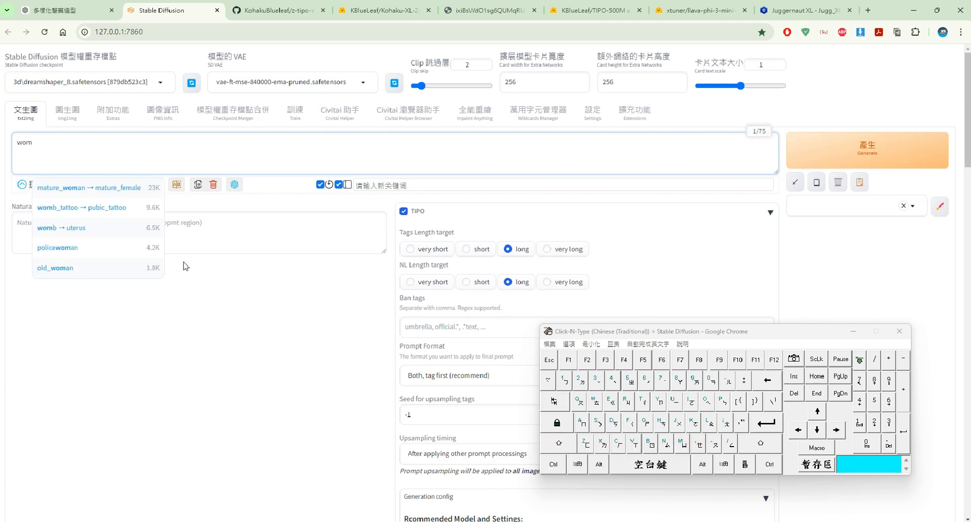
left_click(598, 424)
left_click(766, 380)
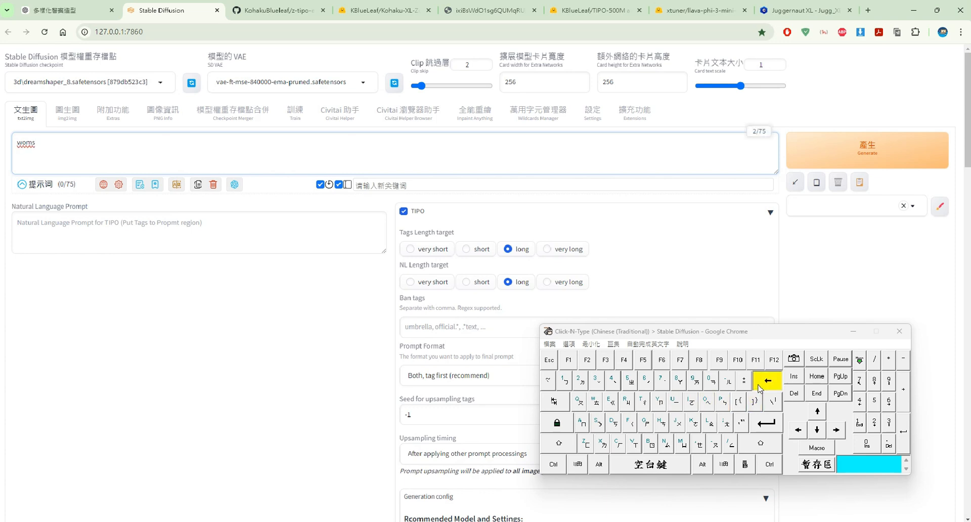
left_click(582, 423)
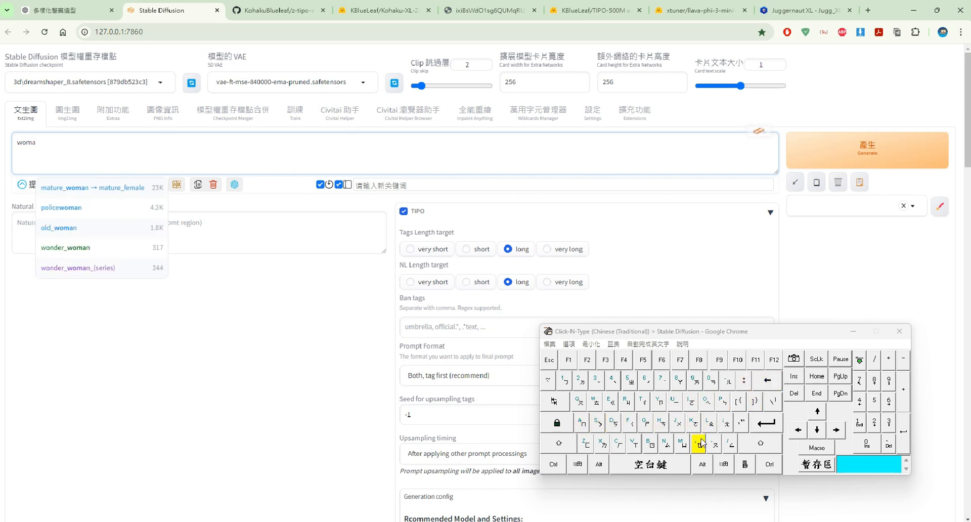
left_click(667, 444)
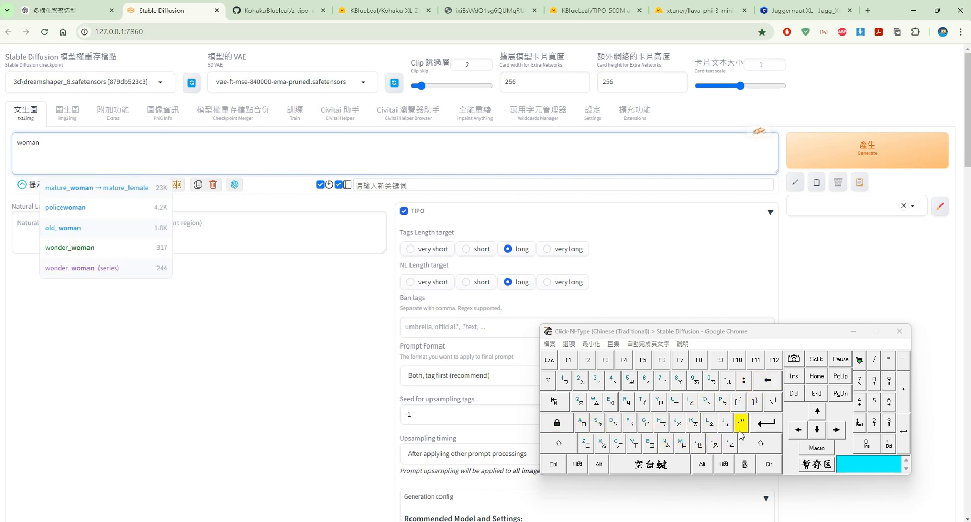
left_click(700, 445)
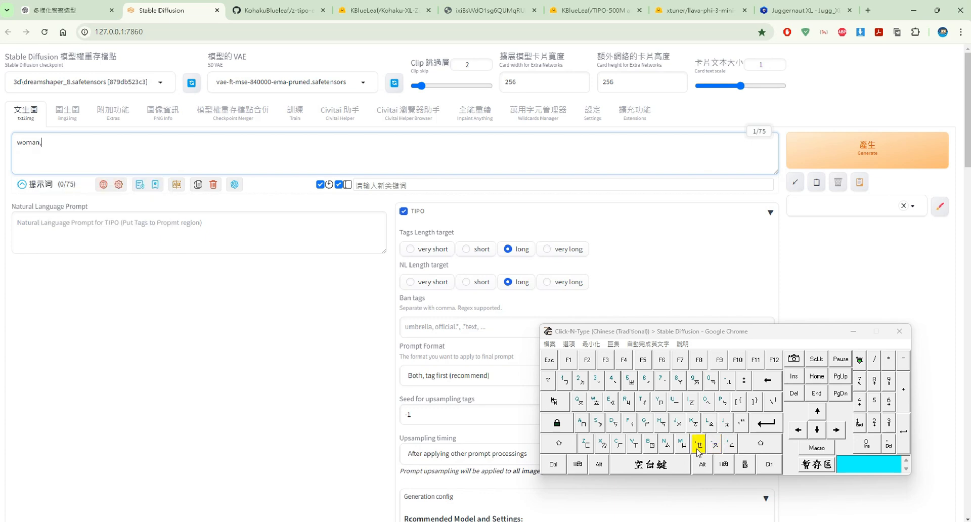
Step: Add the suggested tag "police" to the prompt after "woman,"
left_click(667, 468)
left_click(723, 401)
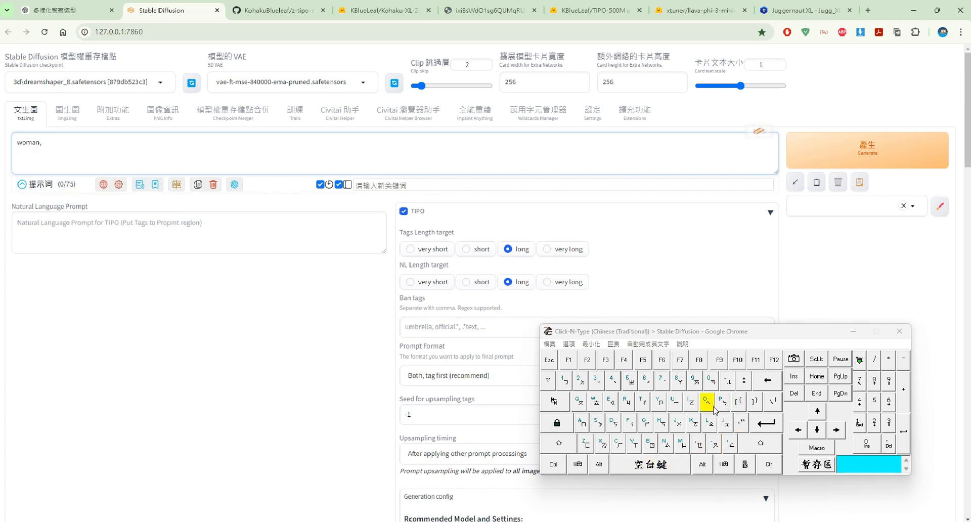
left_click(706, 401)
left_click(711, 418)
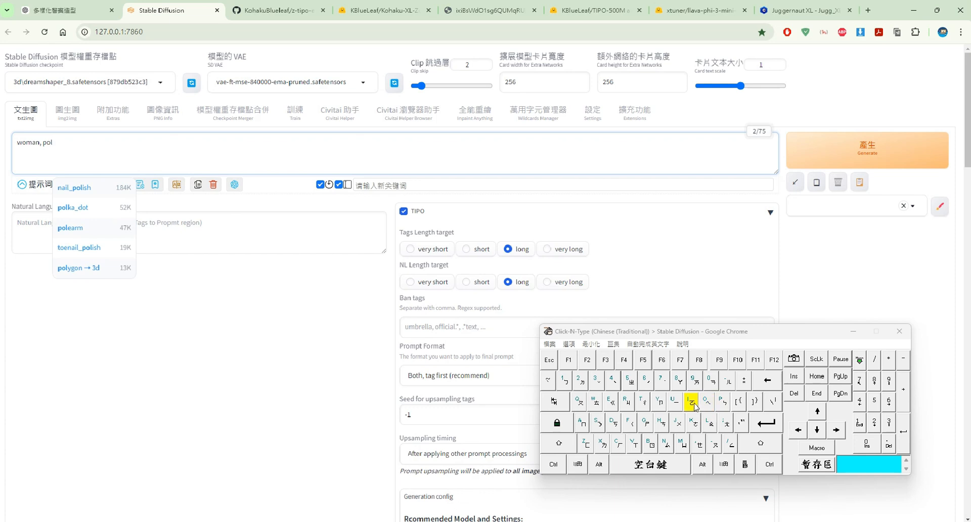
left_click(693, 405)
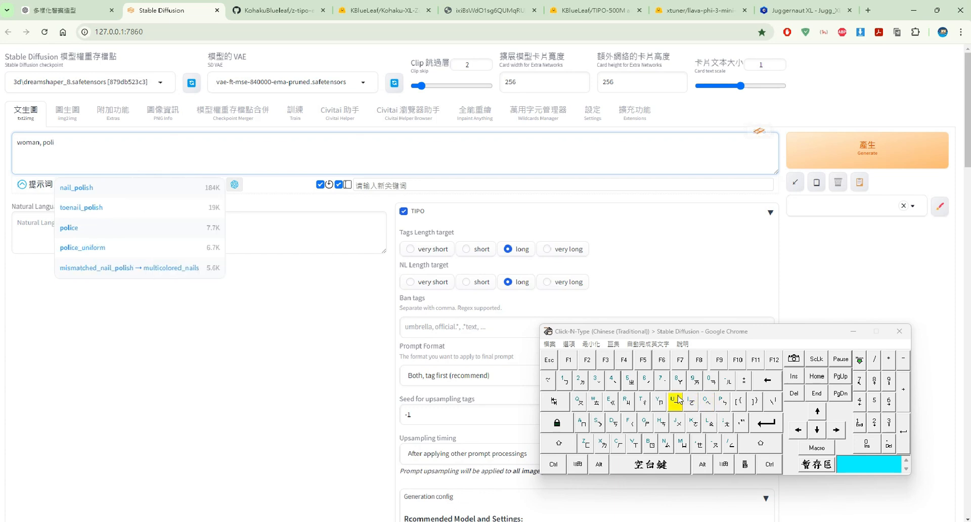
left_click(177, 228)
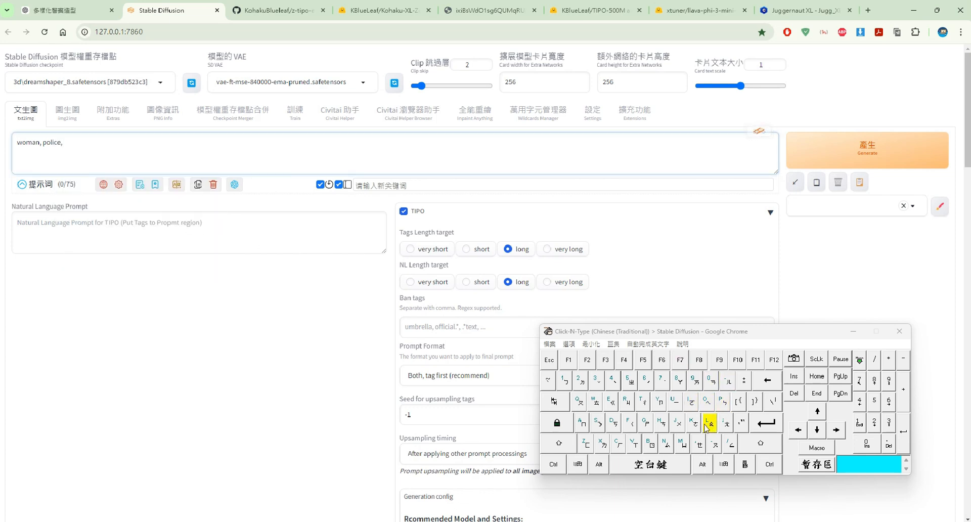
Step: Append the quality tags "masterpiece" and "absurdres" to the prompt and check the tags in the tag library
left_click(681, 444)
left_click(582, 422)
left_click(598, 424)
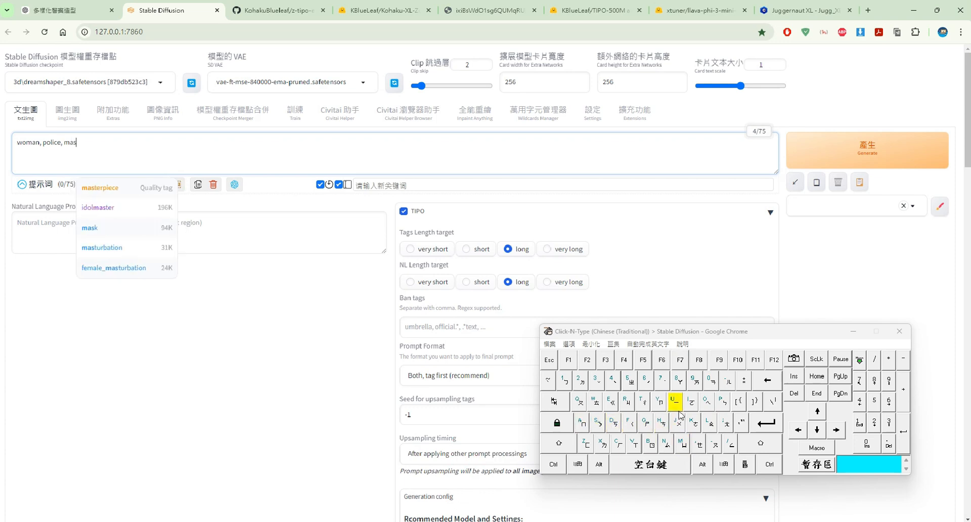
left_click(134, 187)
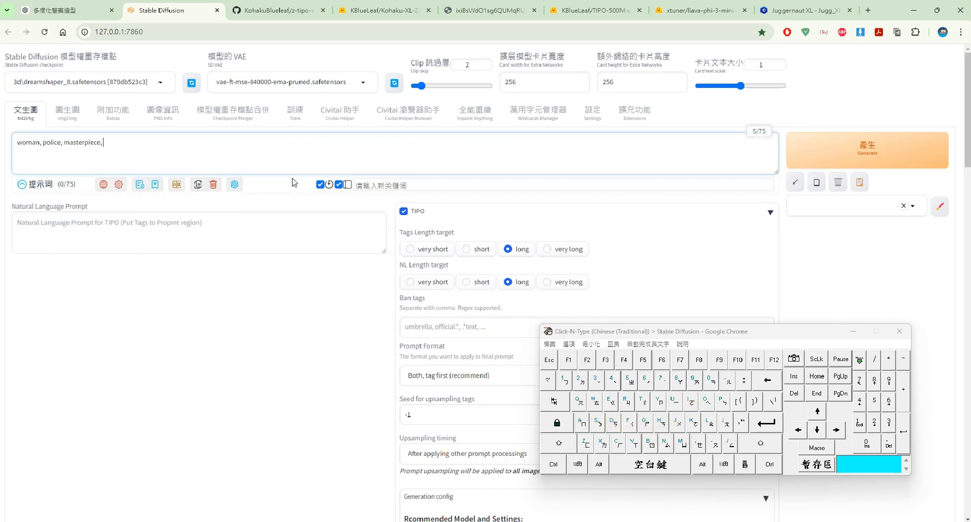
left_click(582, 422)
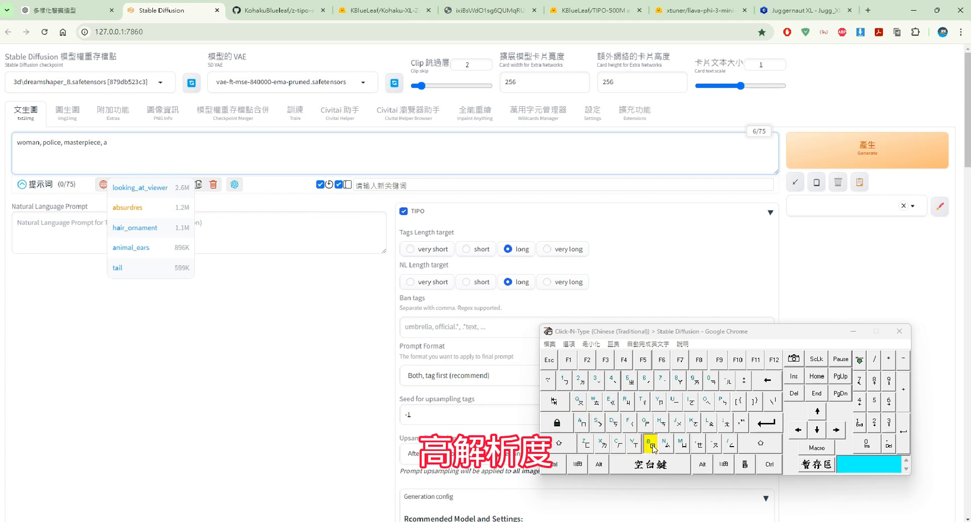
left_click(649, 443)
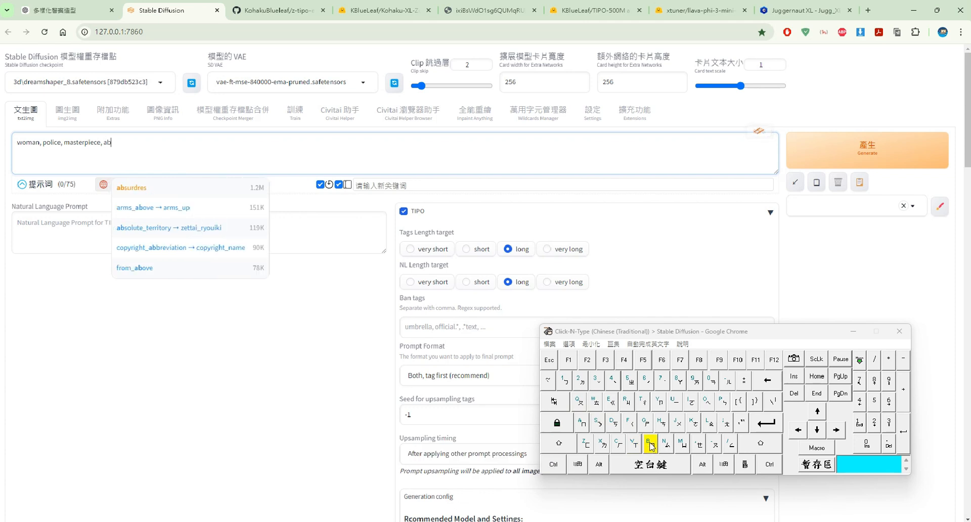
left_click(180, 196)
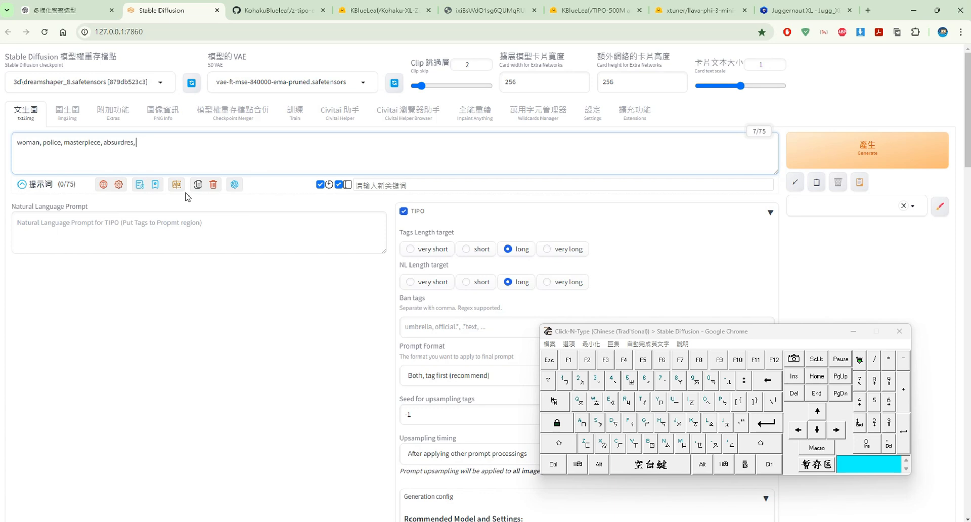
left_click(35, 181)
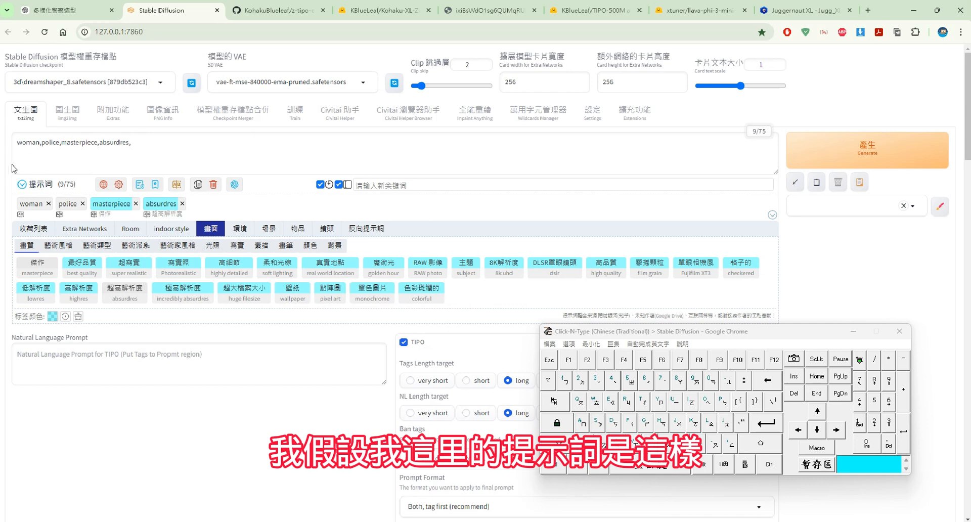
left_click(23, 184)
Step: Switch to ChatGPT and copy the first sentence of the "White Hair American Woman" description
left_click(160, 229)
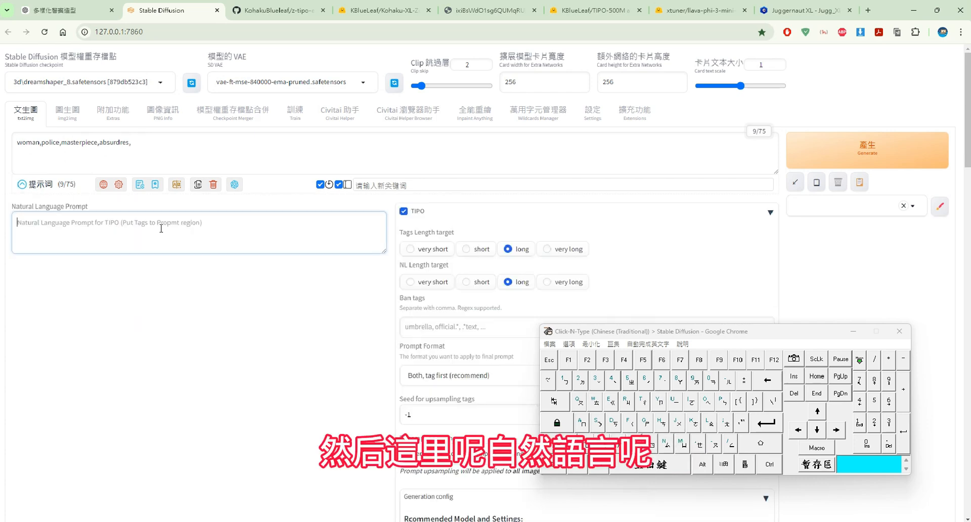
left_click(56, 10)
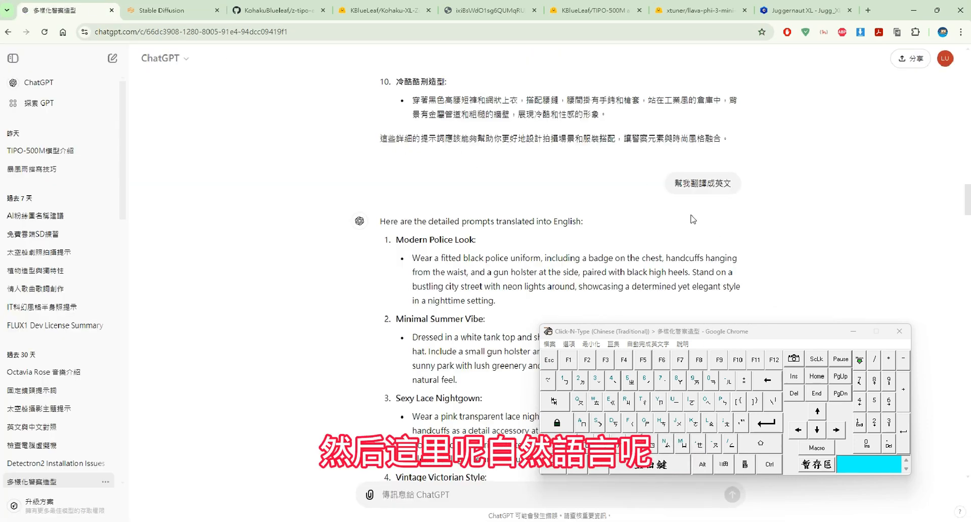
scroll(692, 219, "down", 15)
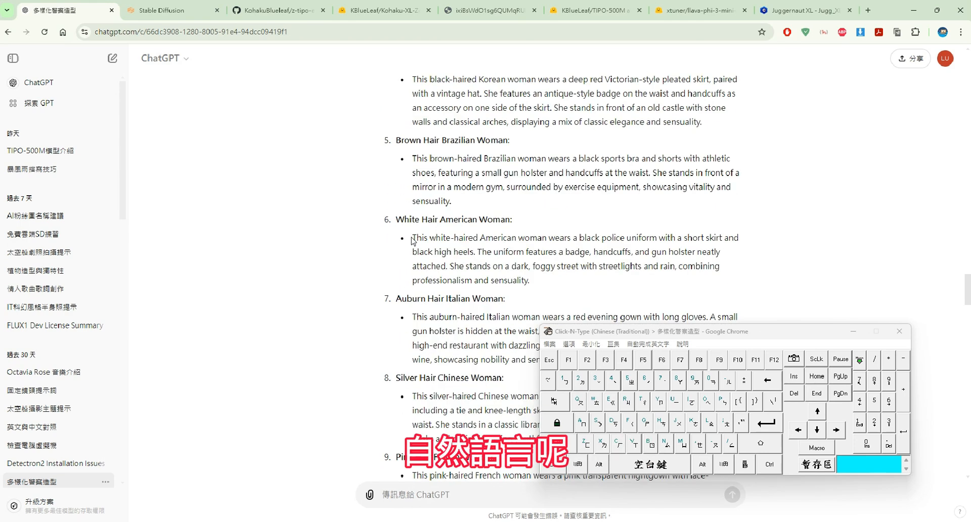
left_click_drag(413, 240, 468, 250)
right_click(467, 249)
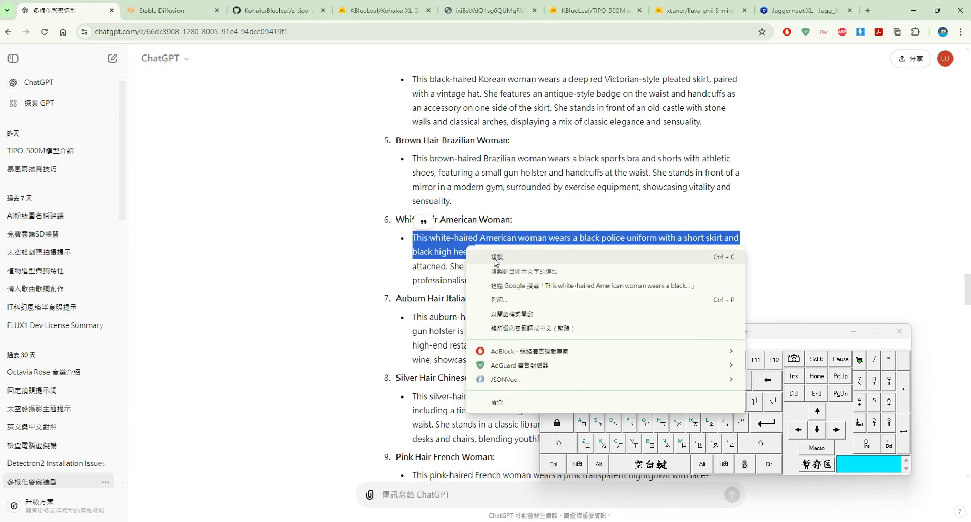
left_click(496, 258)
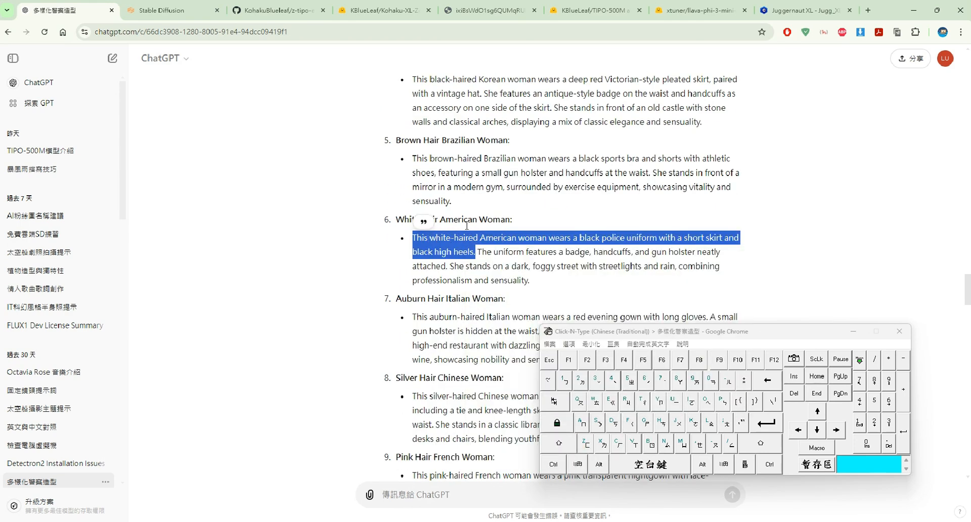
Step: Paste the copied police uniform sentence into the WebUI's Natural Language Prompt and put the on-screen keyboard away
left_click(184, 16)
right_click(242, 228)
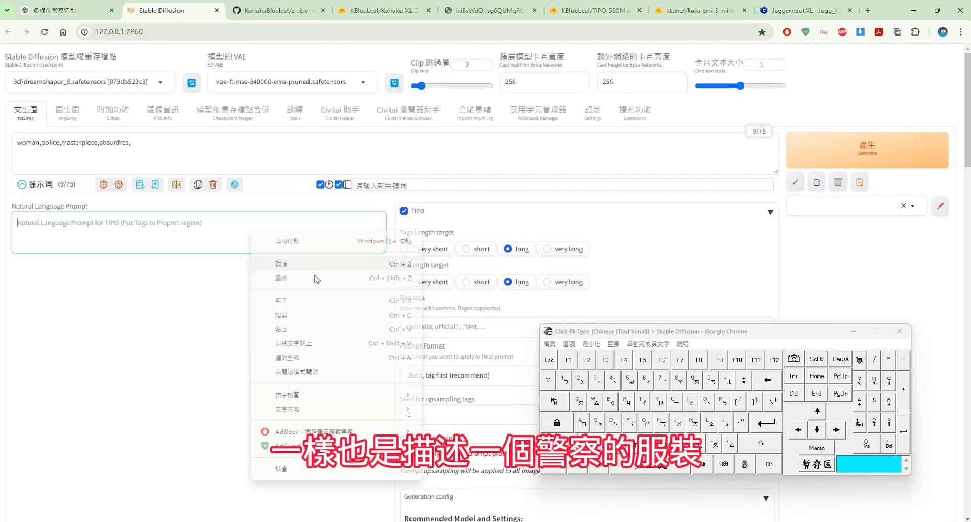
left_click(311, 333)
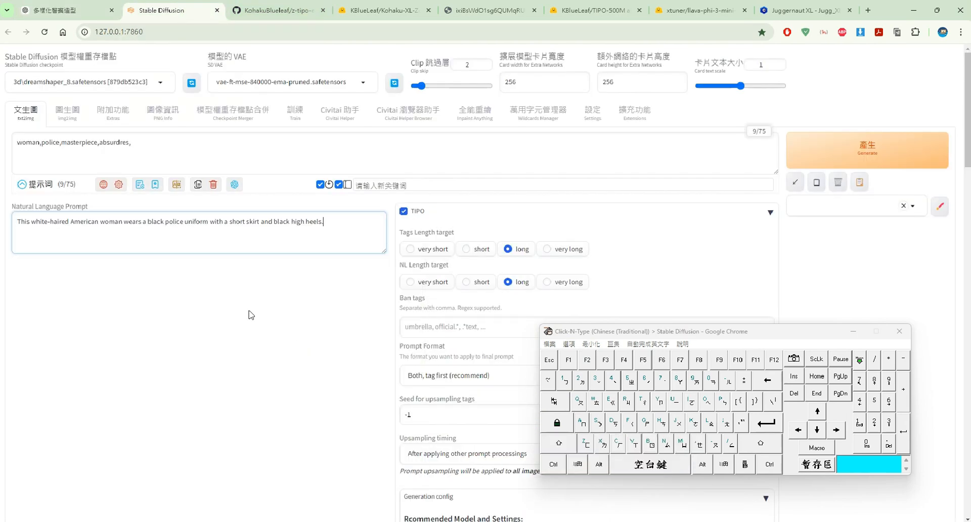
left_click(853, 331)
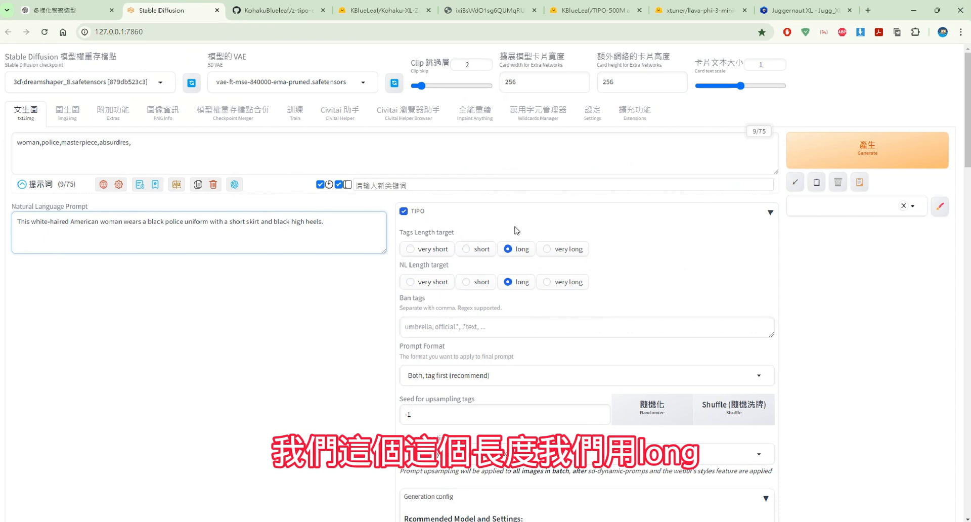
Step: Check the Tags and NL Length targets in the TIPO settings
left_click_drag(449, 265, 399, 265)
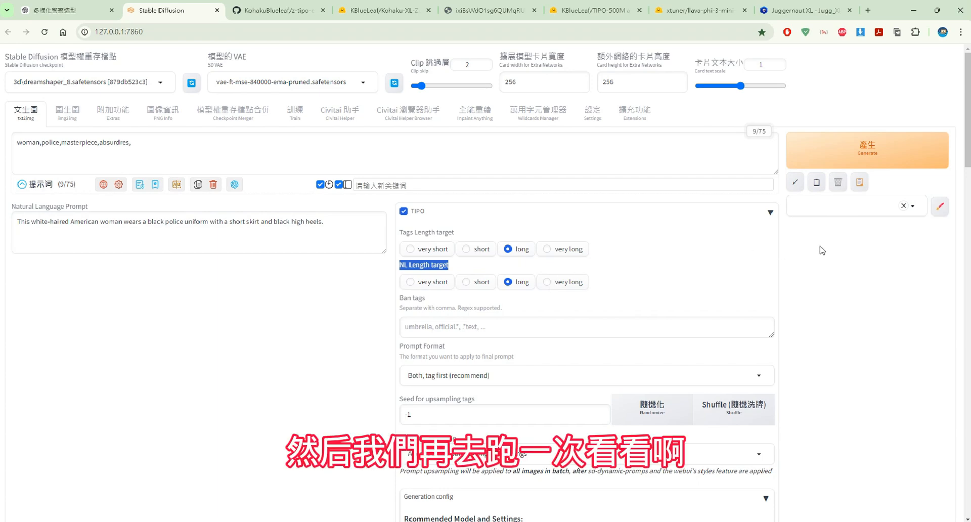
scroll(900, 184, "down", 2)
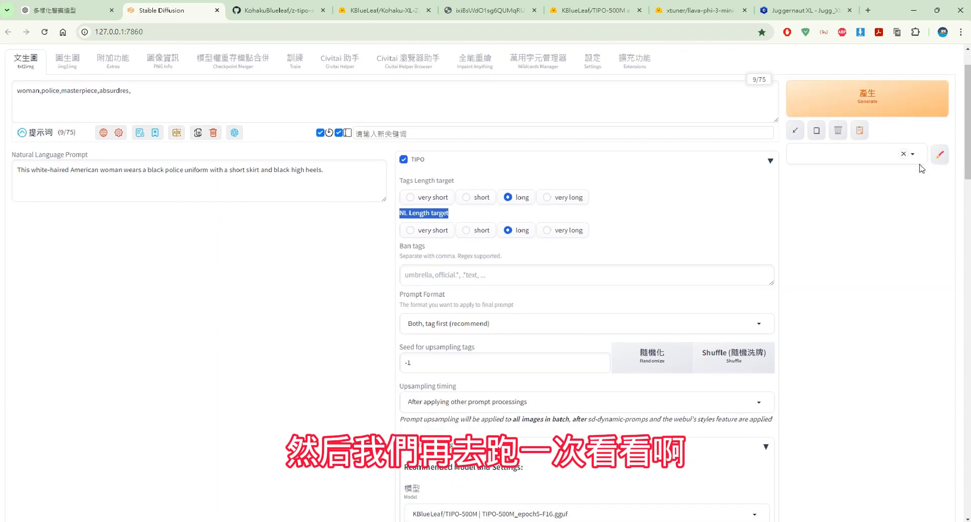
scroll(900, 186, "up", 3)
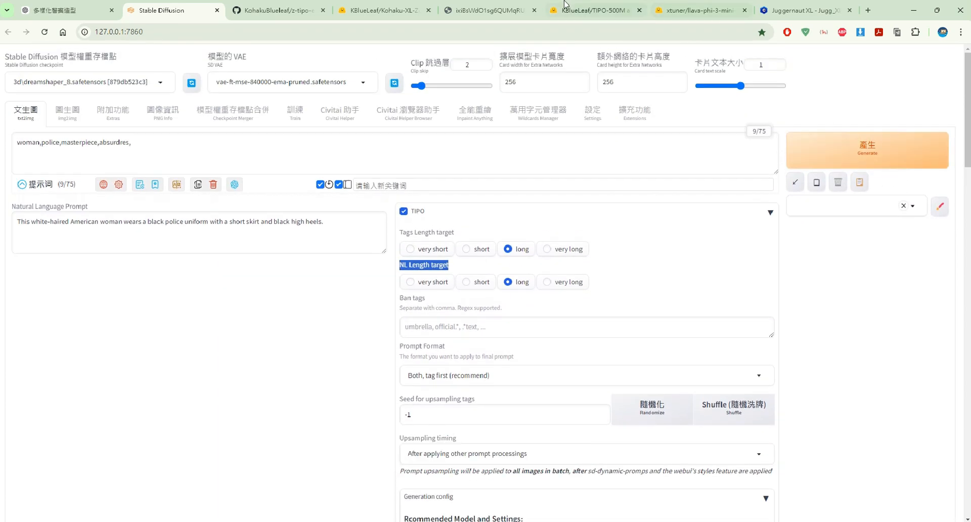
Step: Look over the model description and recommended generation settings on the Kohaku-XL-Zeta page on Hugging Face
left_click(360, 9)
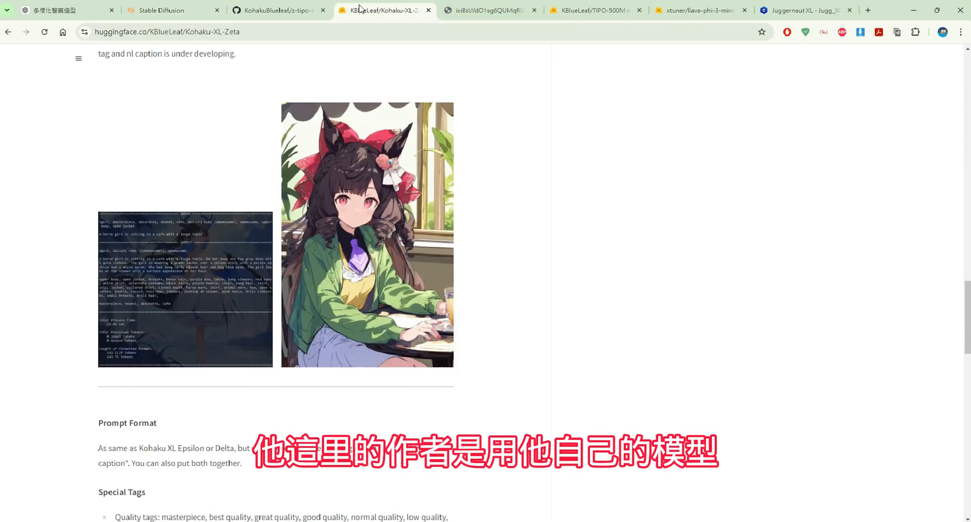
scroll(494, 66, "up", 10)
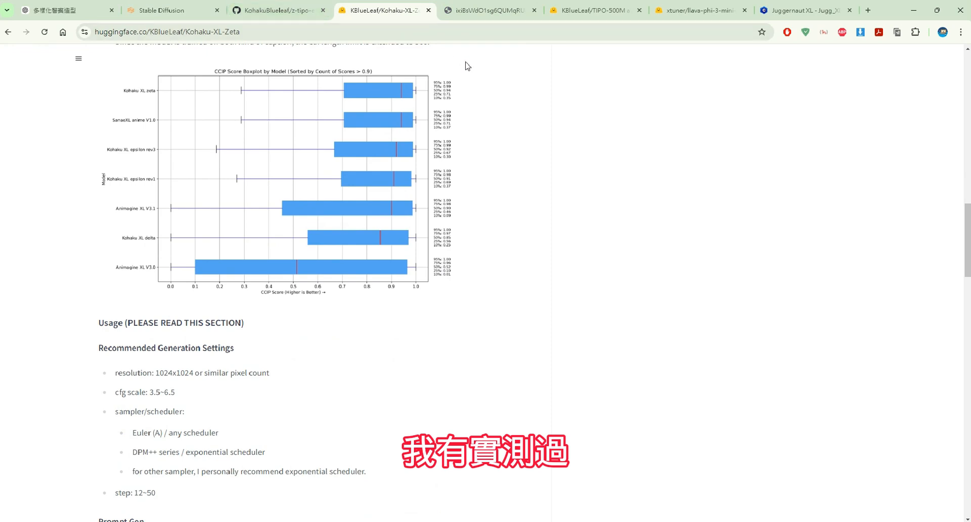
scroll(464, 66, "up", 3)
scroll(465, 66, "up", 2)
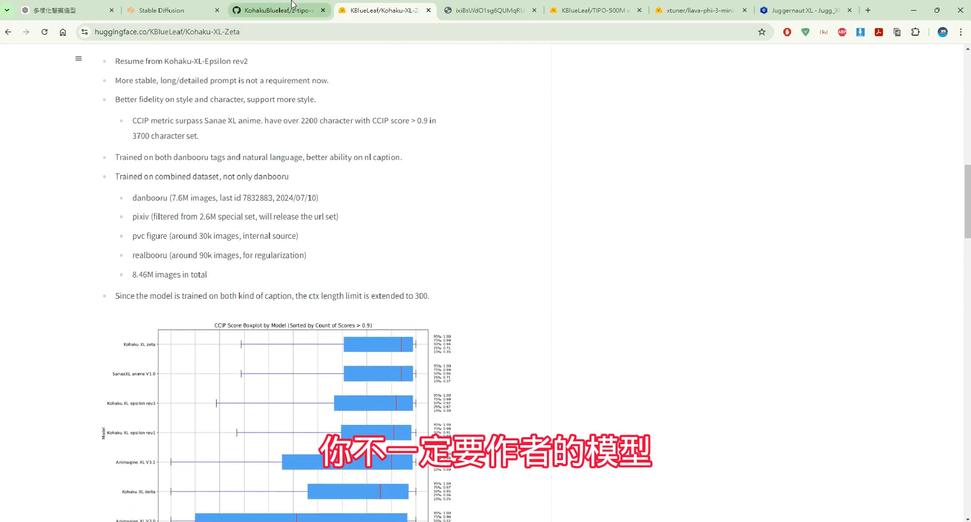
Step: Switch to the Juggernaut XL page on Civitai and look over the model's details
left_click(792, 10)
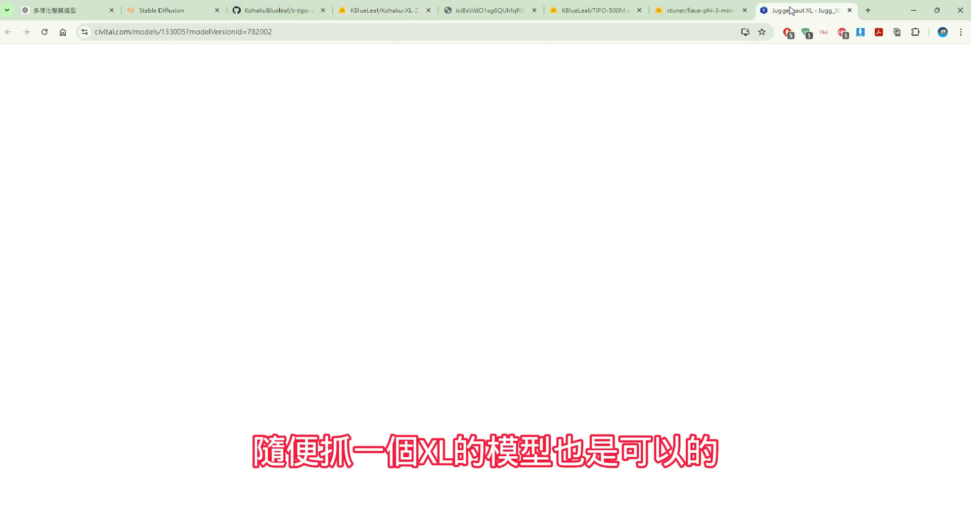
scroll(299, 145, "down", 4)
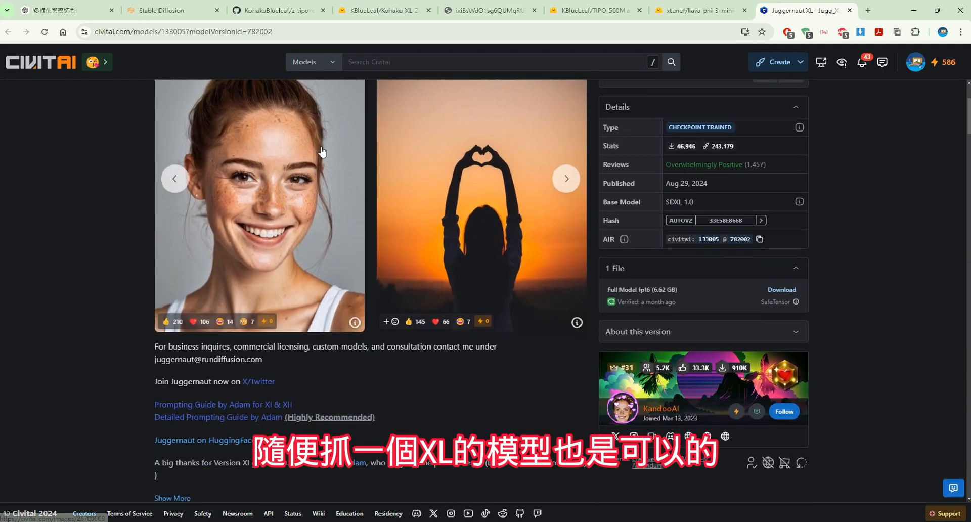
scroll(319, 145, "up", 4)
Step: Return to the Stable Diffusion WebUI and select the sdxl\juggernautXL_juggXIByRundiffusion.safetensors checkpoint with the sdxl_vae.safetensors VAE
left_click(172, 6)
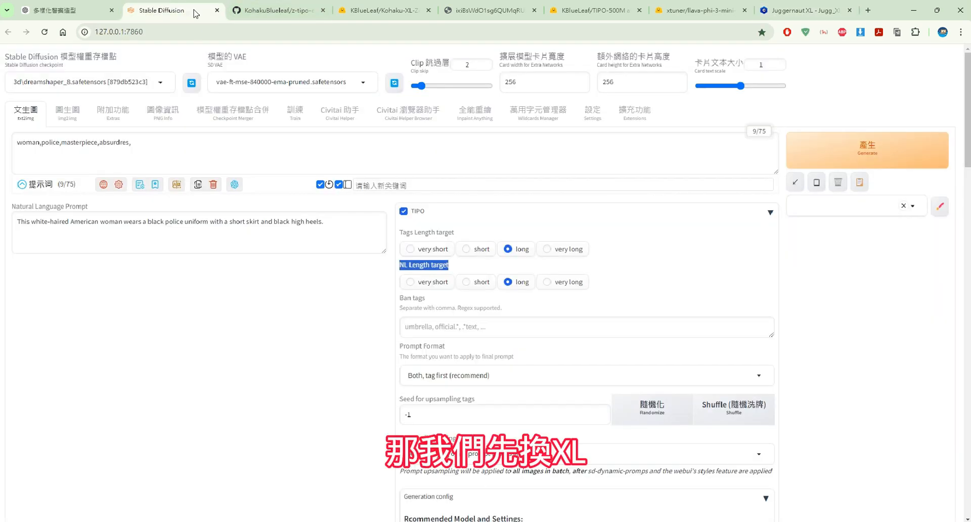
left_click(133, 81)
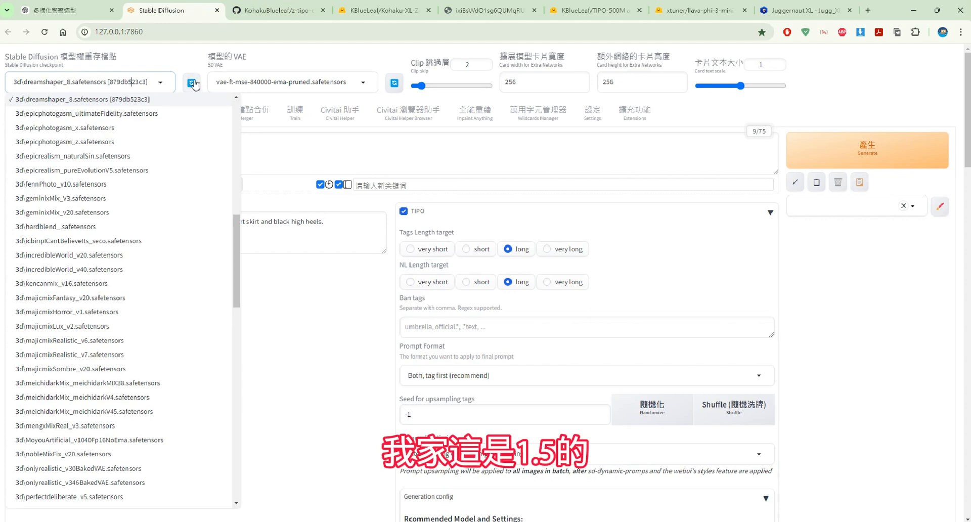
scroll(199, 211, "down", 7)
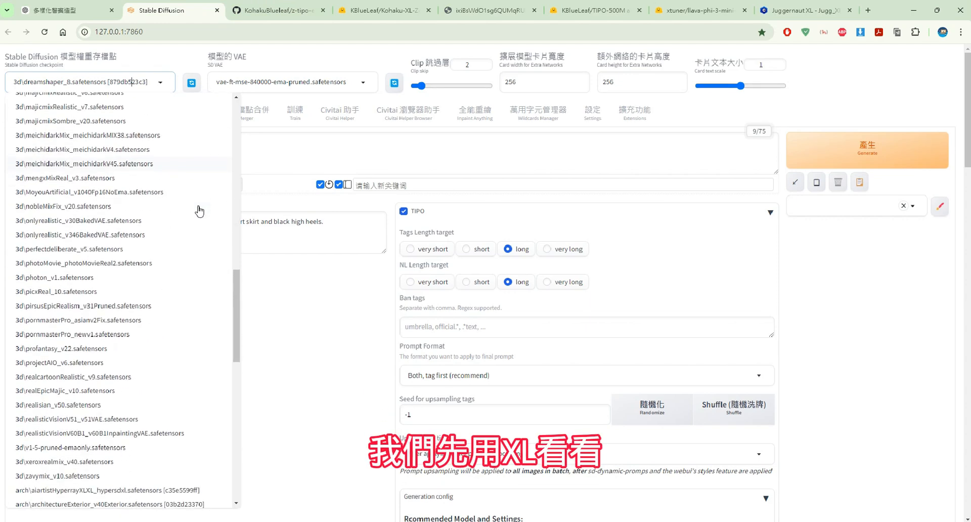
scroll(199, 211, "down", 3)
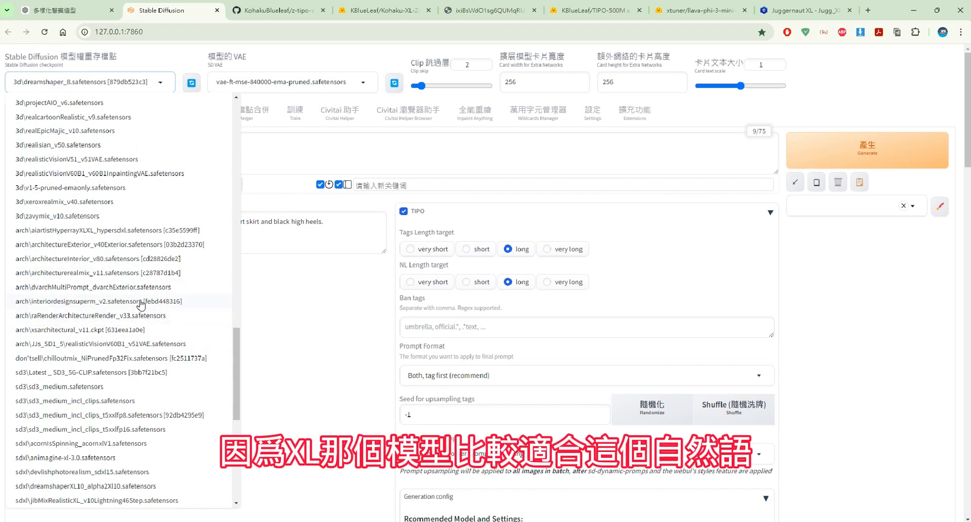
scroll(142, 305, "up", 2)
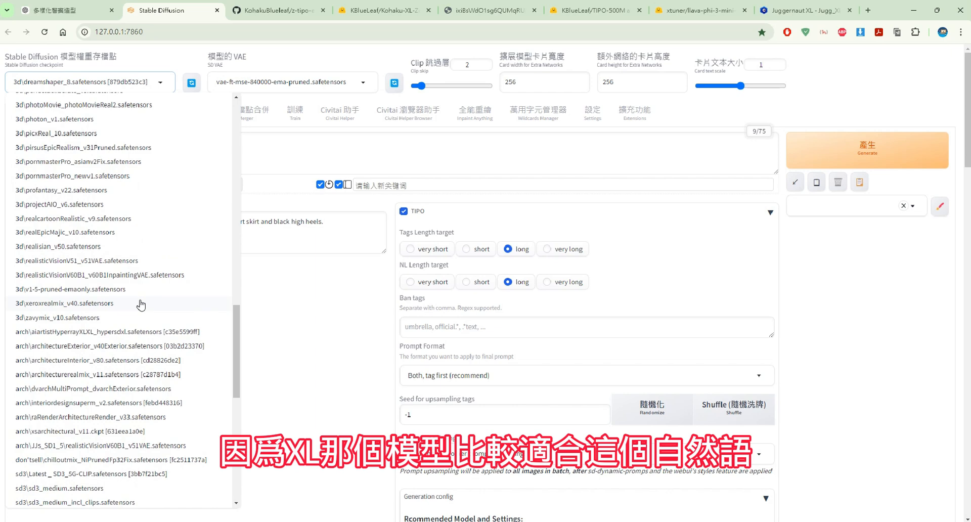
scroll(141, 305, "down", 2)
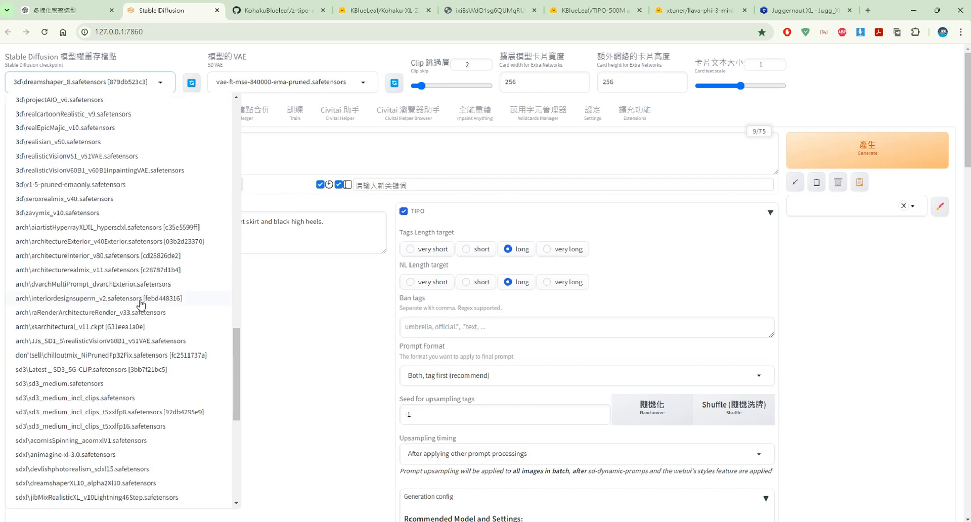
scroll(141, 305, "down", 4)
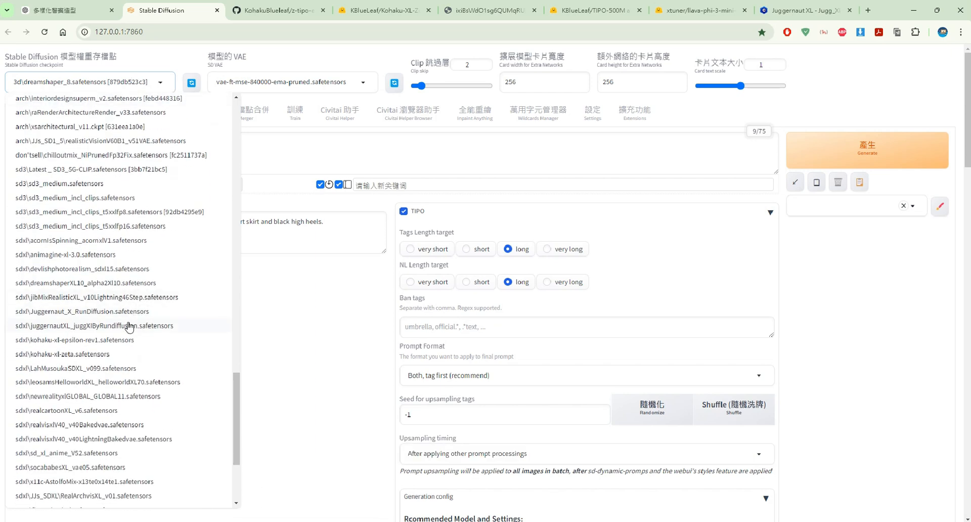
left_click(129, 326)
left_click(299, 87)
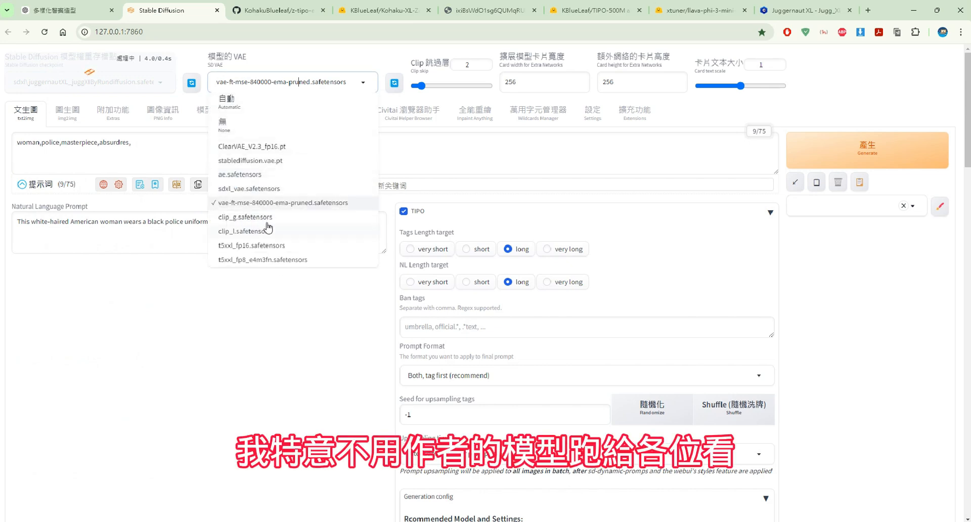
left_click(288, 189)
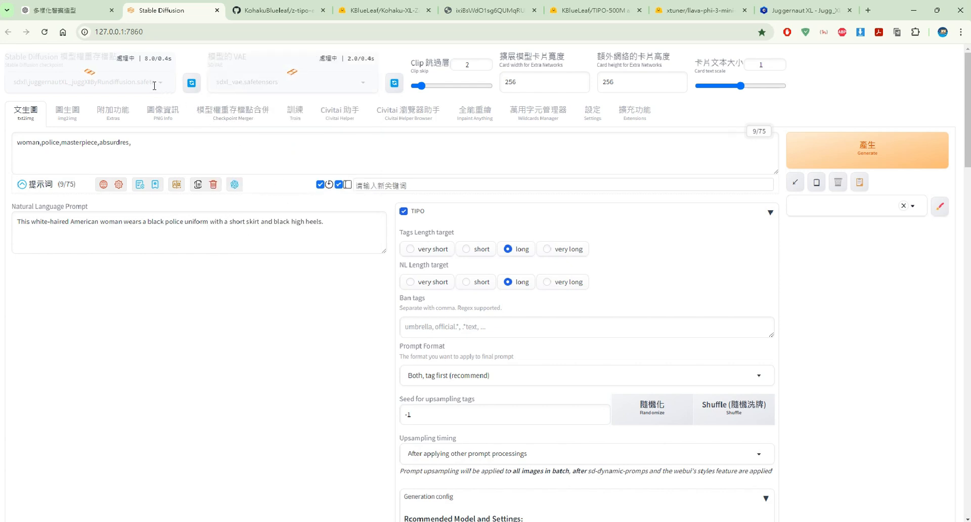
Step: Set the SDXL Styles Preset to Photographic and disable the SDXL style selector in the generation settings
scroll(319, 149, "down", 8)
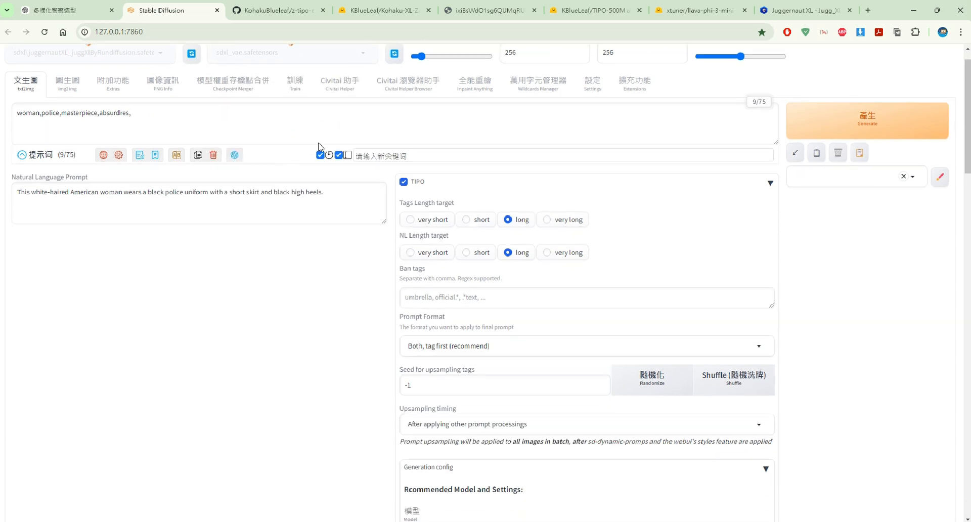
scroll(319, 149, "down", 6)
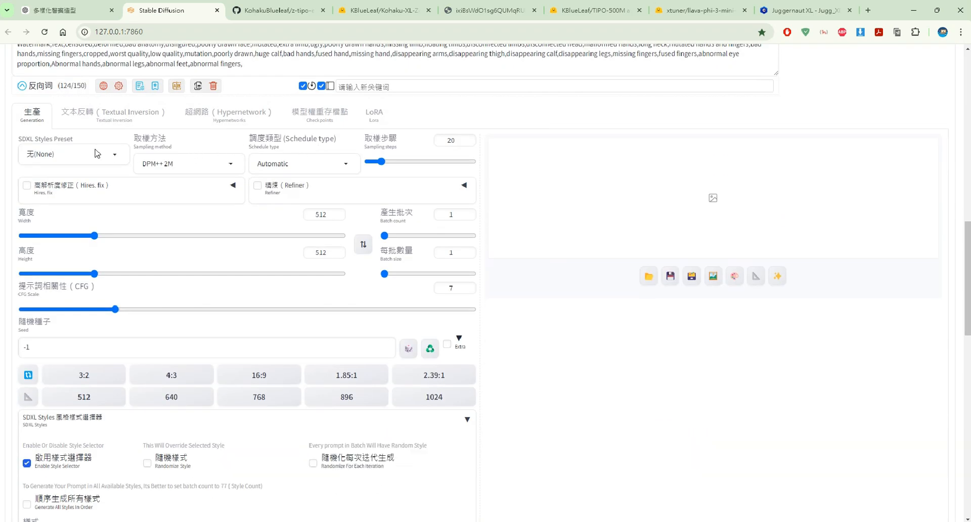
left_click(107, 152)
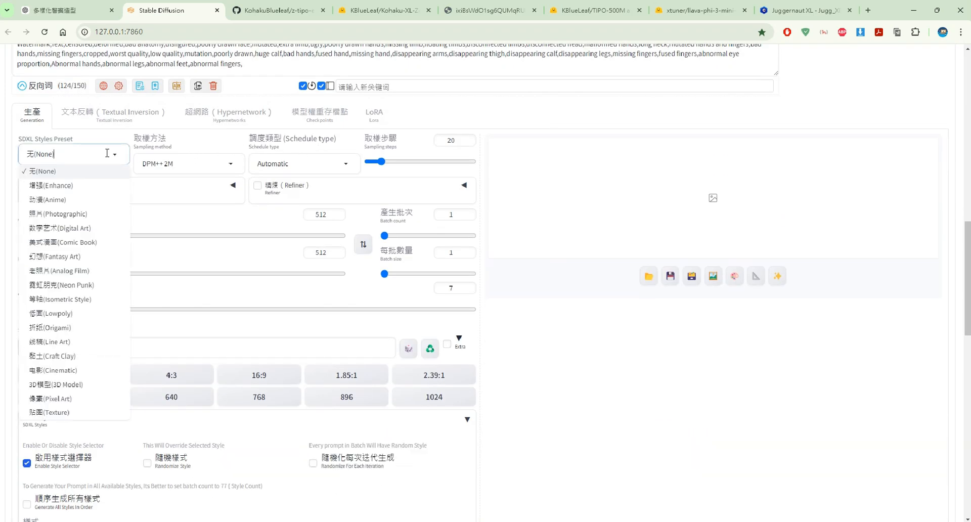
left_click(97, 213)
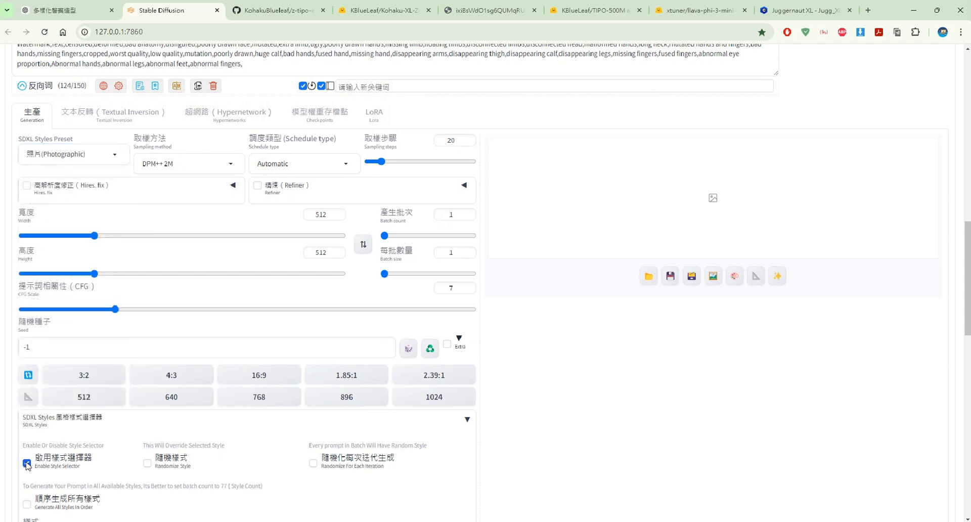
Step: Configure sampling with the DPM++ 2M SDE method, the Karras schedule type and 40 sampling steps
left_click(217, 162)
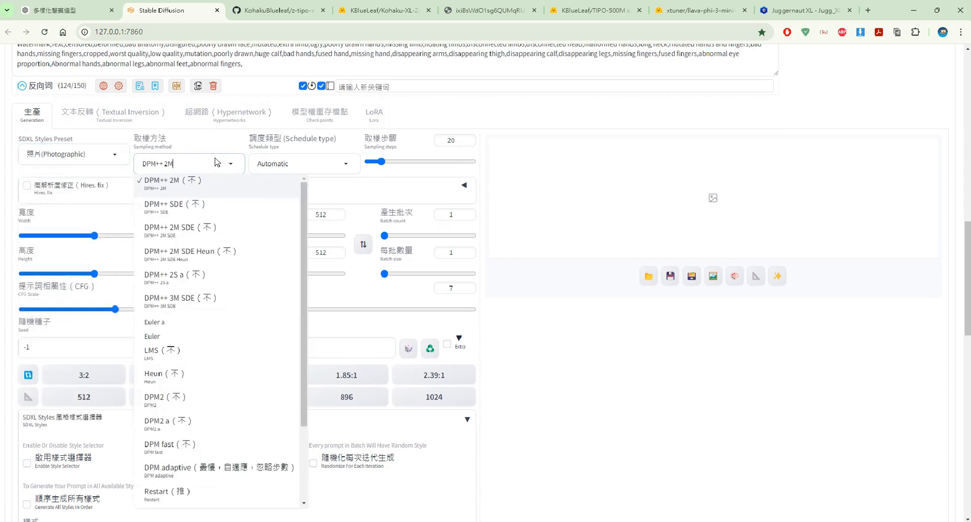
left_click(207, 232)
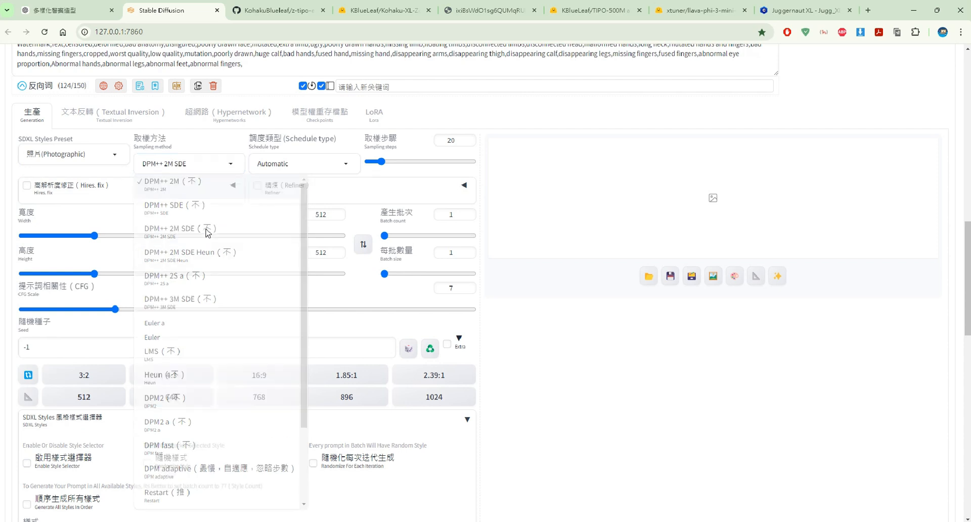
left_click(334, 162)
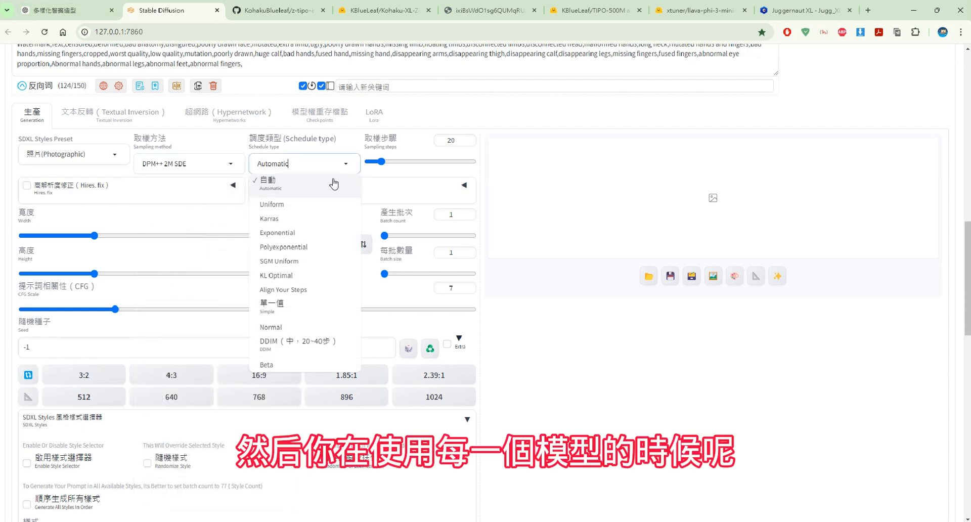
left_click(269, 219)
left_click_drag(381, 162, 399, 162)
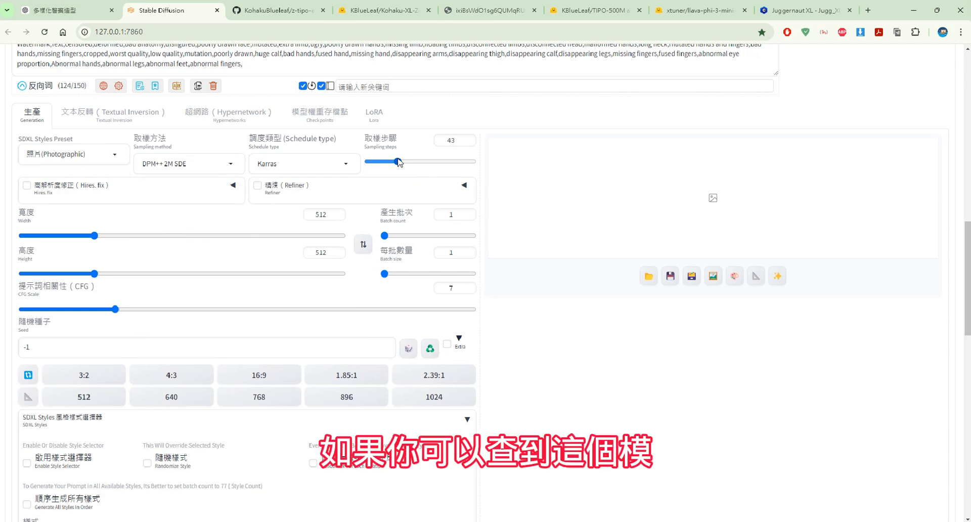
left_click(468, 138)
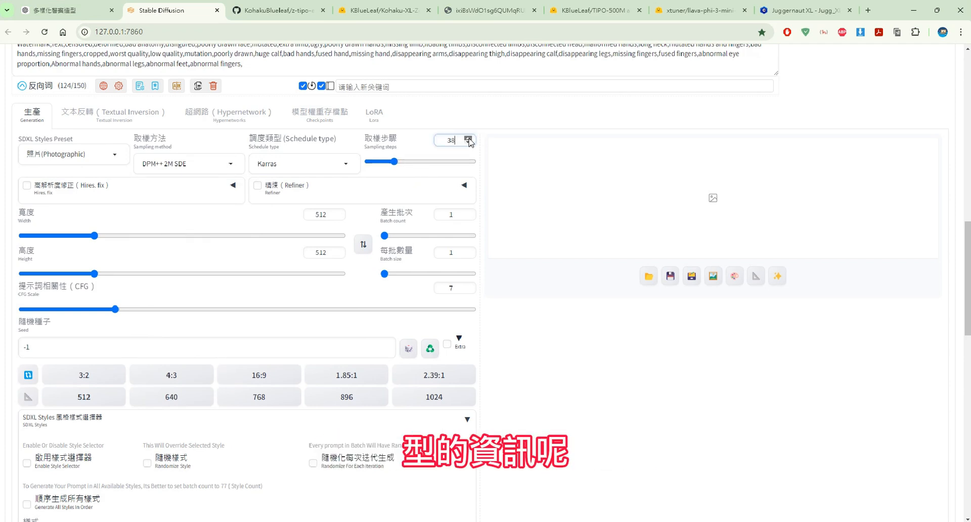
Step: Expand the Juggernaut XL description on Civitai and examine the author's recommended resolution, sampler, steps and CFG settings
left_click(784, 14)
scroll(508, 152, "down", 8)
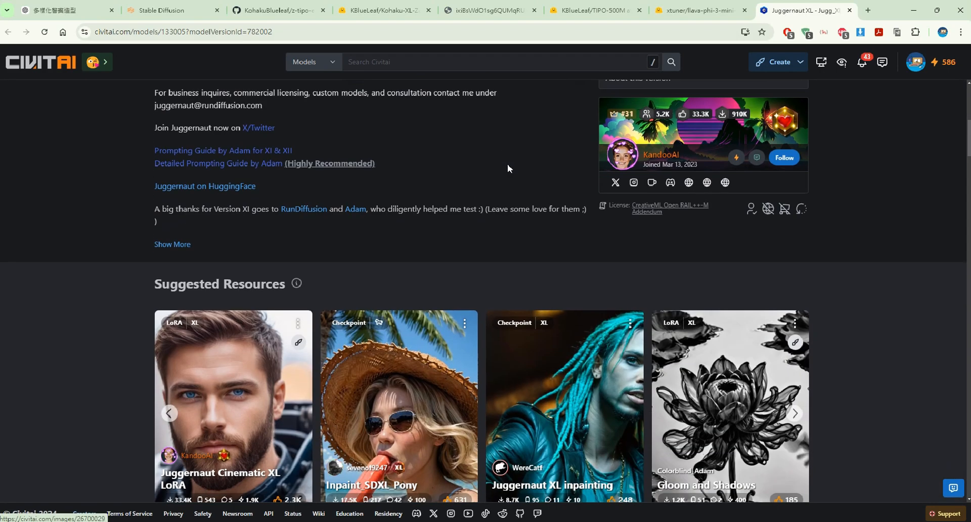
scroll(508, 163, "up", 2)
left_click(172, 345)
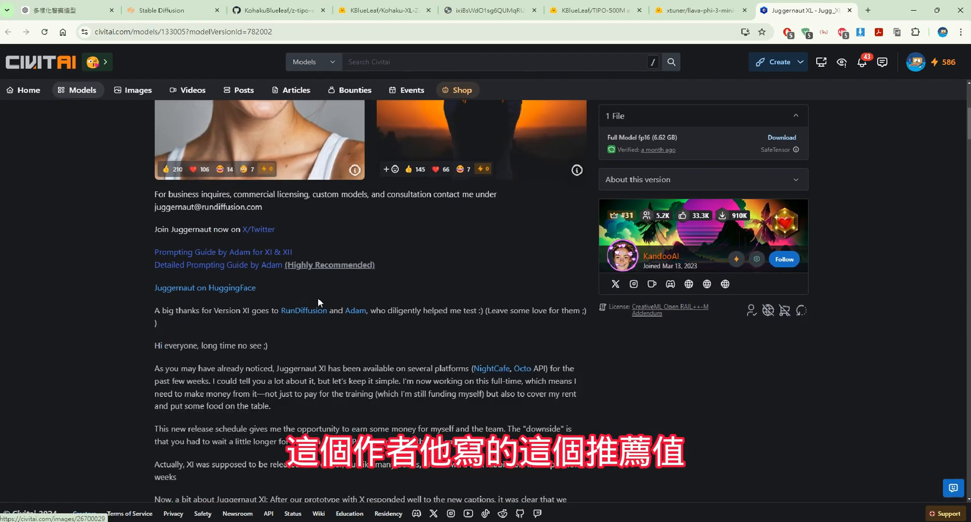
scroll(343, 287, "down", 3)
scroll(343, 287, "down", 9)
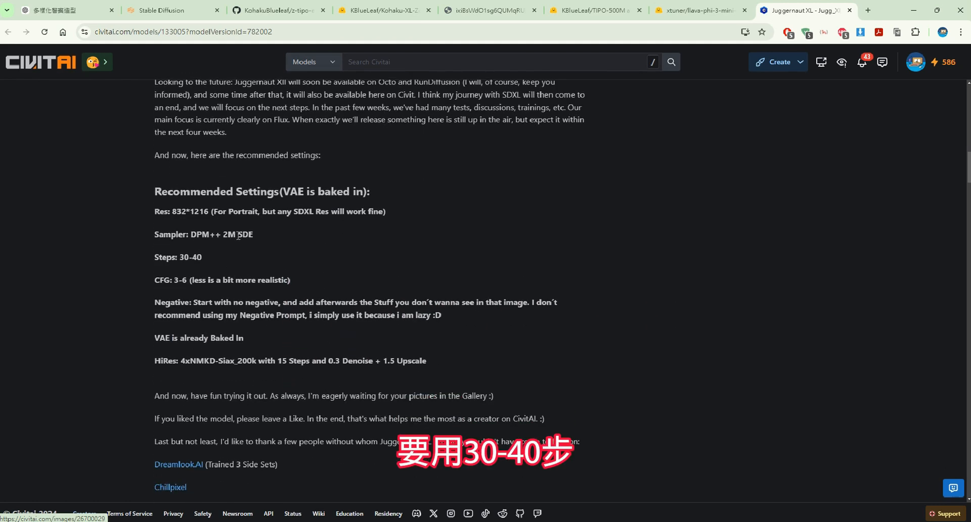
left_click_drag(256, 235, 316, 212)
left_click(364, 215)
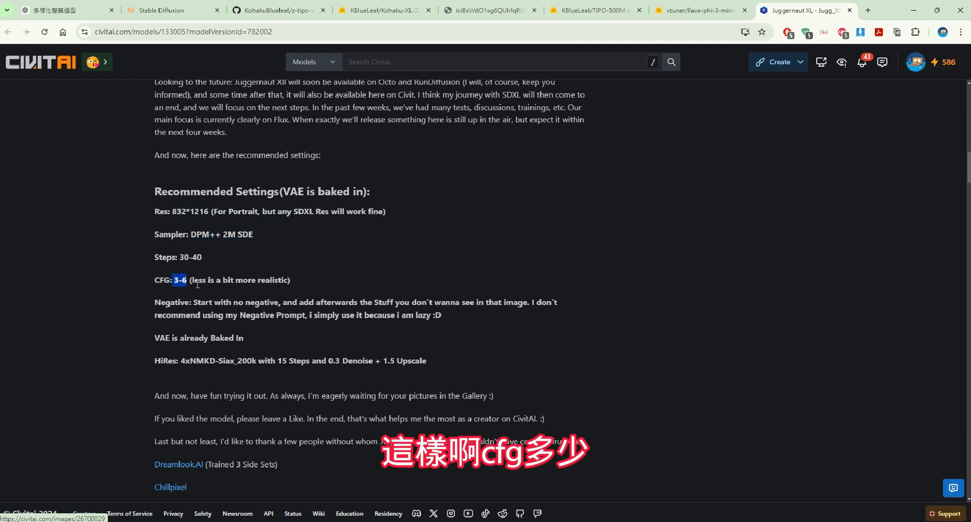
left_click(252, 324)
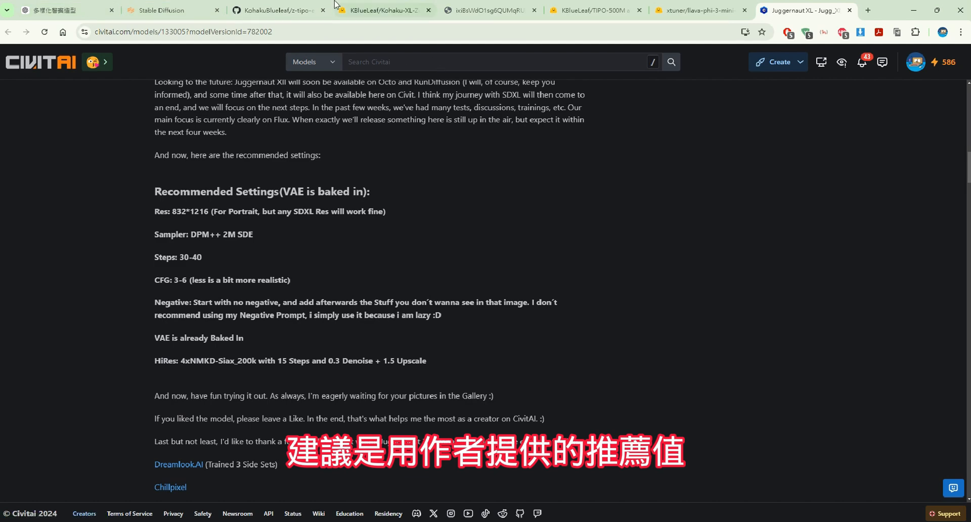
Step: Switch back to the WebUI, set the CFG Scale to 3 and raise the image width to 992
left_click(167, 4)
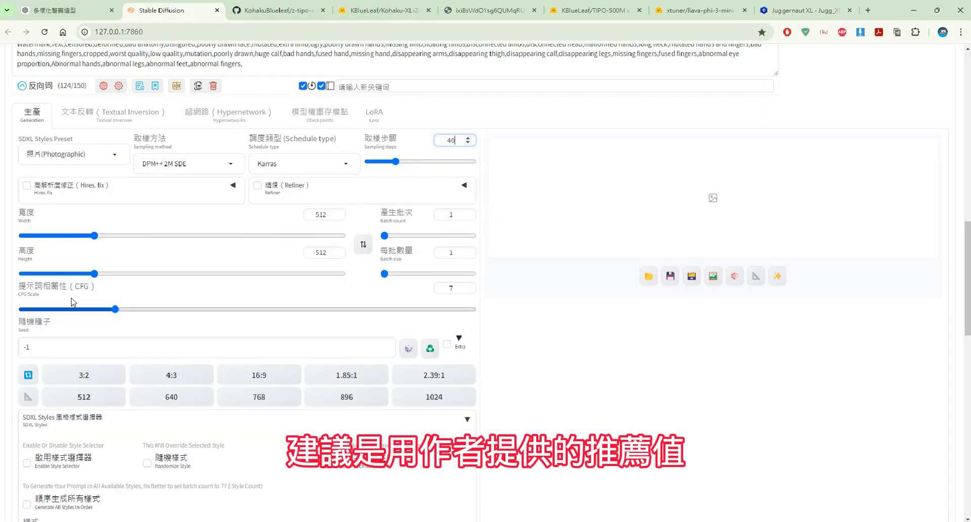
left_click_drag(81, 309, 54, 311)
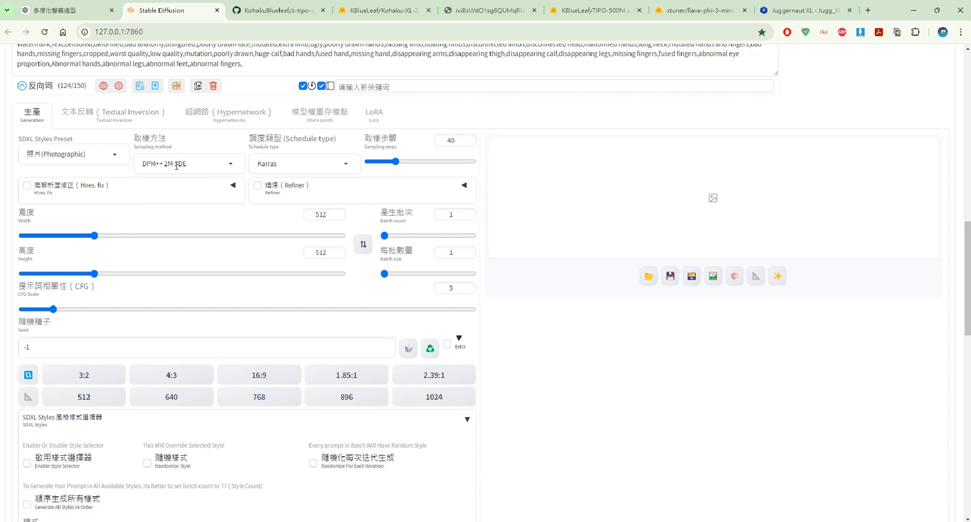
left_click(121, 236)
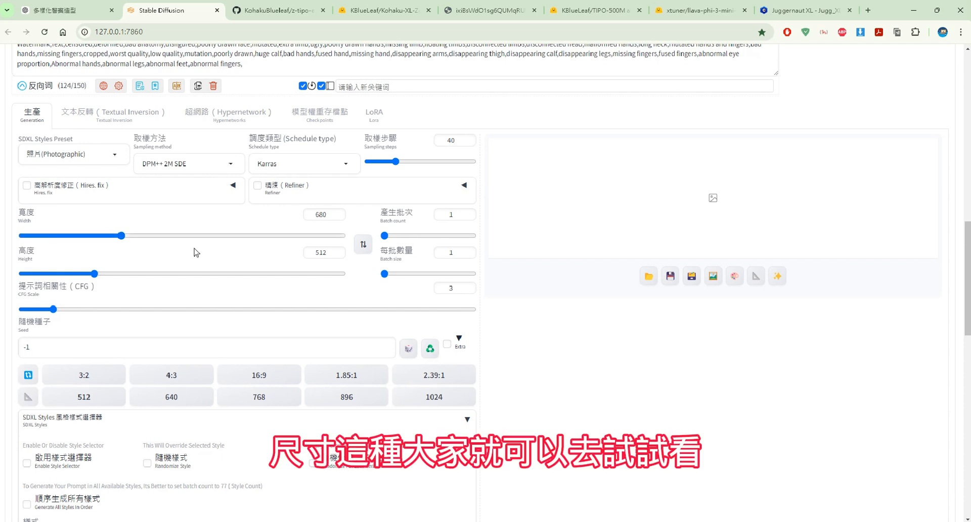
mouse_move(165, 236)
left_mouse_down()
mouse_move(180, 237)
mouse_move(172, 241)
left_mouse_up()
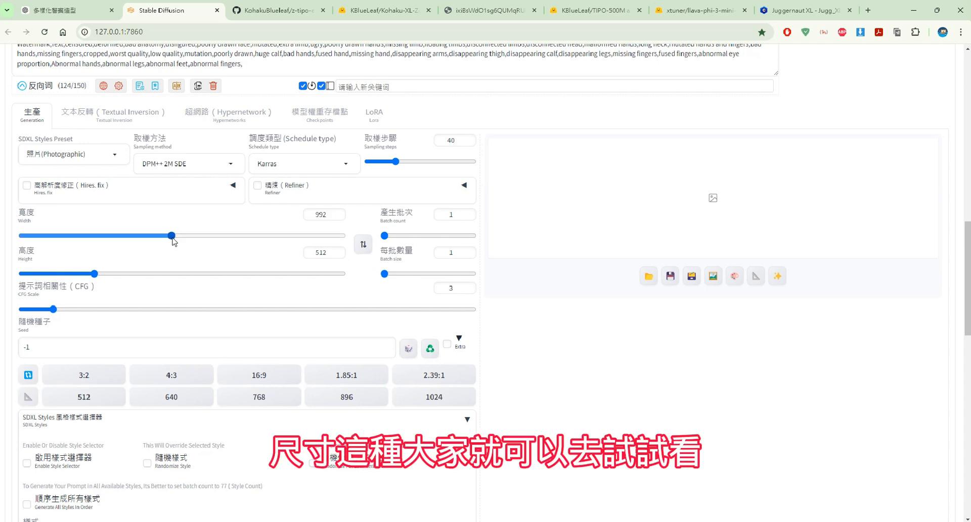
Step: Recheck the recommended resolution on the Juggernaut XL Civitai page, then set the image width to 832 in the WebUI
left_click(806, 10)
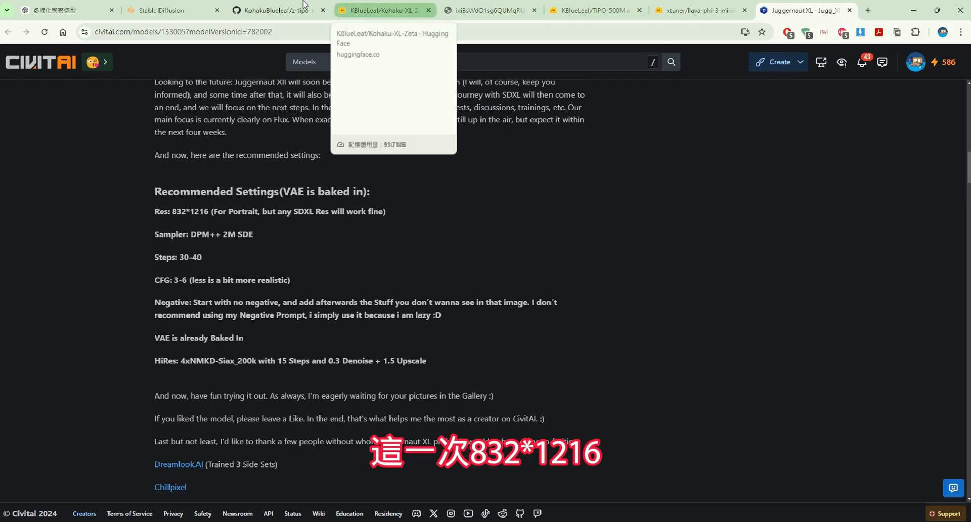
left_click(192, 12)
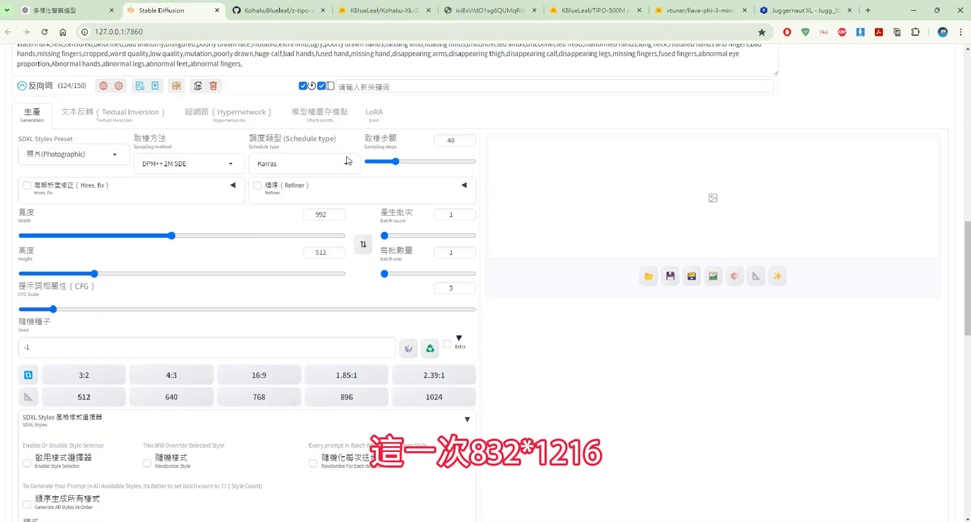
double_click(318, 214)
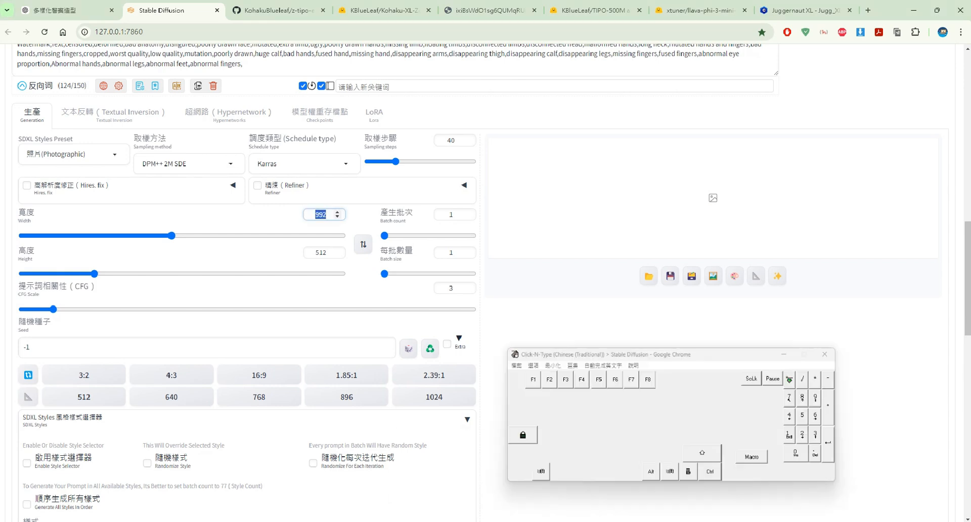
left_click(873, 380)
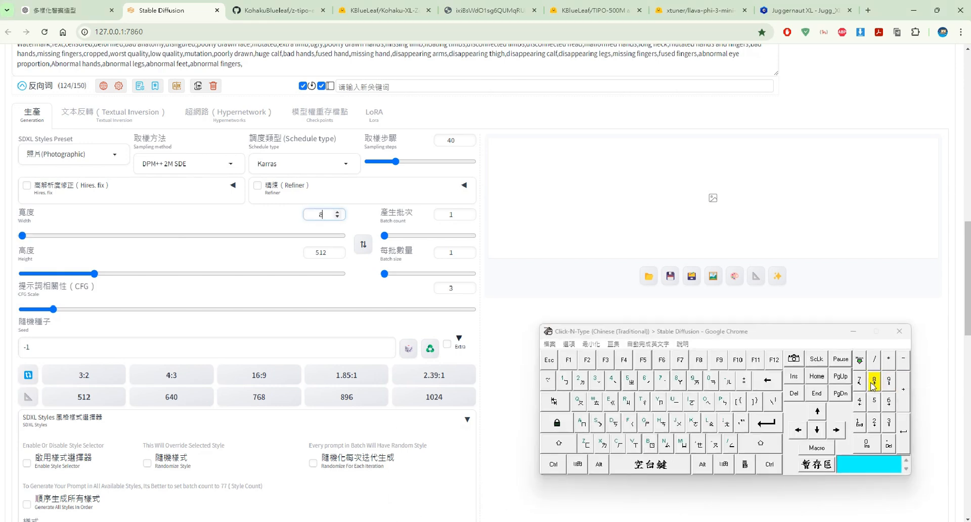
left_click(889, 422)
left_click(876, 424)
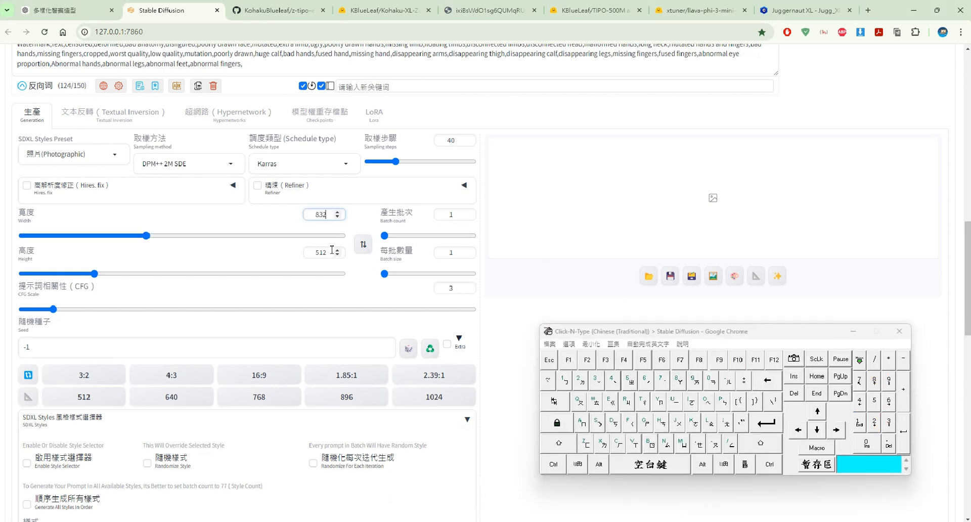
Step: Set the image height to 1216 and put the on-screen keyboard away
double_click(320, 252)
left_click(859, 422)
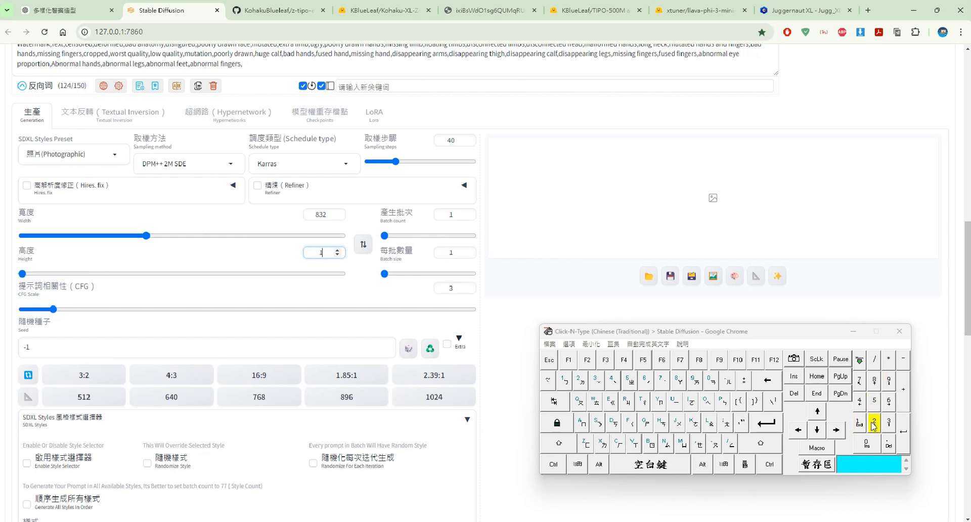
left_click(874, 422)
left_click(859, 422)
left_click(889, 402)
left_click(853, 331)
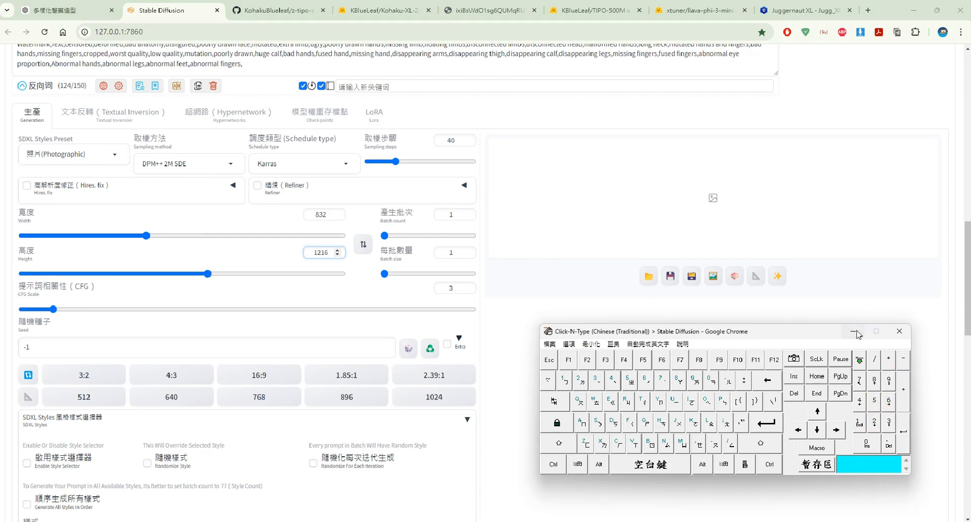
Step: Start generating the policewoman image with the configured TIPO and sampling settings
scroll(542, 115, "down", 1)
scroll(544, 121, "up", 3)
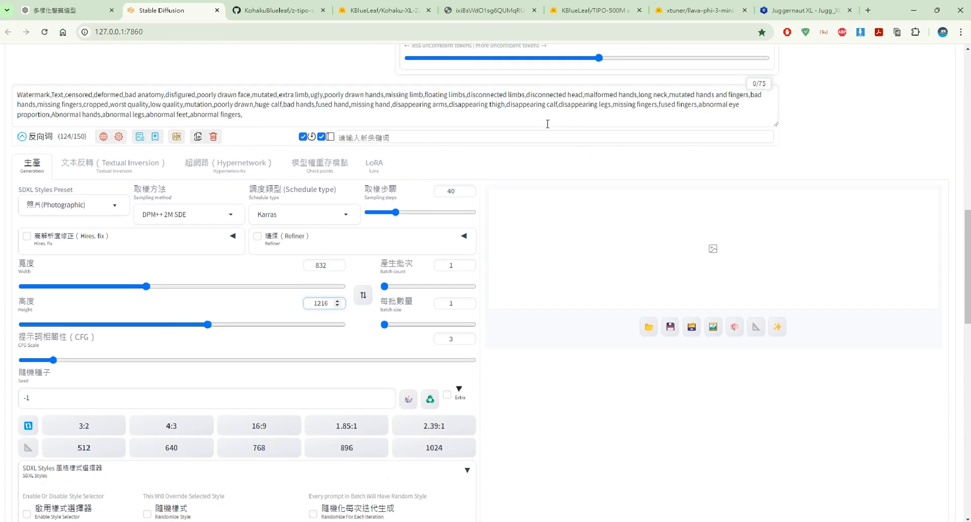
scroll(551, 161, "up", 10)
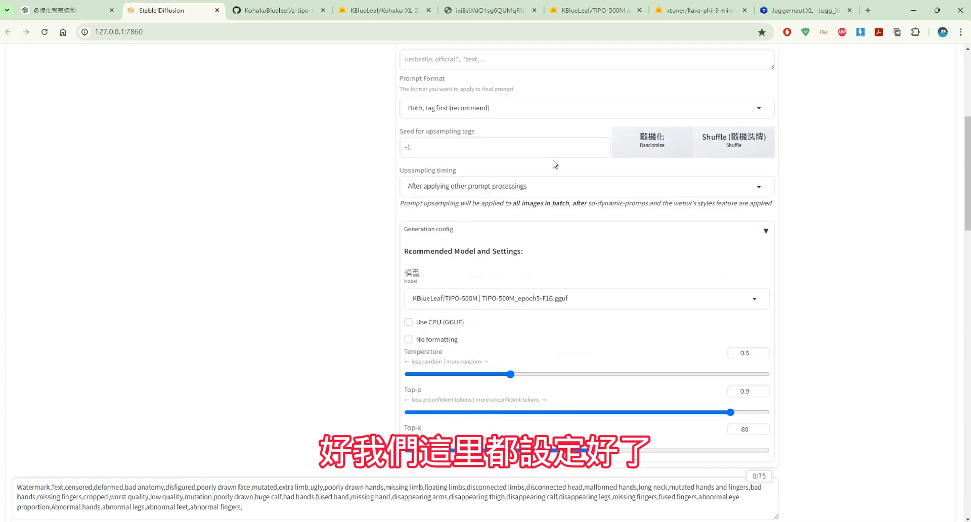
scroll(554, 164, "up", 2)
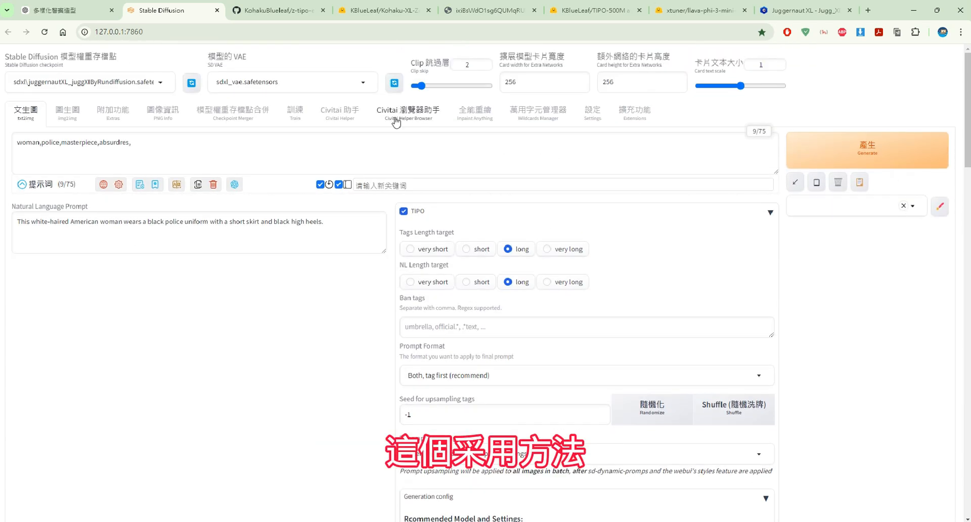
left_click(912, 154)
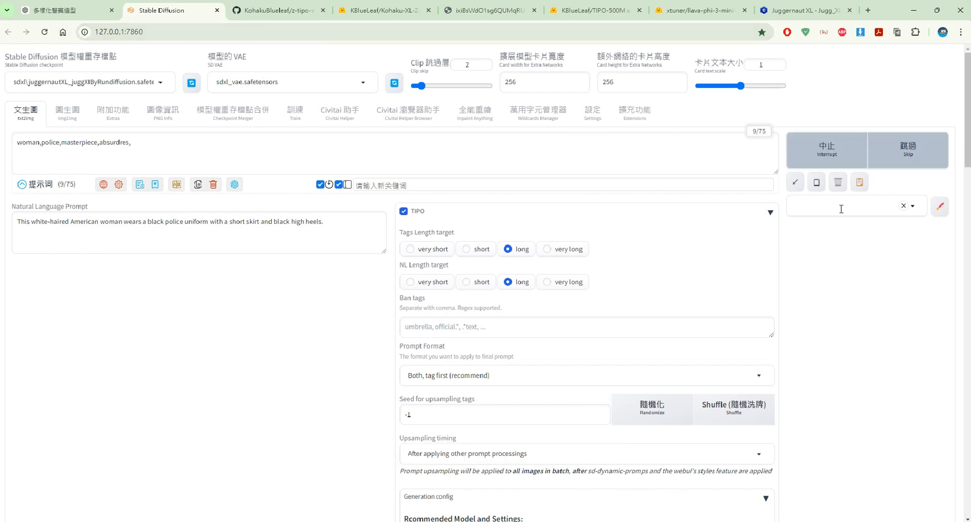
Step: Look over the TIPO-500M file list on Hugging Face and check the GGUF model's download progress in the WebUI console
scroll(832, 219, "down", 3)
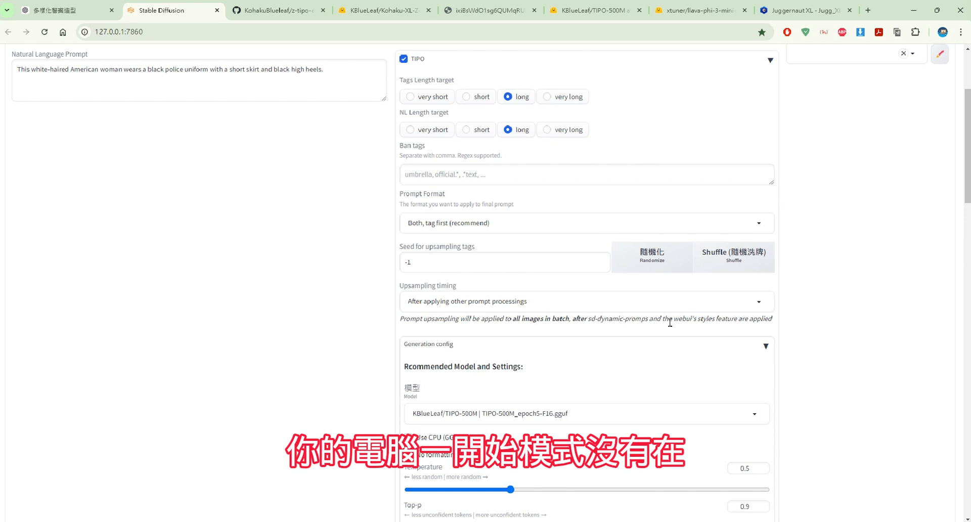
scroll(670, 322, "down", 1)
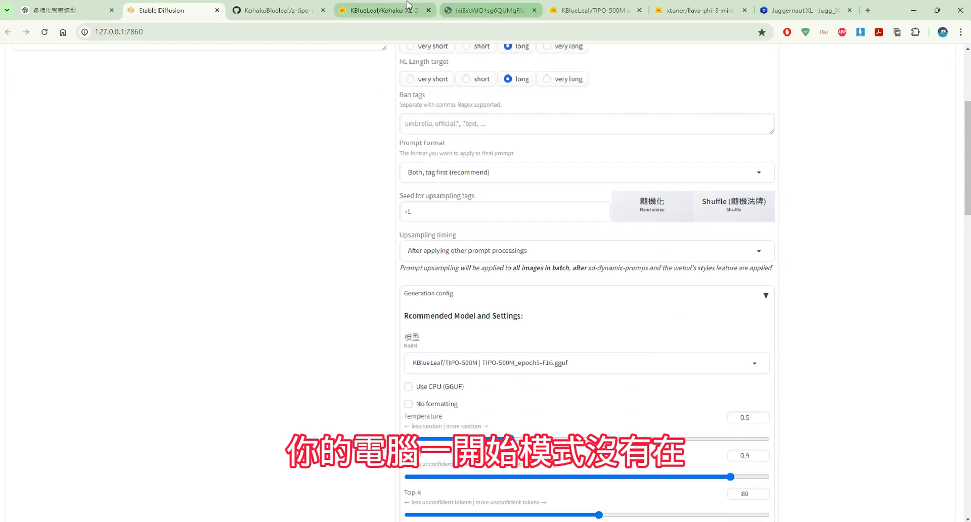
left_click(382, 10)
left_click(572, 6)
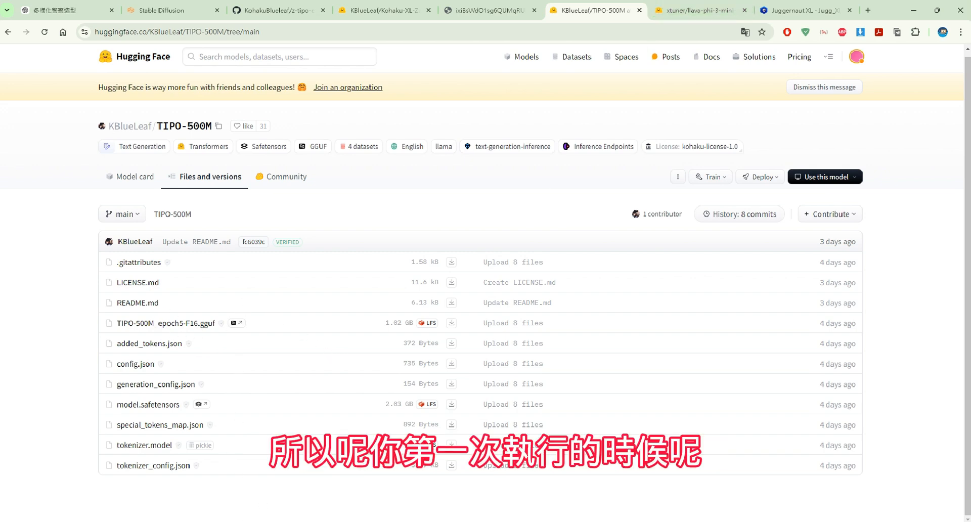
key("alt+Tab")
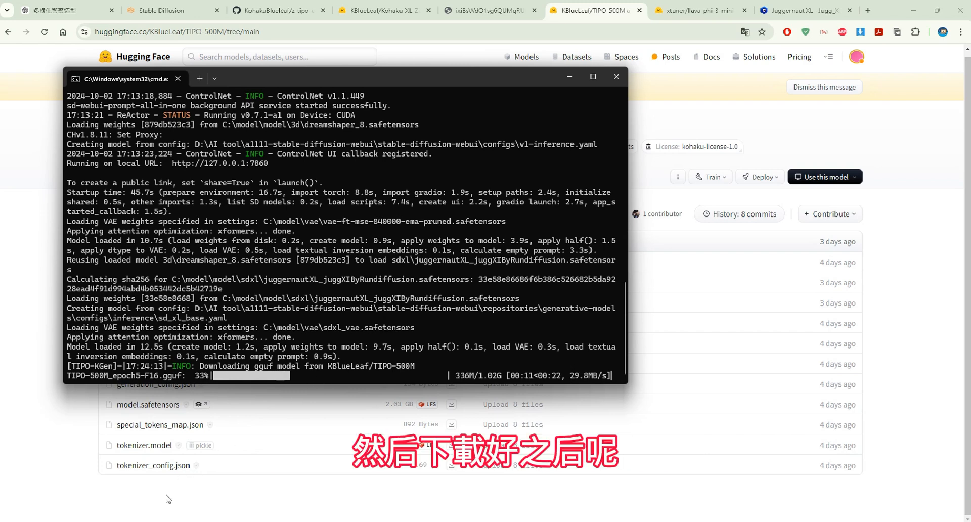
Step: Switch to File Explorer and browse to the models folder of z-tipo-extension inside the WebUI's extensions folder to inspect the downloaded GGUF file
key("alt+Tab")
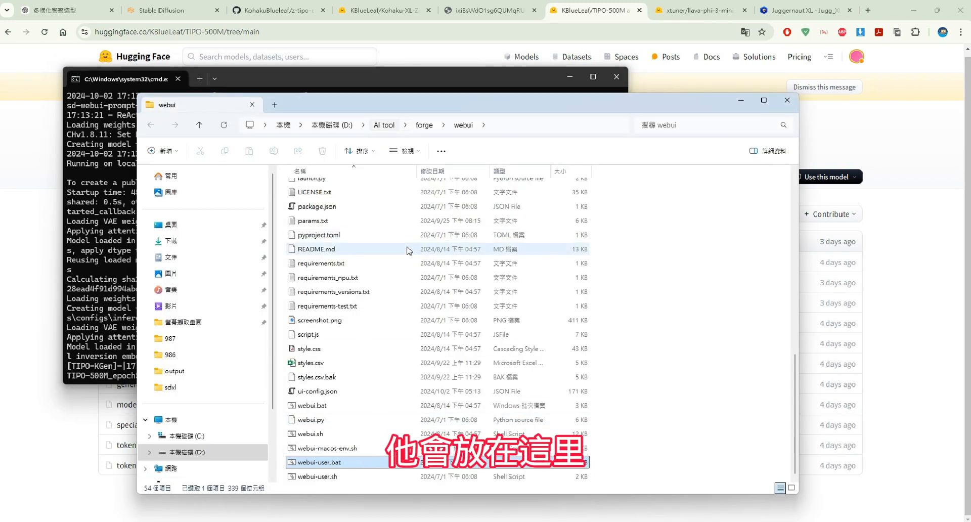
scroll(409, 251, "up", 5)
scroll(407, 252, "up", 8)
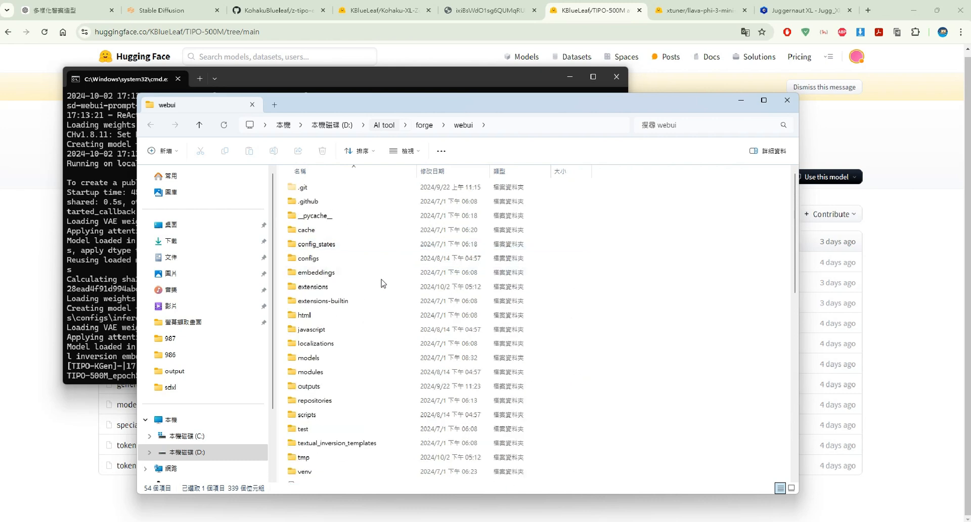
double_click(365, 289)
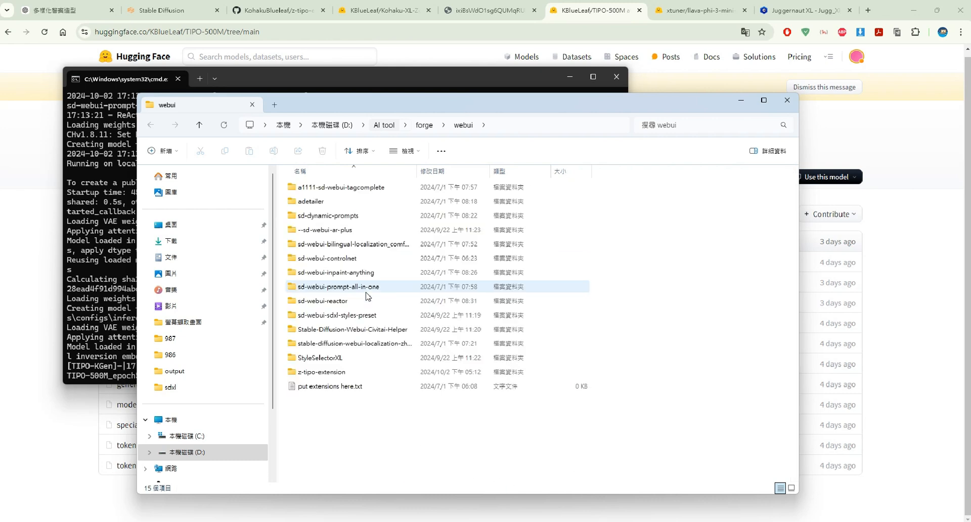
double_click(334, 372)
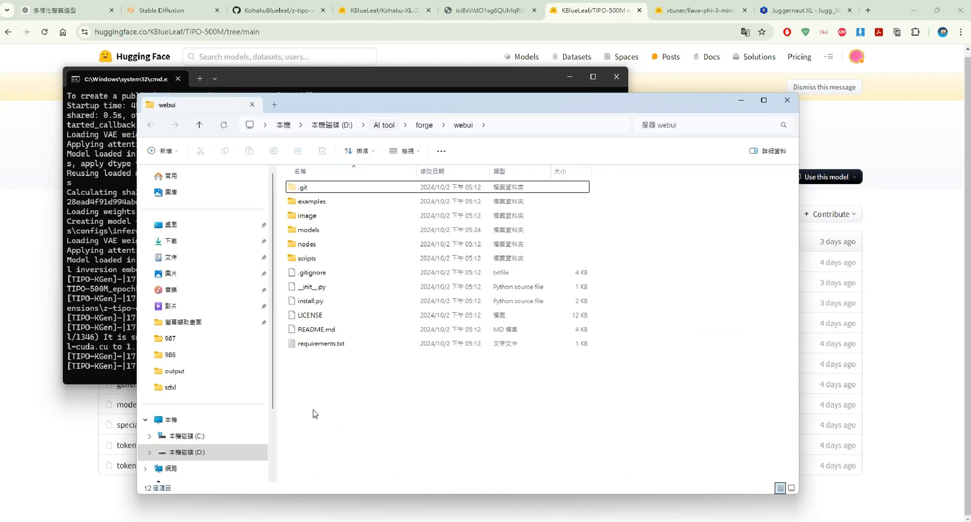
left_click(309, 230)
double_click(308, 230)
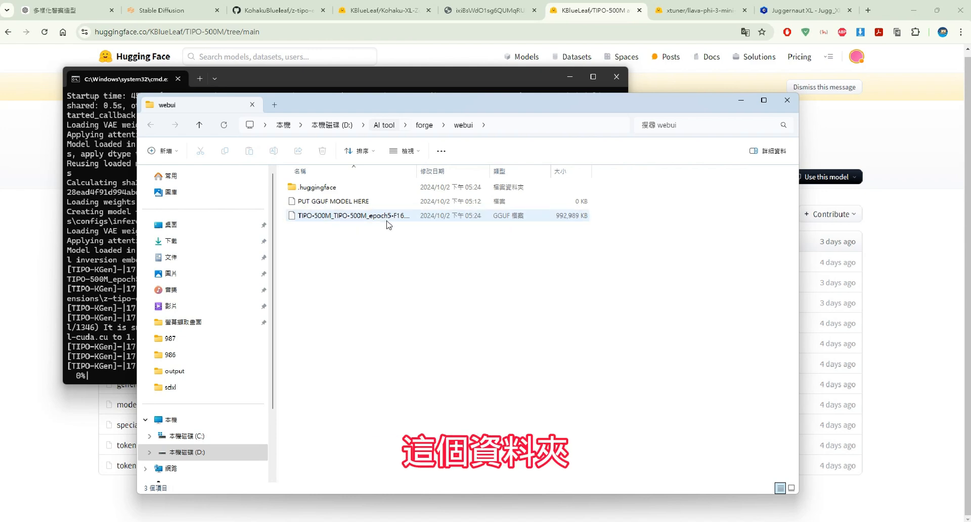
Step: Switch back to the WebUI generation area and check the GPU usage in Task Manager during the image generation
left_click(4, 195)
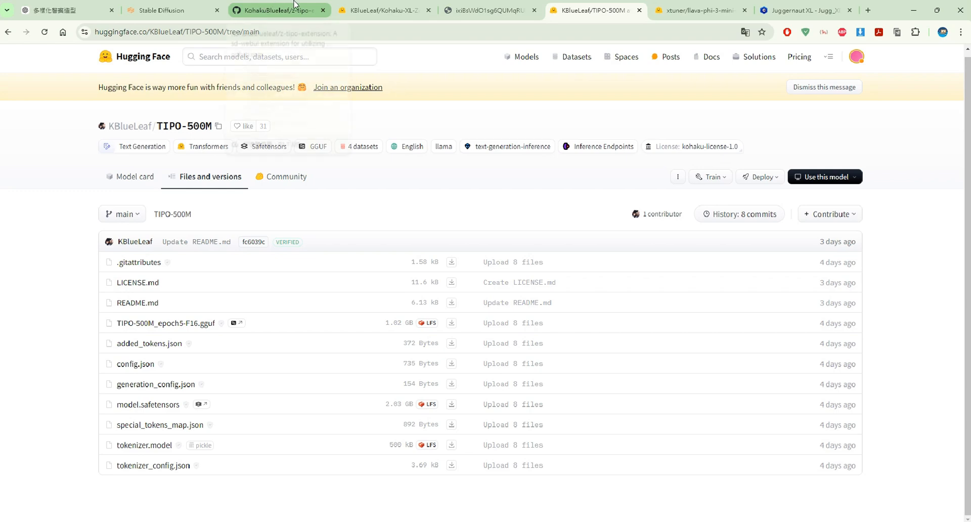
left_click(178, 6)
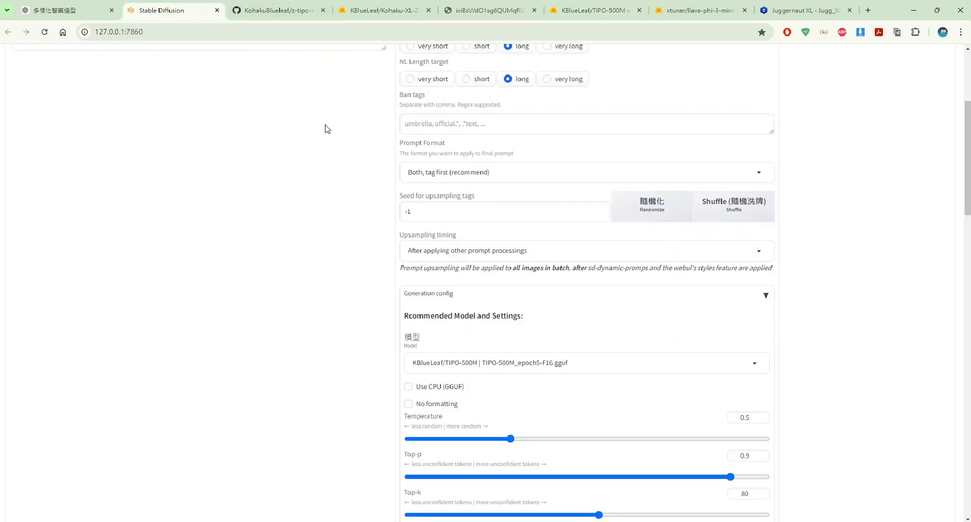
scroll(328, 137, "down", 7)
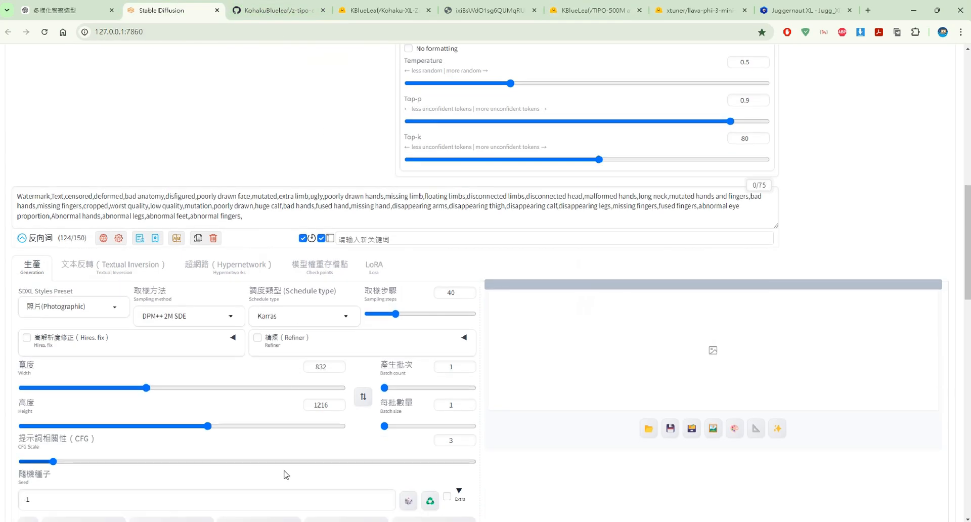
key("alt+Tab")
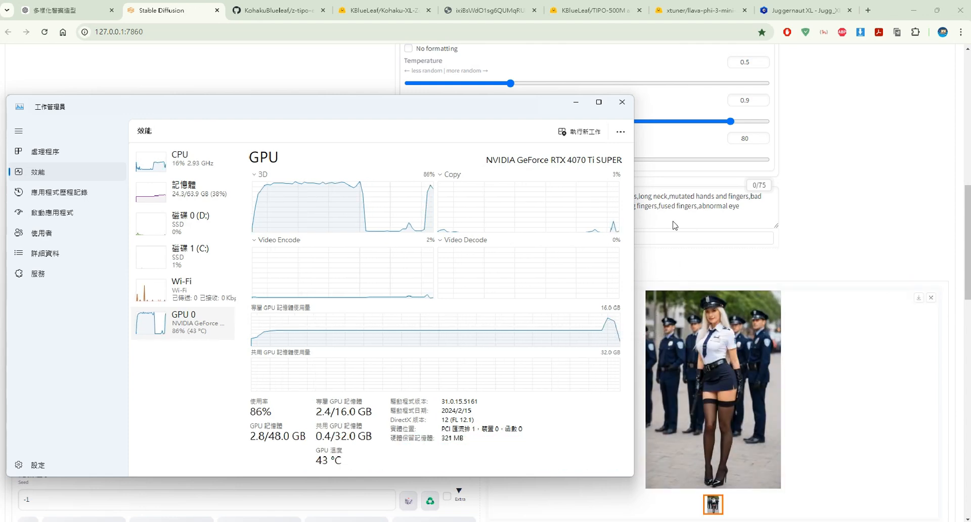
left_click(583, 104)
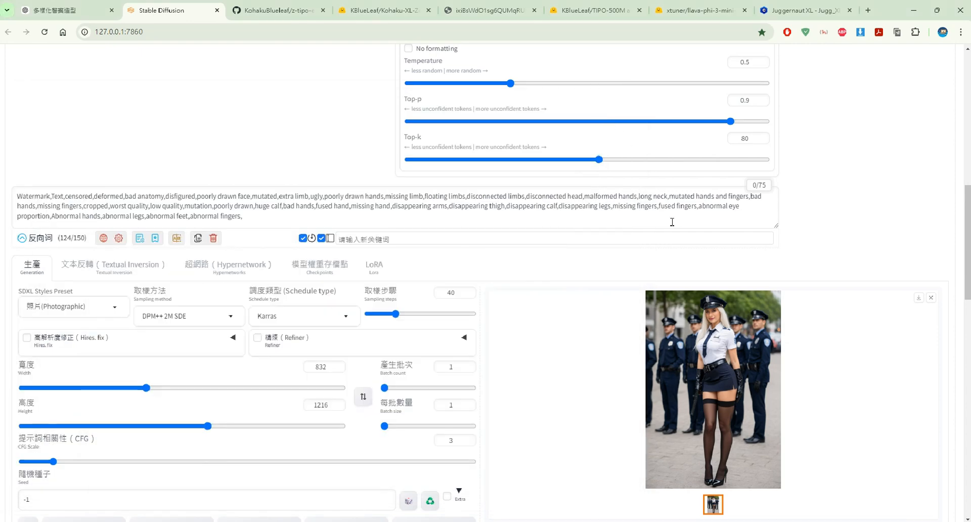
Step: View the generated image enlarged, then examine the expanded tags, natural-language description and quality tags in its generation info
left_click(667, 308)
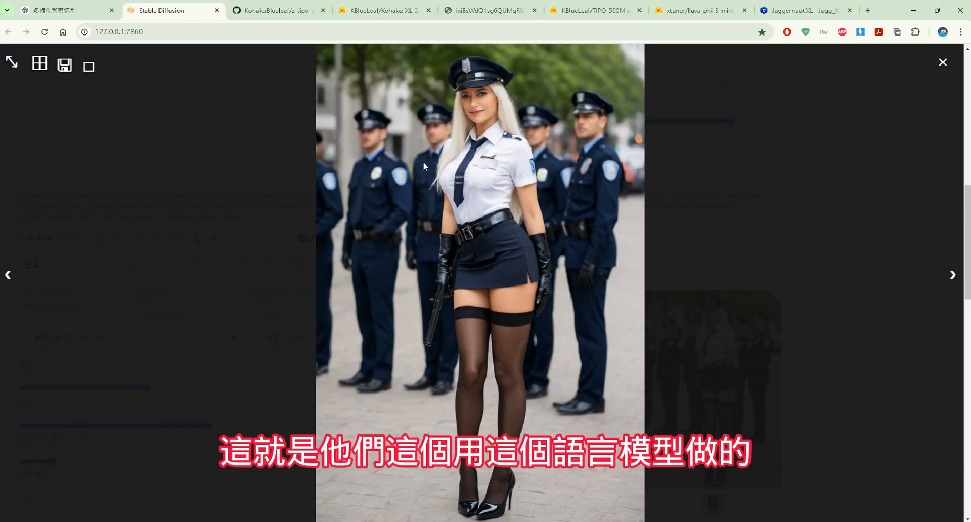
left_click(830, 290)
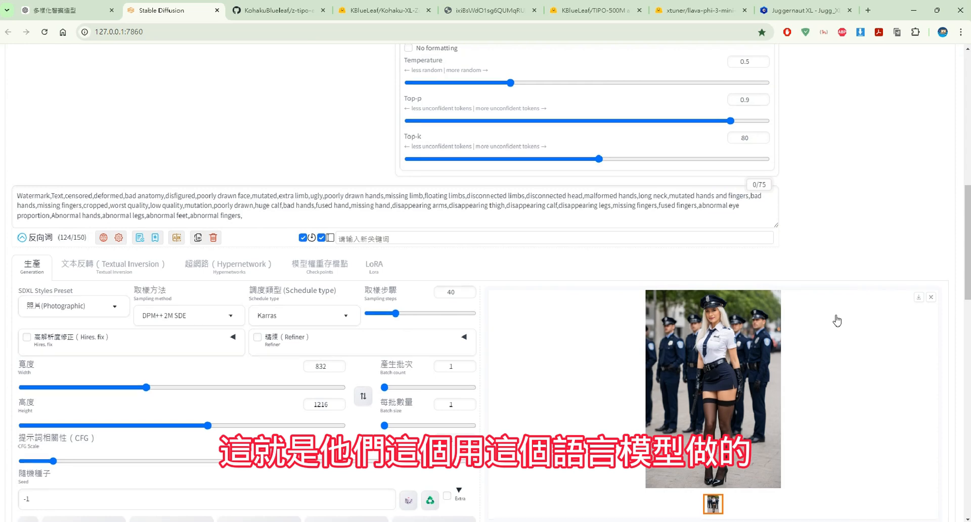
scroll(834, 303, "down", 4)
scroll(836, 319, "down", 3)
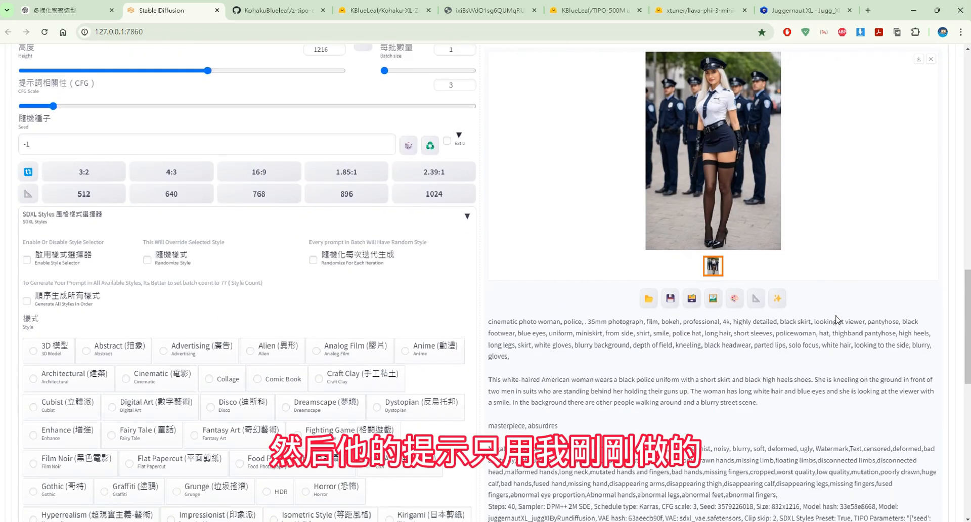
left_click_drag(604, 361, 493, 317)
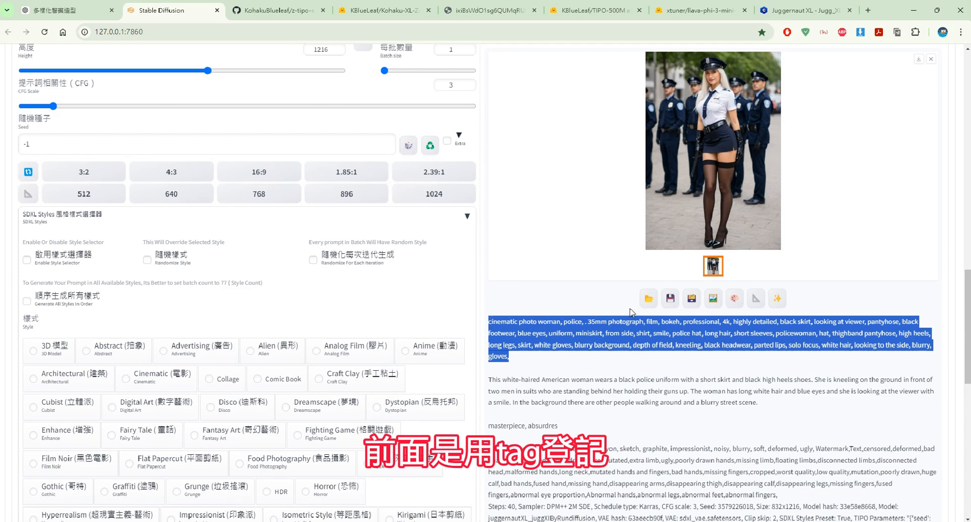
left_click_drag(779, 405, 657, 380)
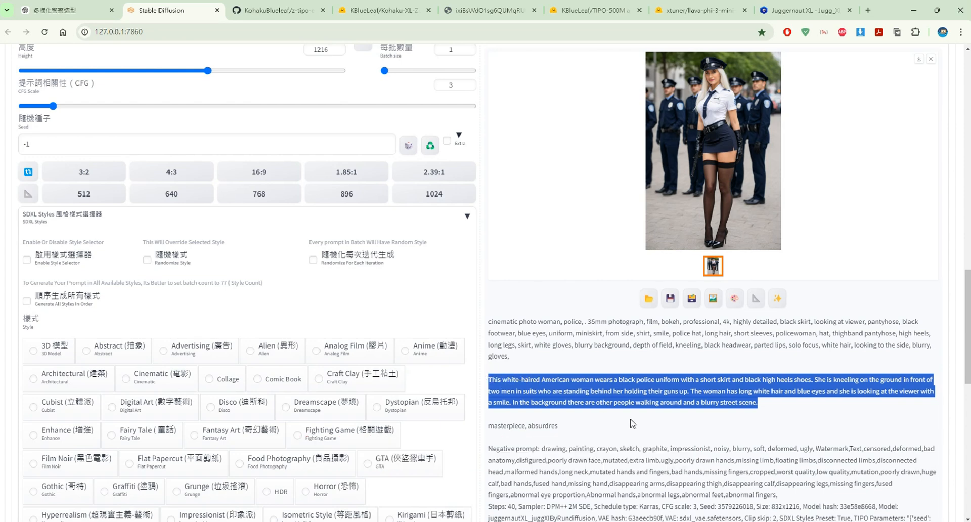
left_click(616, 426)
left_click_drag(573, 427, 496, 429)
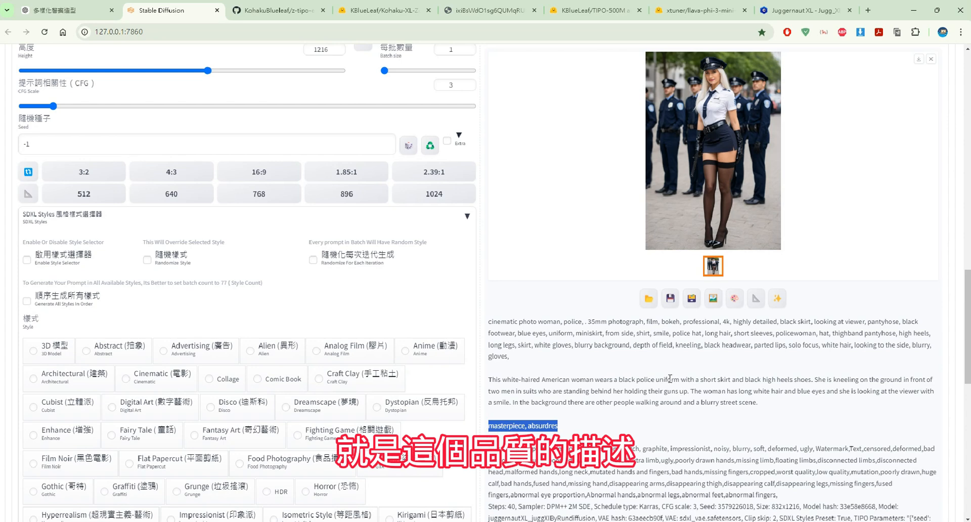
Step: Switch the Stable Diffusion checkpoint to sdxl\kohaku-xl-zeta.safetensors
left_click(966, 65)
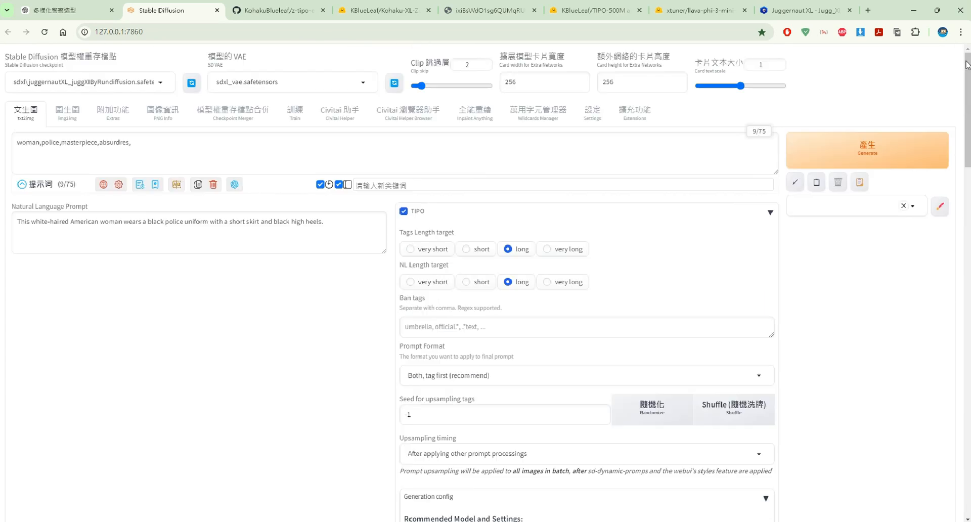
left_click(128, 79)
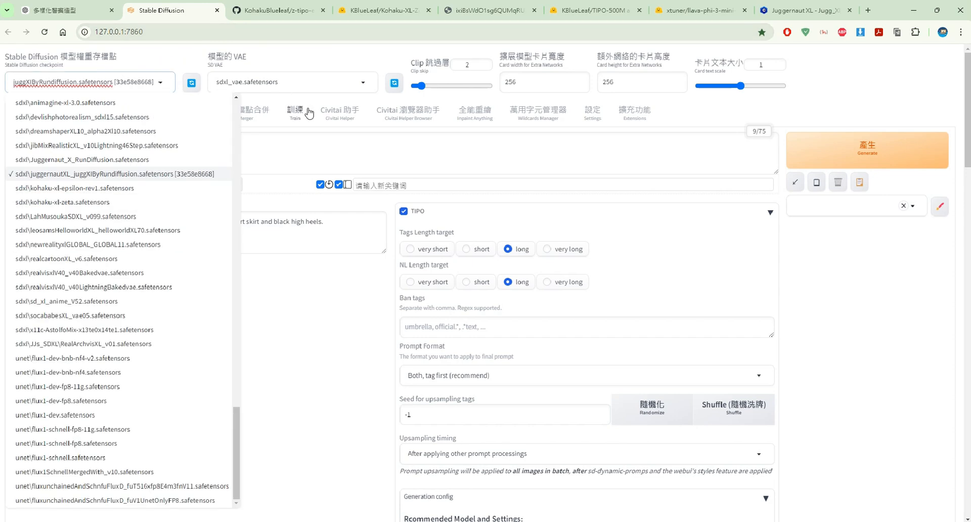
left_click(152, 202)
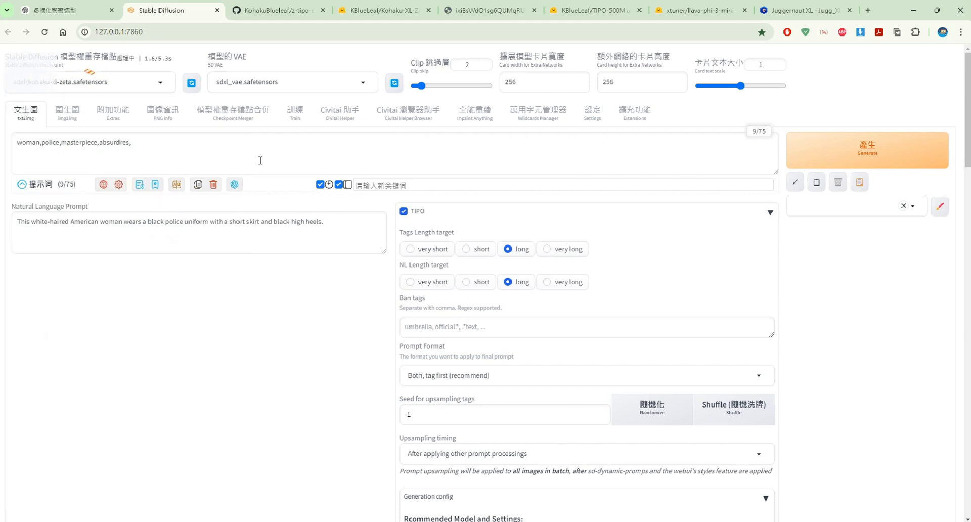
Step: Switch to the Kohaku-XL-Zeta page on Hugging Face and read its highlights and recommended resolution, CFG scale, sampler and step settings
left_click(377, 4)
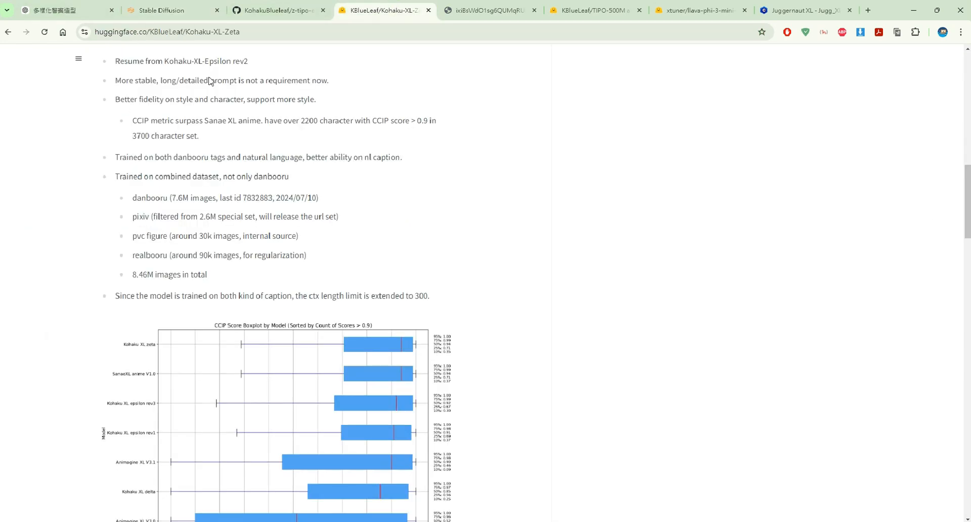
scroll(279, 159, "up", 9)
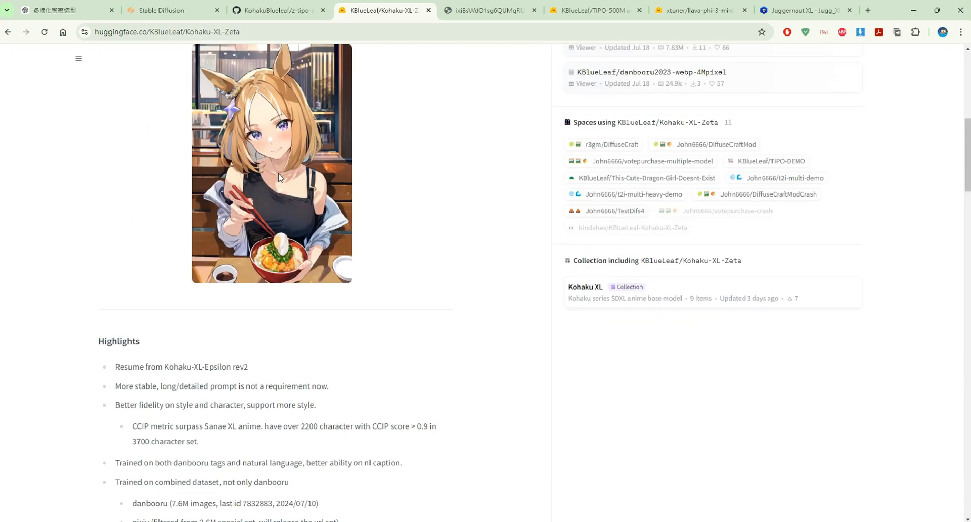
scroll(280, 177, "up", 3)
scroll(280, 187, "down", 13)
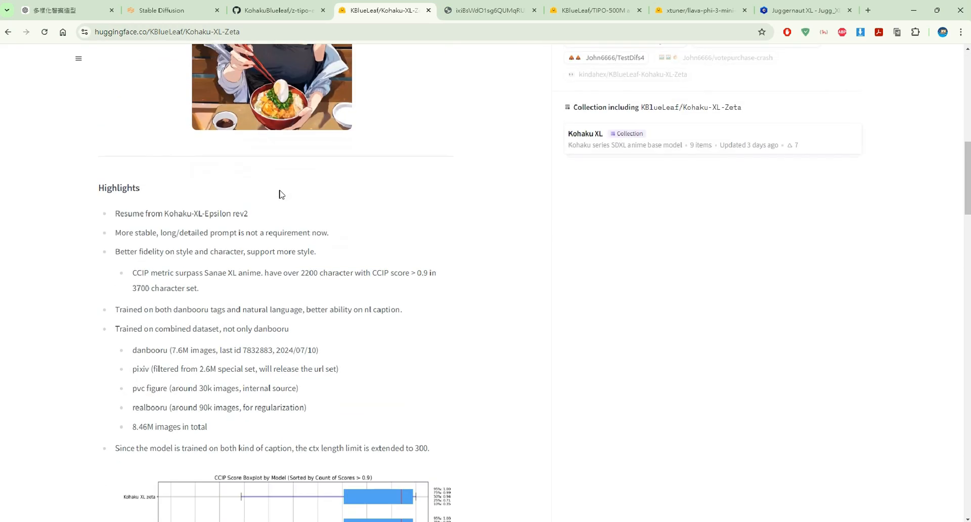
scroll(282, 194, "down", 7)
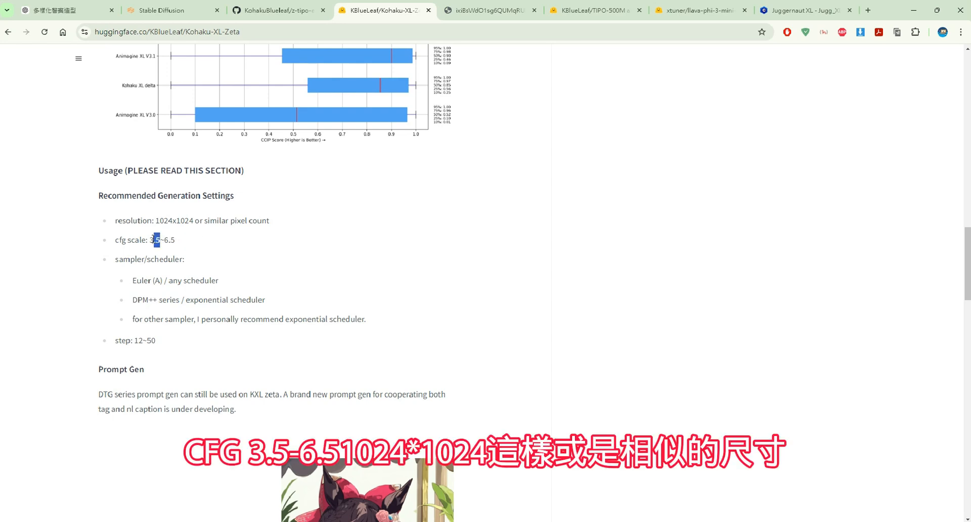
left_click_drag(195, 221, 158, 220)
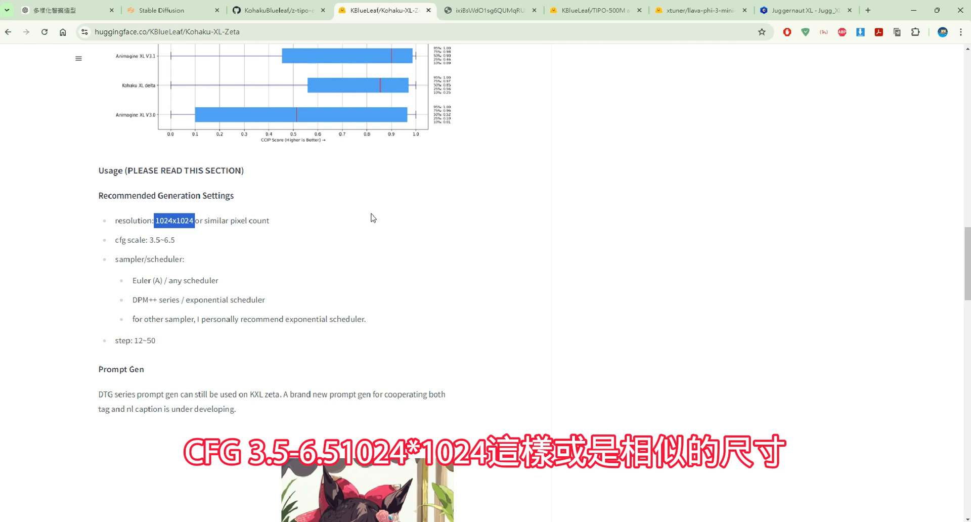
scroll(364, 208, "down", 1)
left_click_drag(271, 170, 205, 170)
left_click(251, 169)
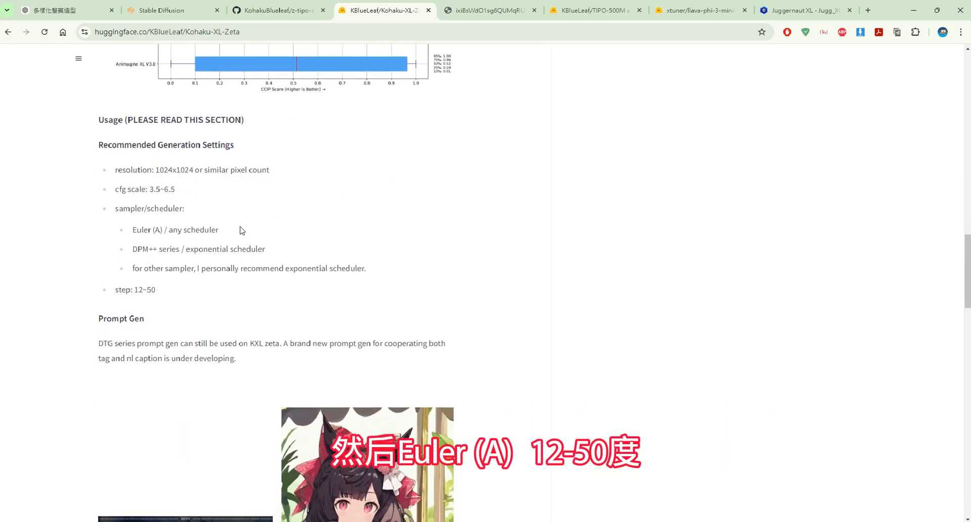
left_click_drag(239, 229, 160, 229)
left_click(190, 278)
left_click_drag(162, 290, 130, 290)
left_click(362, 245)
Step: Return to the Stable Diffusion WebUI and set the sampling method to Euler a and the schedule type to Automatic
left_click(163, 6)
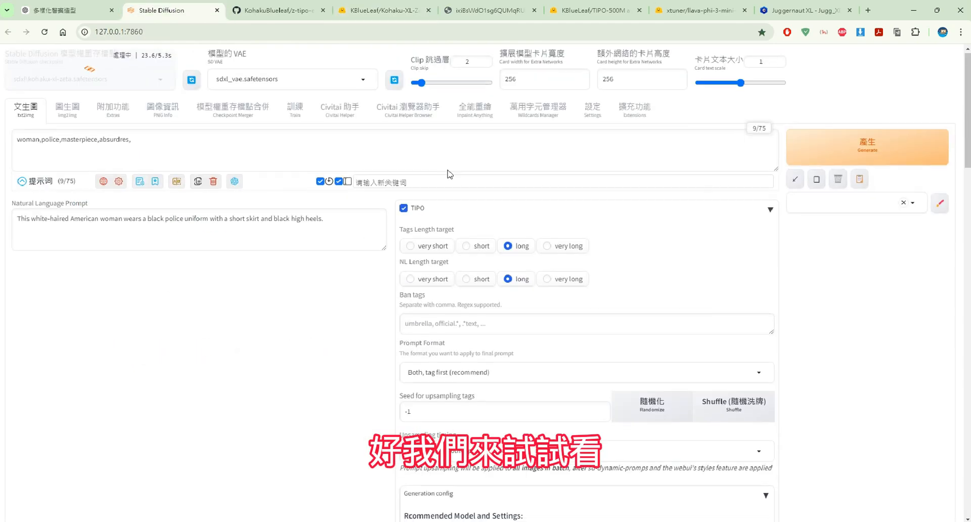
scroll(450, 182, "down", 10)
scroll(451, 191, "down", 3)
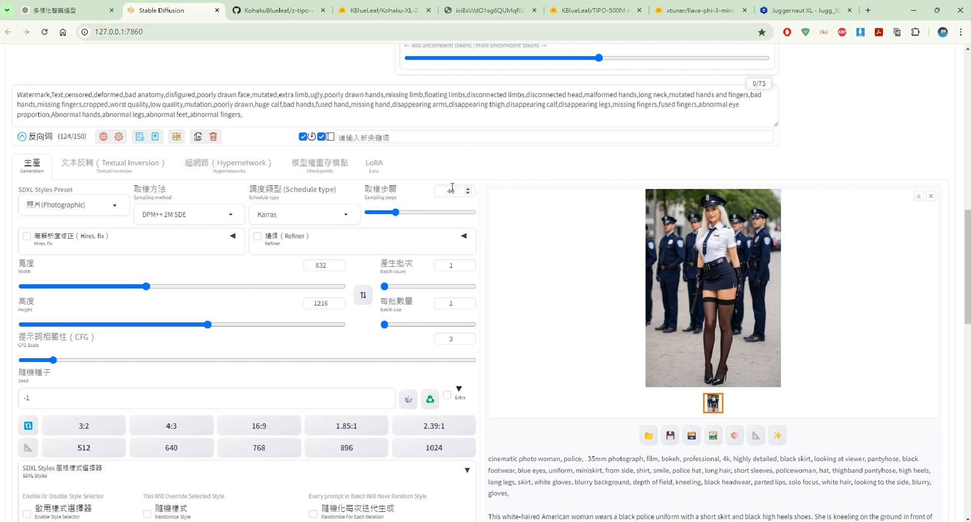
left_click(214, 215)
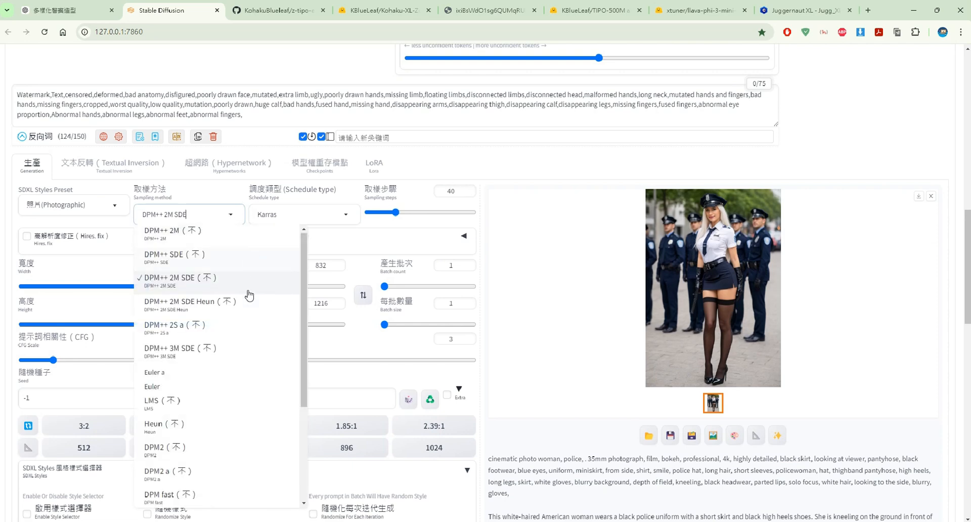
left_click(222, 373)
left_click(293, 214)
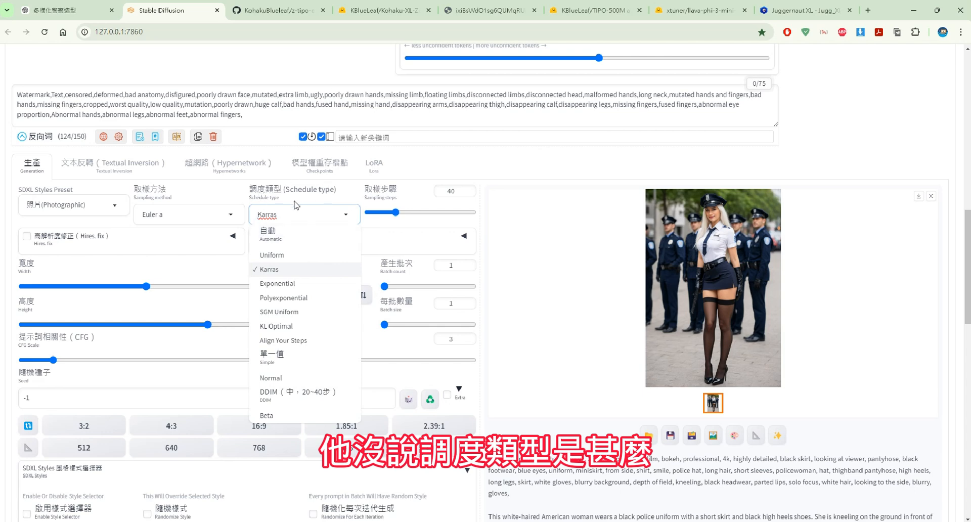
left_click(272, 234)
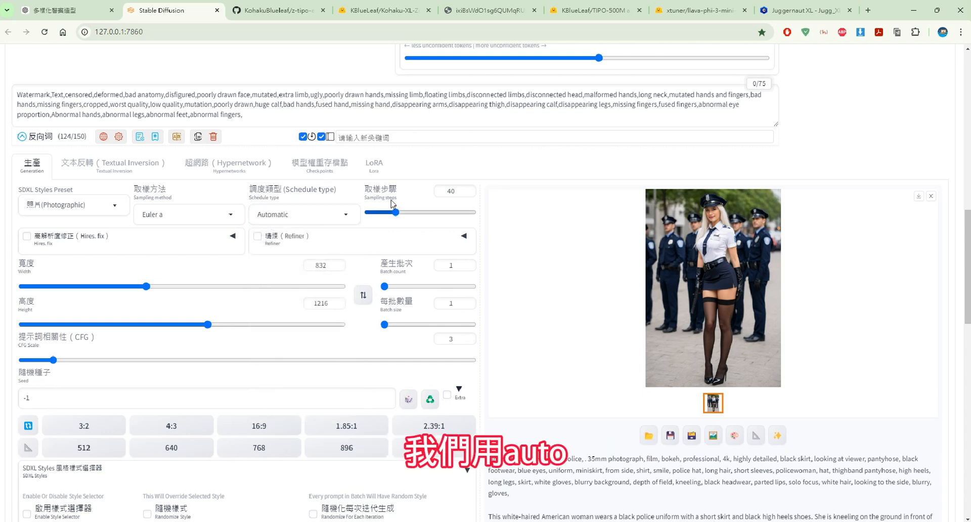
Step: Set both the image width and height to 1024
left_click_drag(205, 283, 175, 287)
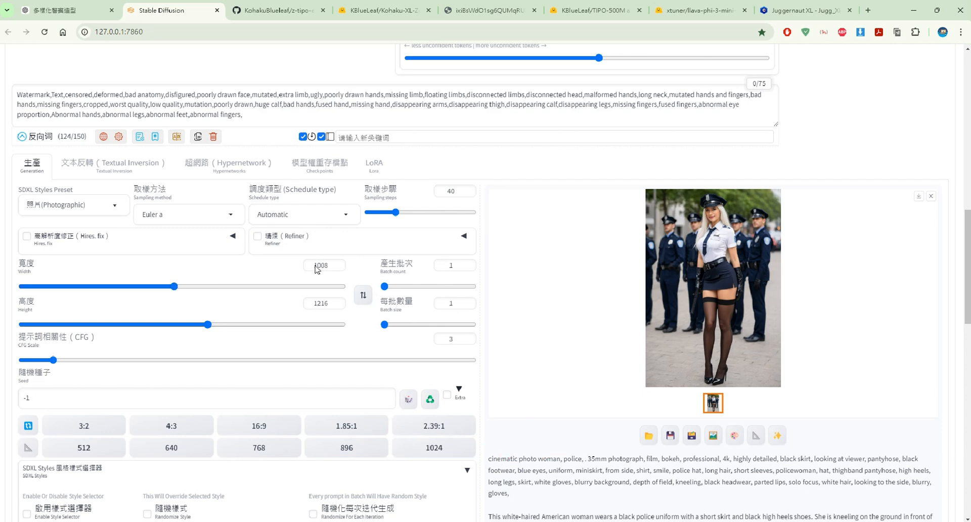
left_click(336, 263)
left_click(335, 263)
left_click_drag(207, 324, 174, 328)
left_click(338, 301)
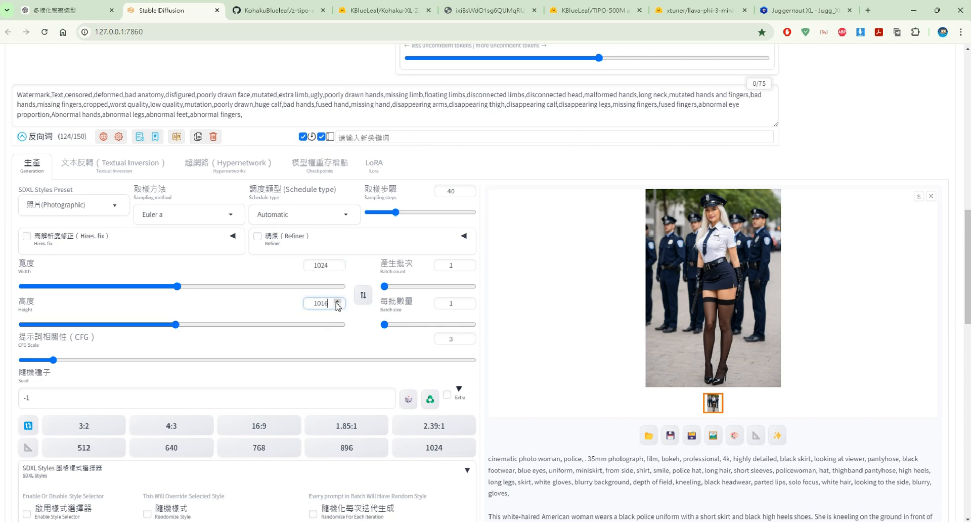
Step: Change the SDXL Styles Preset to Fantasy Art
scroll(357, 314, "down", 4)
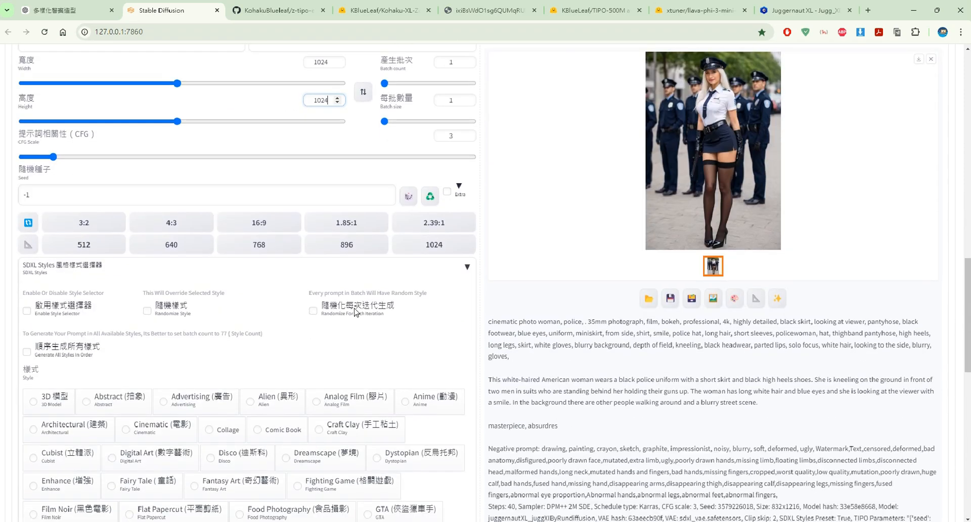
scroll(358, 321, "up", 6)
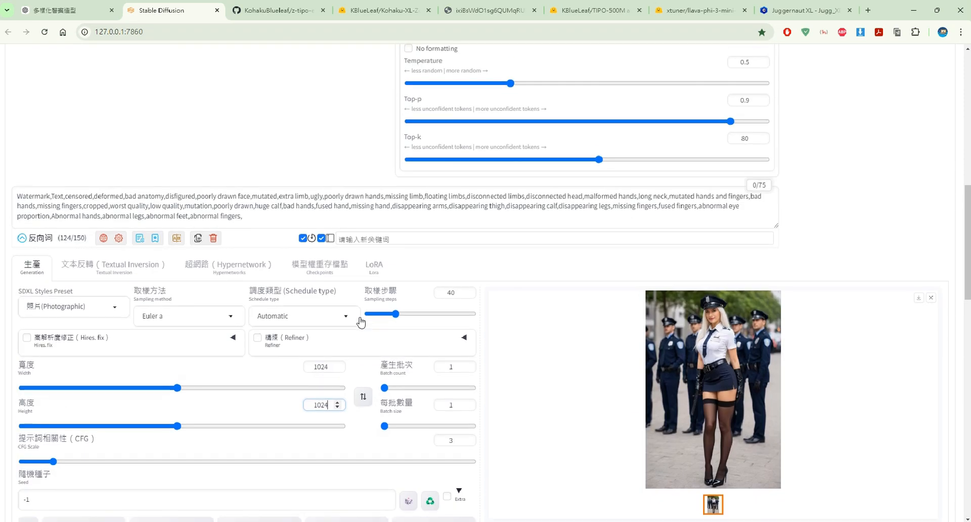
left_click(97, 304)
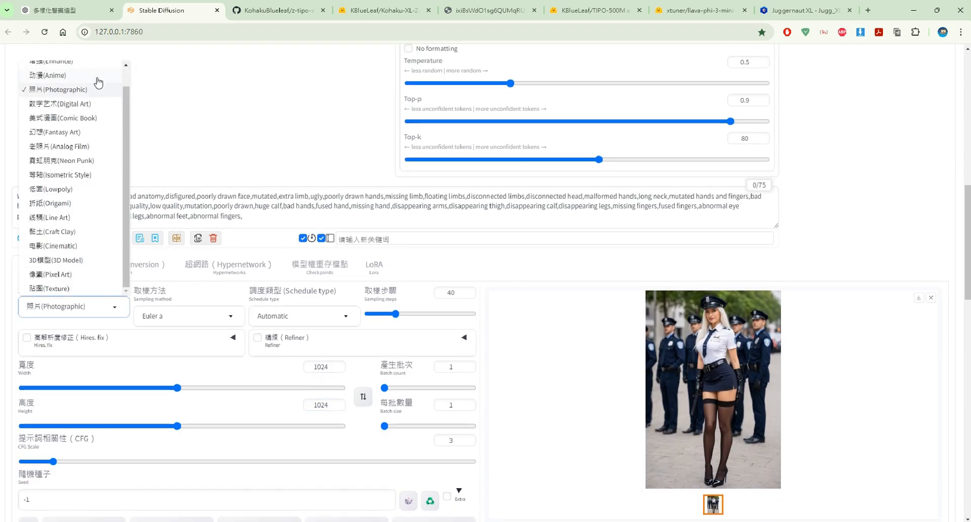
left_click(76, 133)
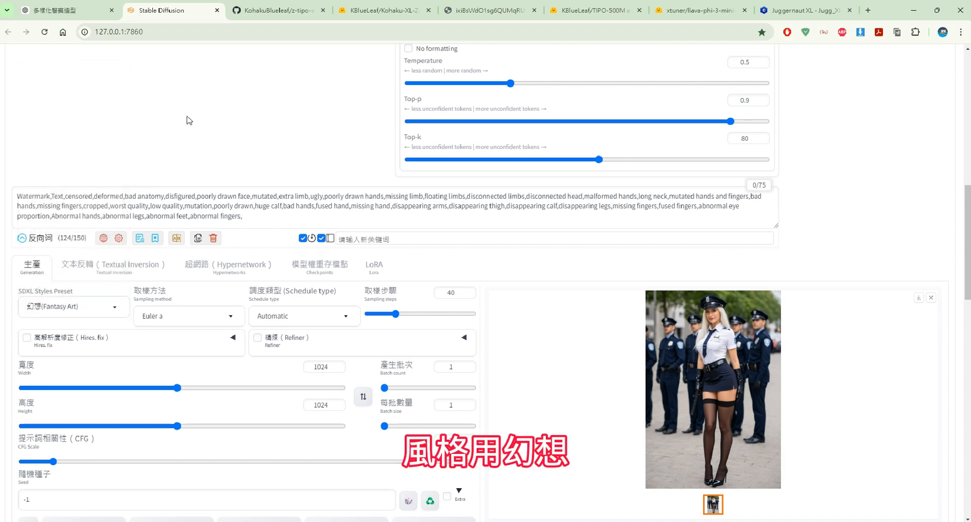
scroll(253, 128, "up", 10)
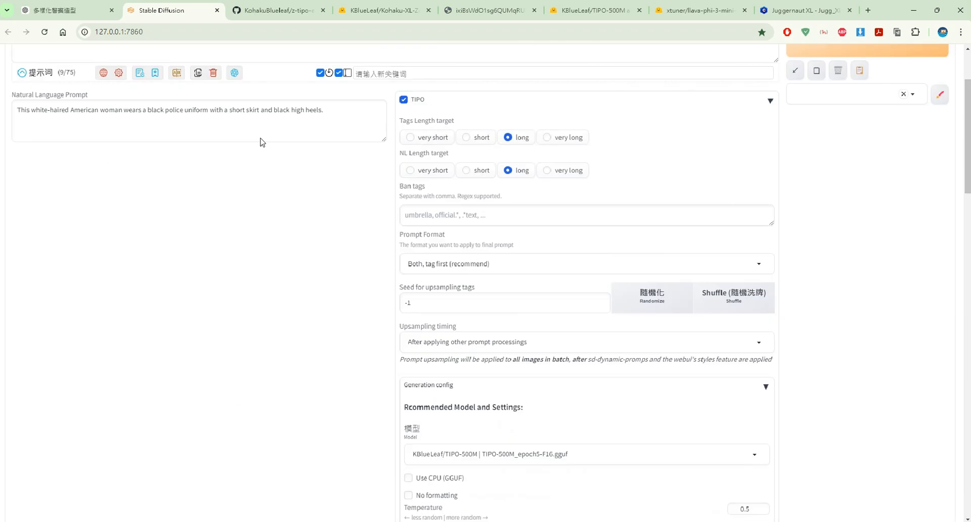
scroll(261, 141, "up", 1)
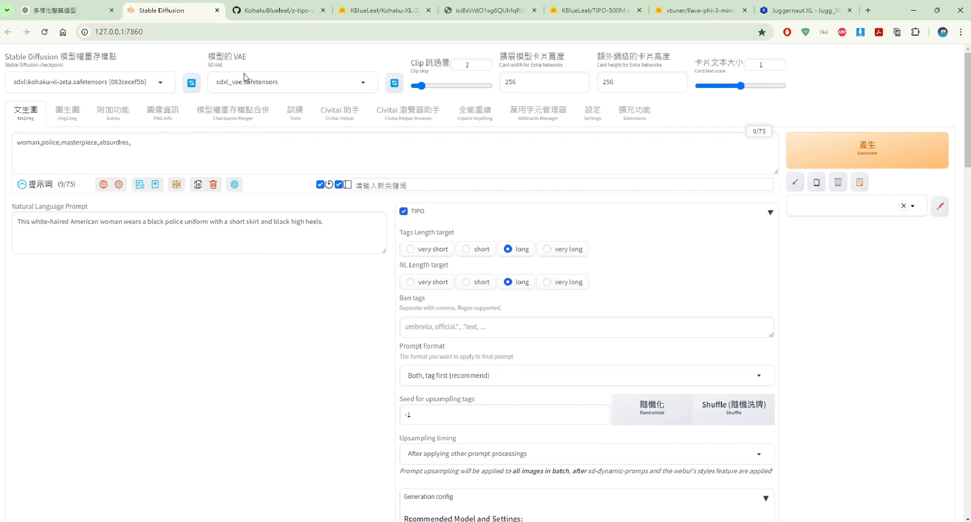
Step: Set the CFG scale to 3.5 and generate an image with the Kohaku XL Zeta checkpoint
scroll(424, 141, "down", 11)
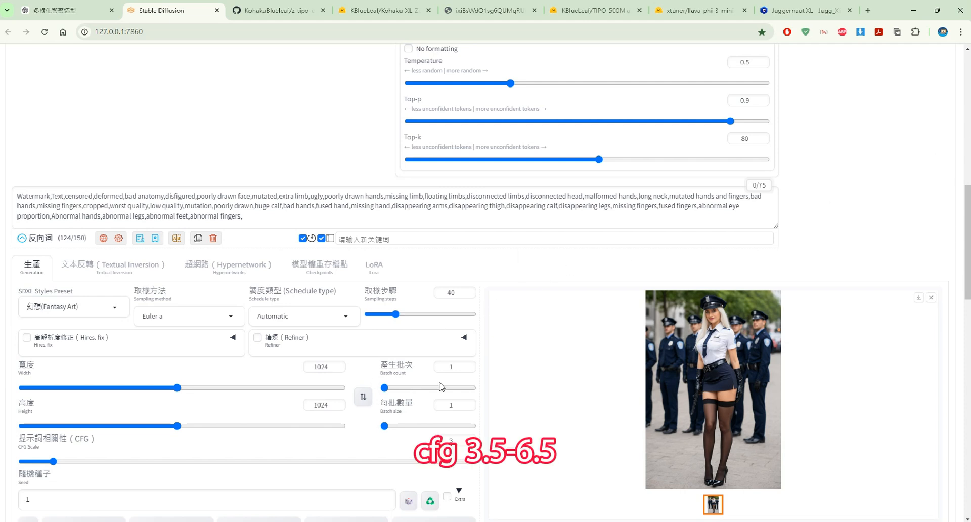
left_click(63, 462)
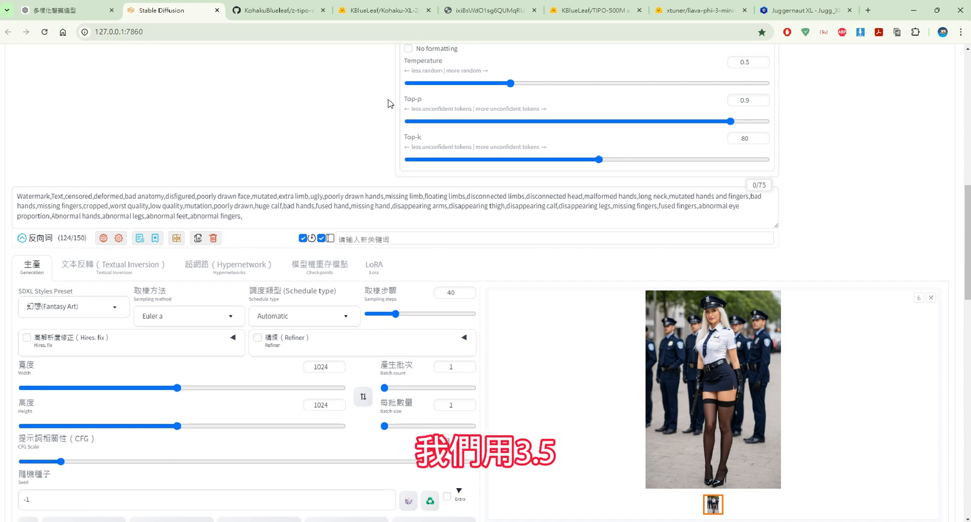
scroll(873, 121, "up", 10)
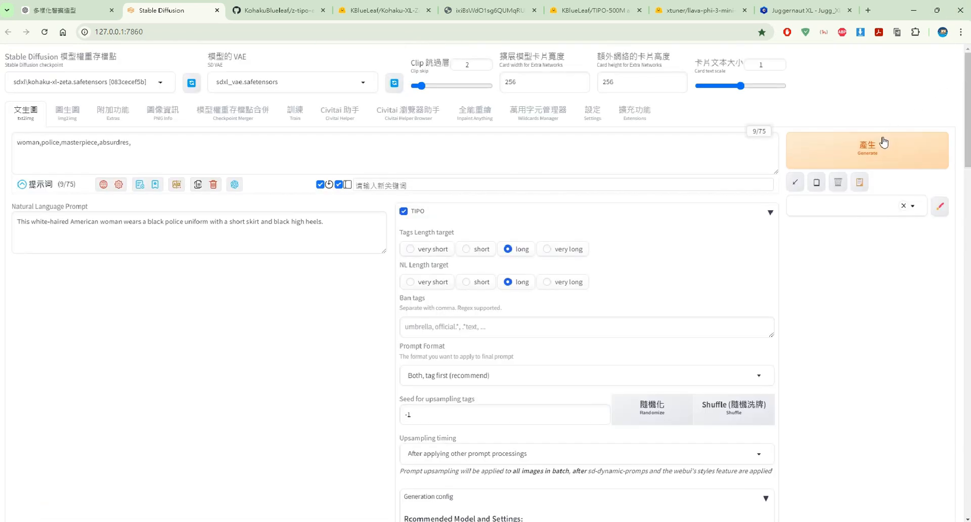
left_click(944, 139)
scroll(960, 268, "down", 10)
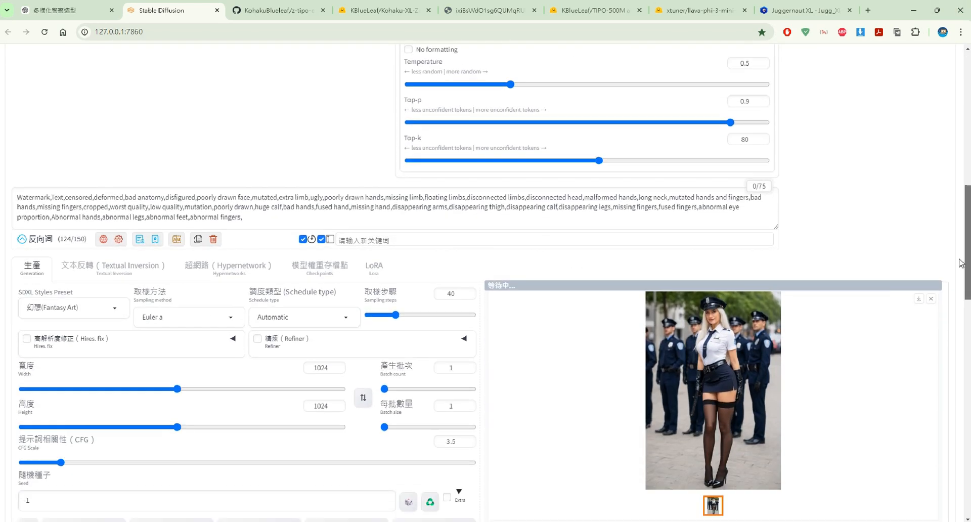
scroll(897, 199, "down", 1)
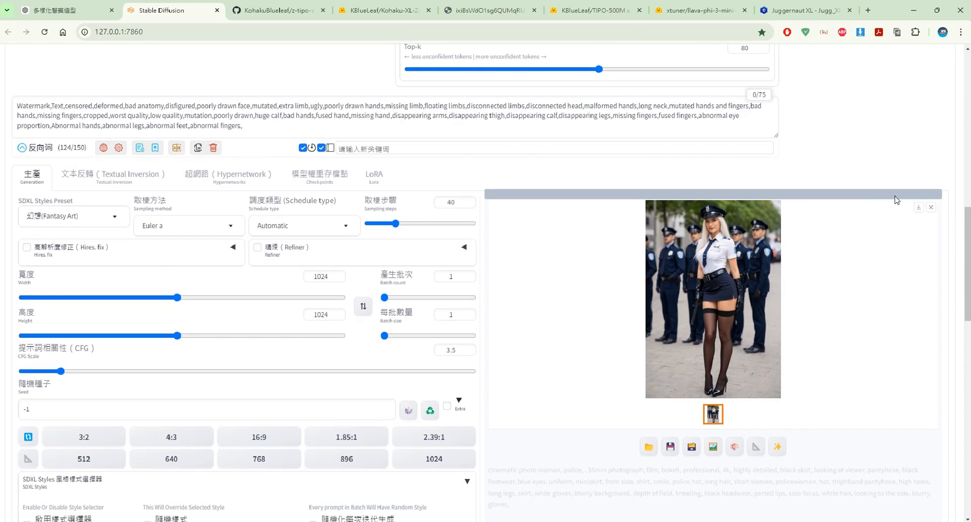
scroll(897, 200, "up", 1)
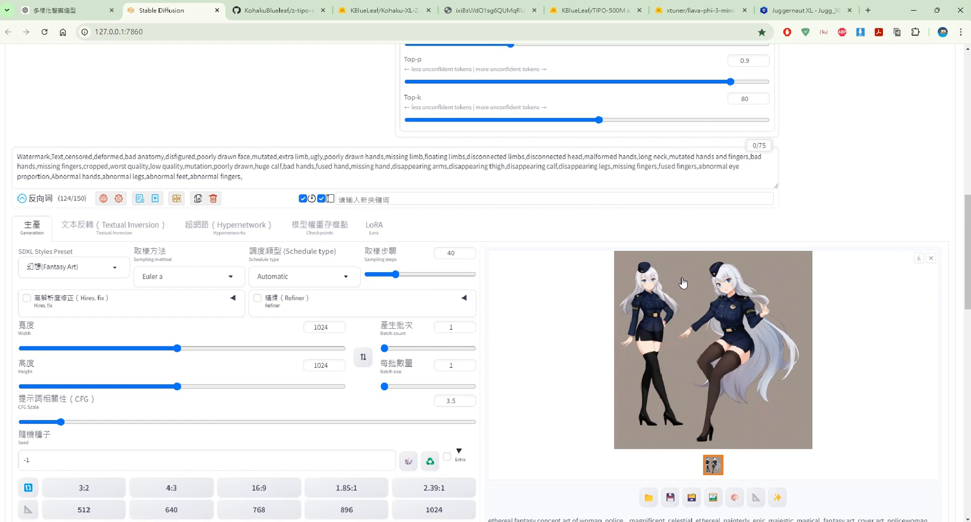
Step: View the generated policewoman image enlarged, then examine the expanded tags and natural-language description in its generation info
left_click(683, 282)
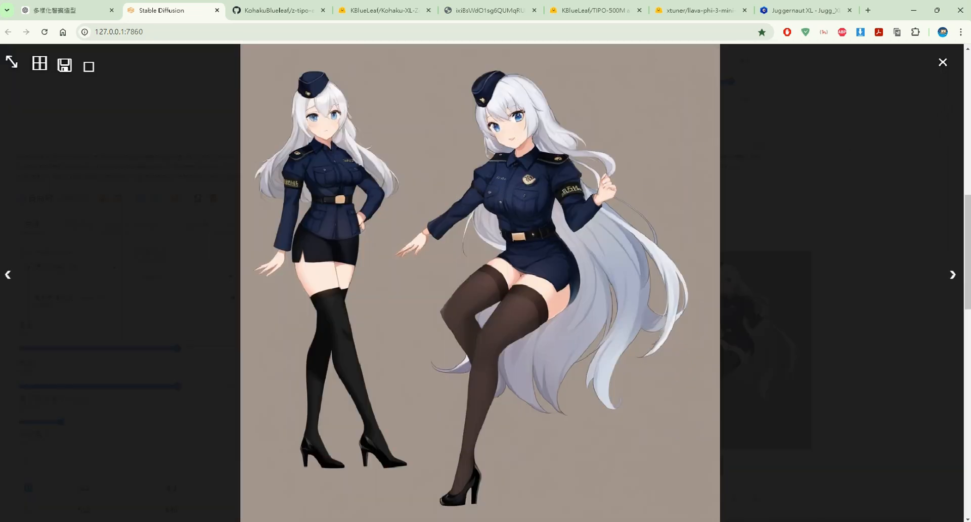
left_click(944, 62)
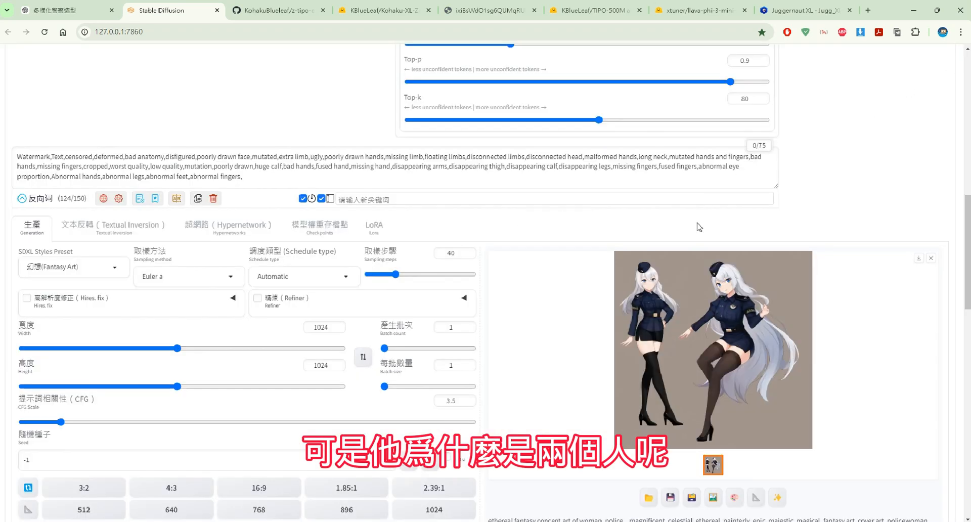
scroll(691, 235, "up", 3)
scroll(692, 238, "down", 3)
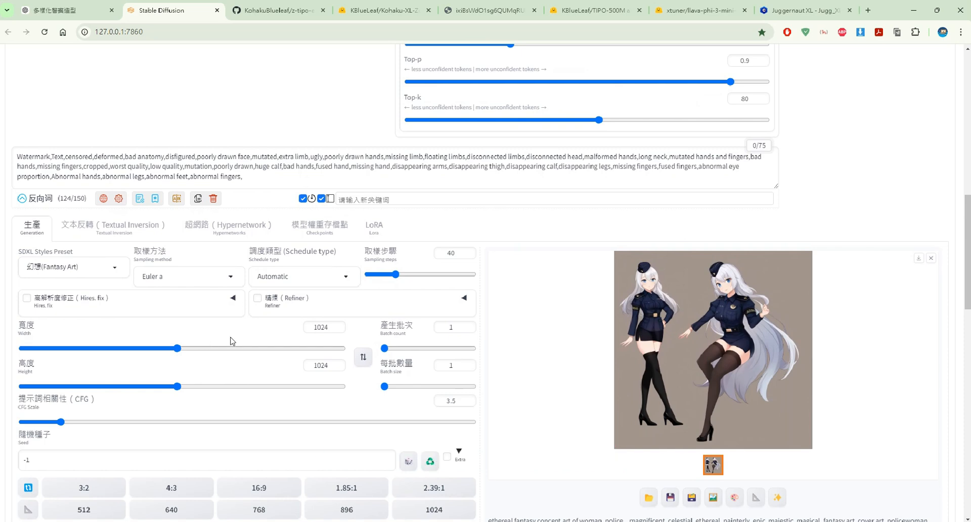
scroll(232, 341, "down", 1)
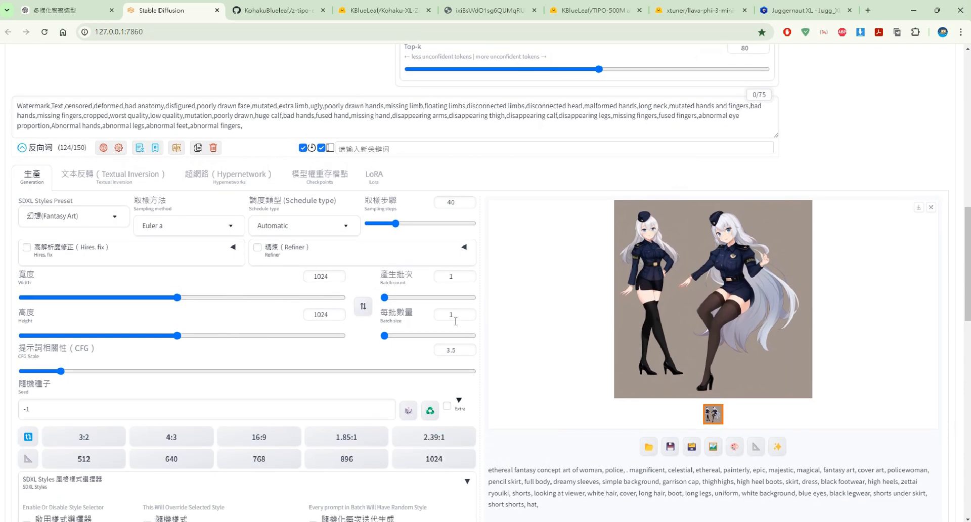
scroll(602, 363, "down", 2)
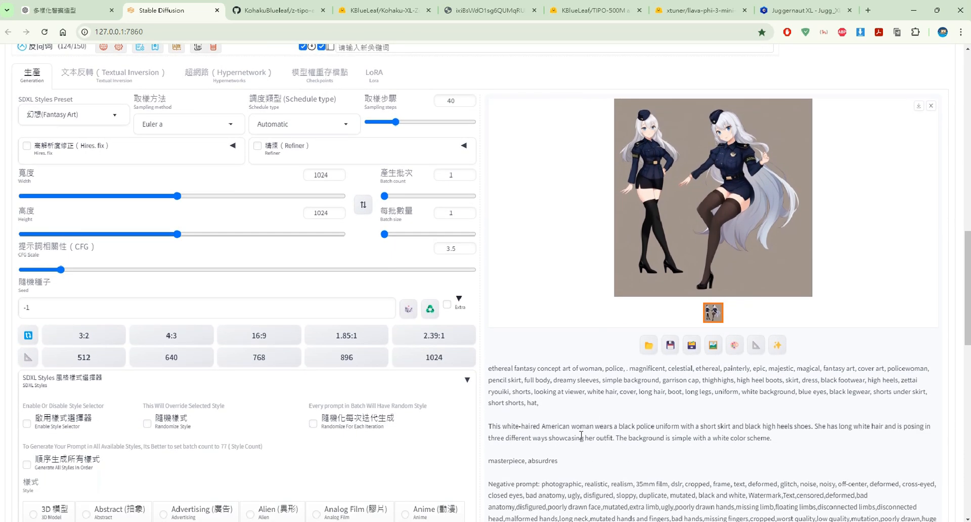
scroll(581, 435, "up", 2)
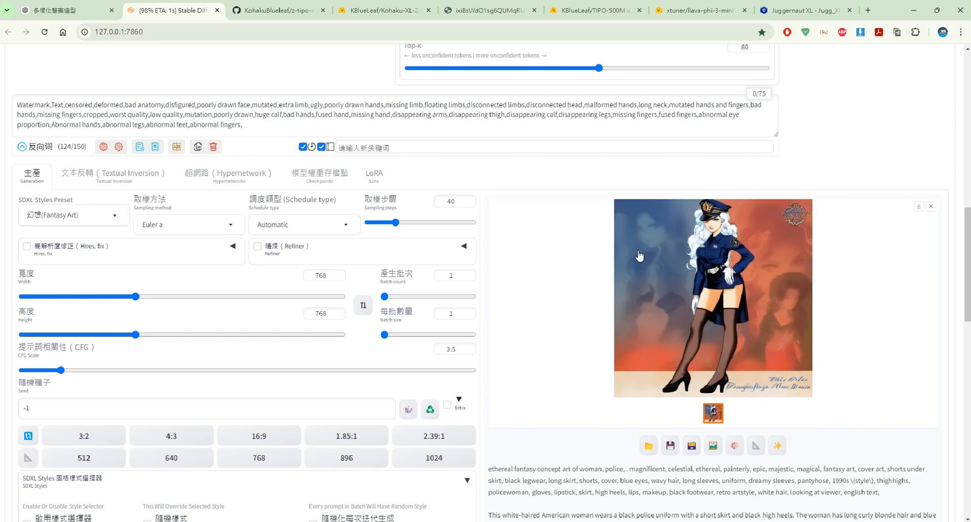
Step: Highlight and review the expanded tags and description in the generation info of the 768x768 image
scroll(642, 254, "down", 3)
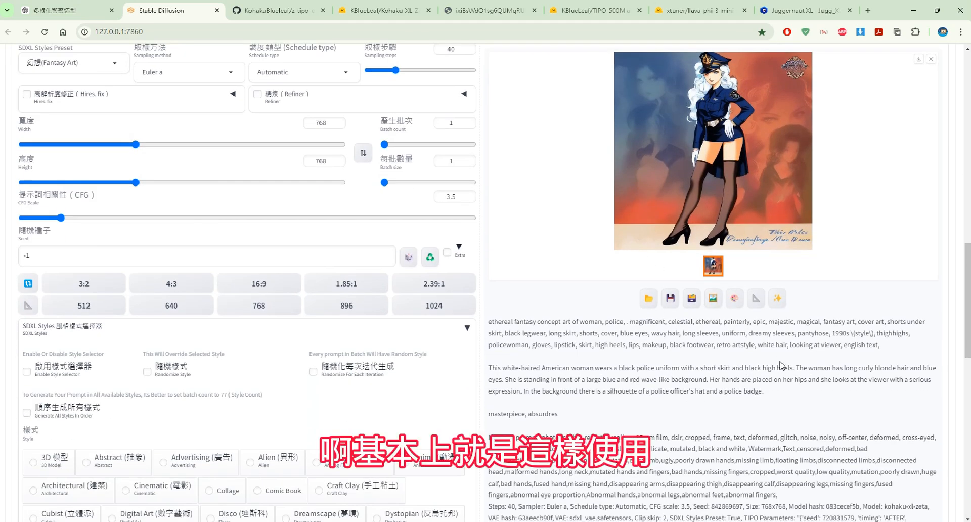
left_click_drag(785, 391, 493, 317)
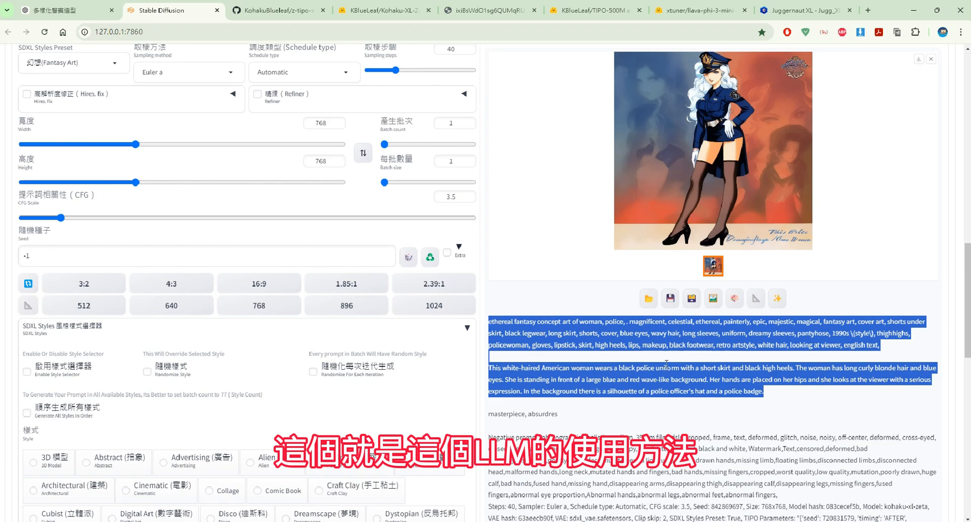
scroll(666, 363, "down", 3)
Step: Check which TIPO models are offered in the Generation config, keeping the current TIPO-500M_epoch5-F16.gguf selection
scroll(665, 367, "up", 6)
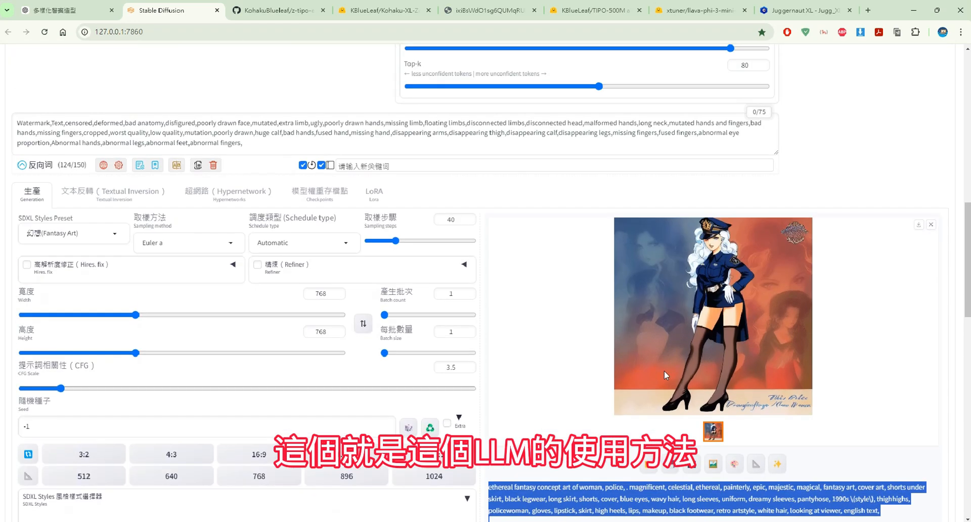
scroll(663, 372, "up", 9)
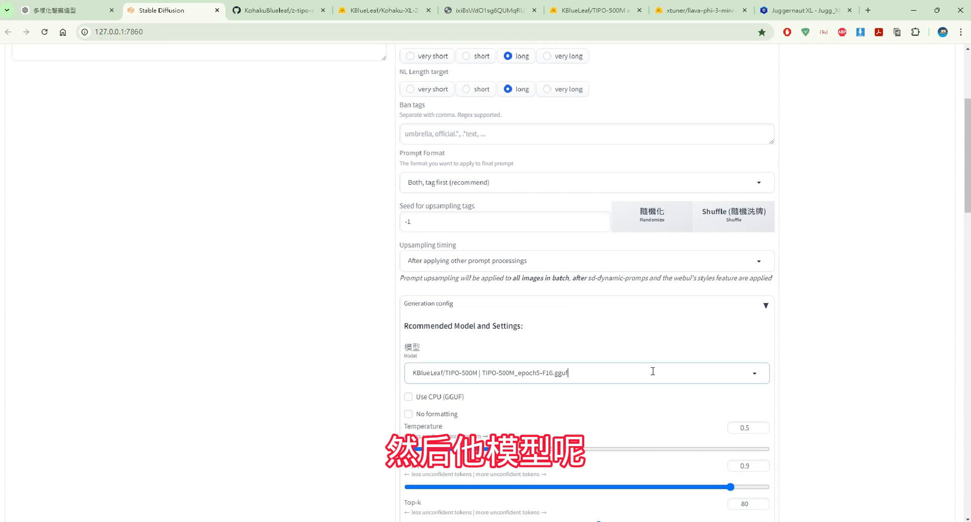
left_click(652, 371)
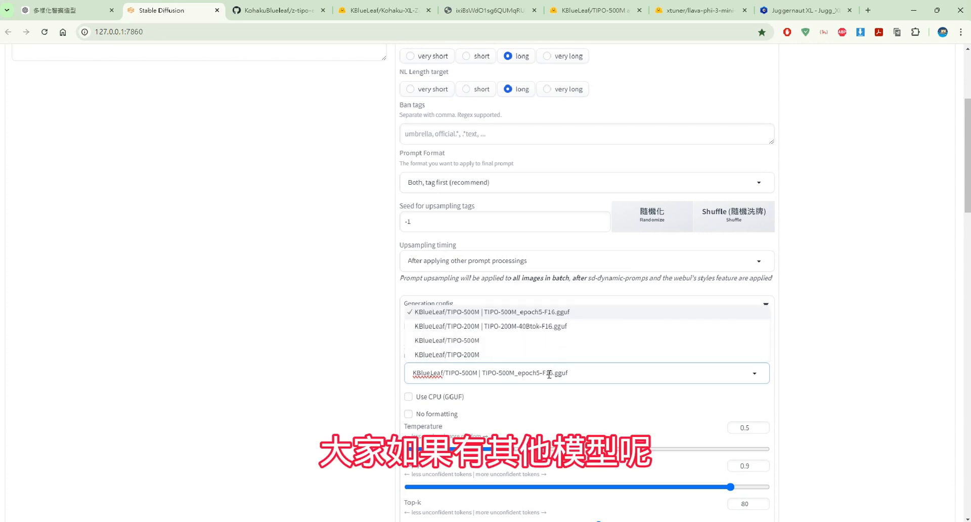
left_click(366, 358)
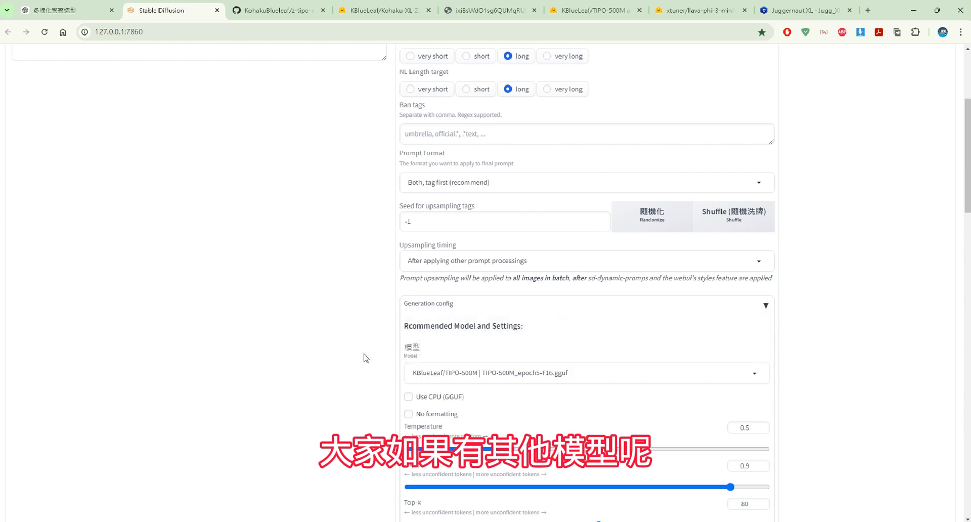